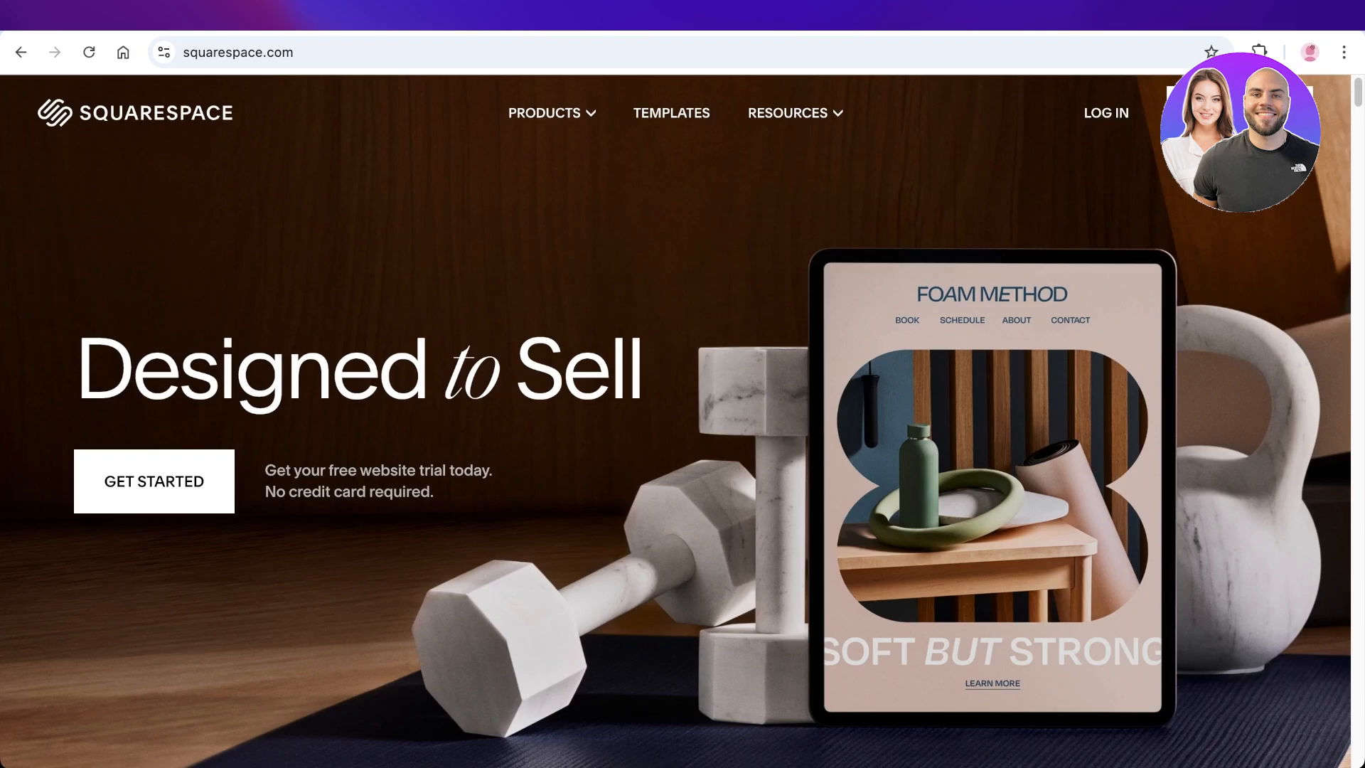
Step: Examine the Squarespace homepage sections and the list of products it offers
scroll(676, 419, "down", 6)
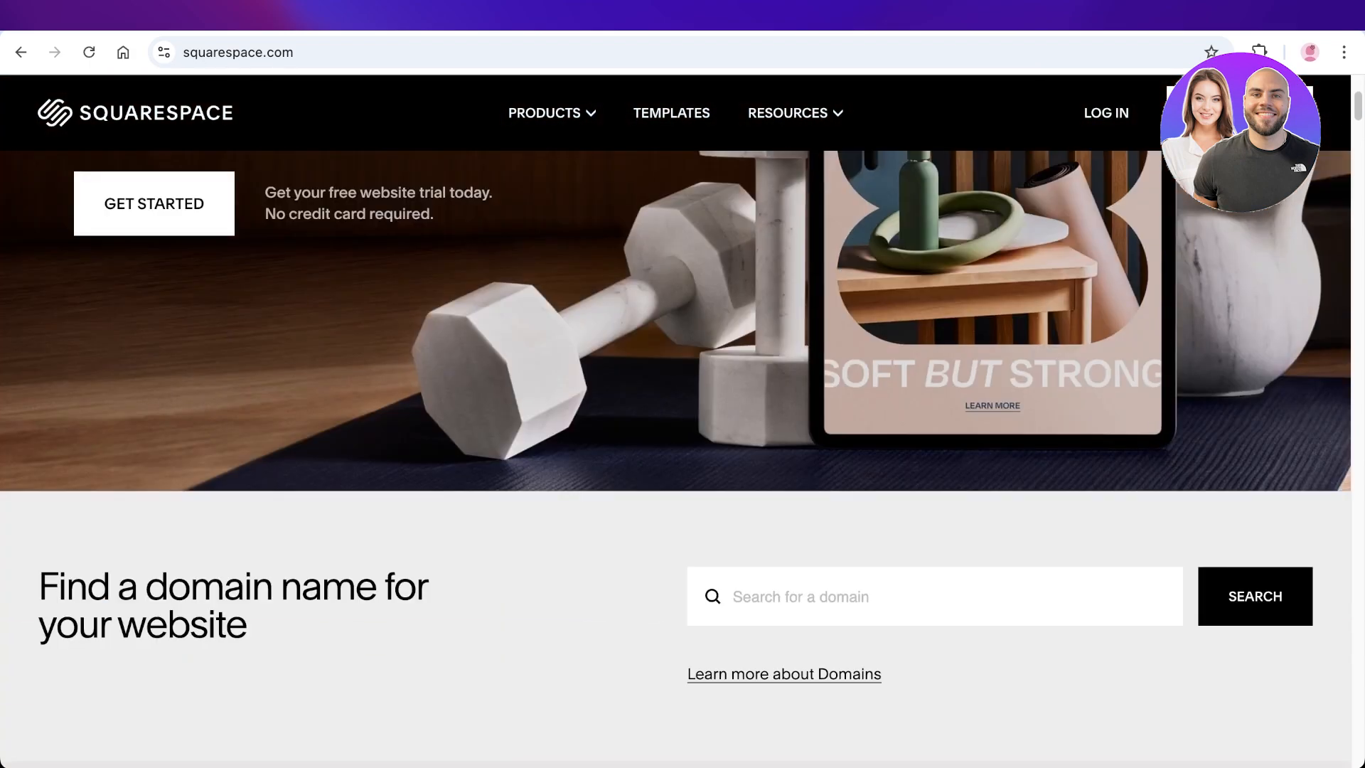
scroll(676, 455, "down", 3)
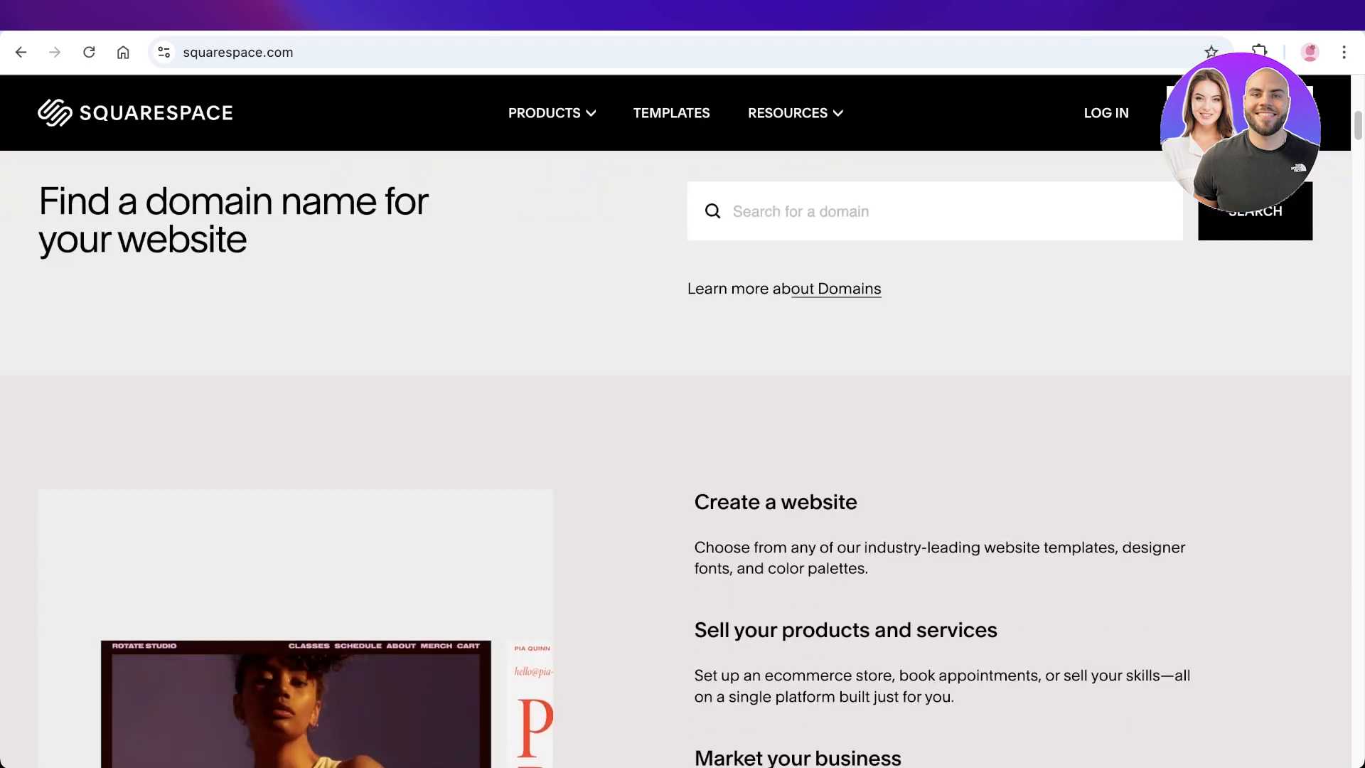
scroll(676, 455, "down", 6)
scroll(675, 427, "down", 1)
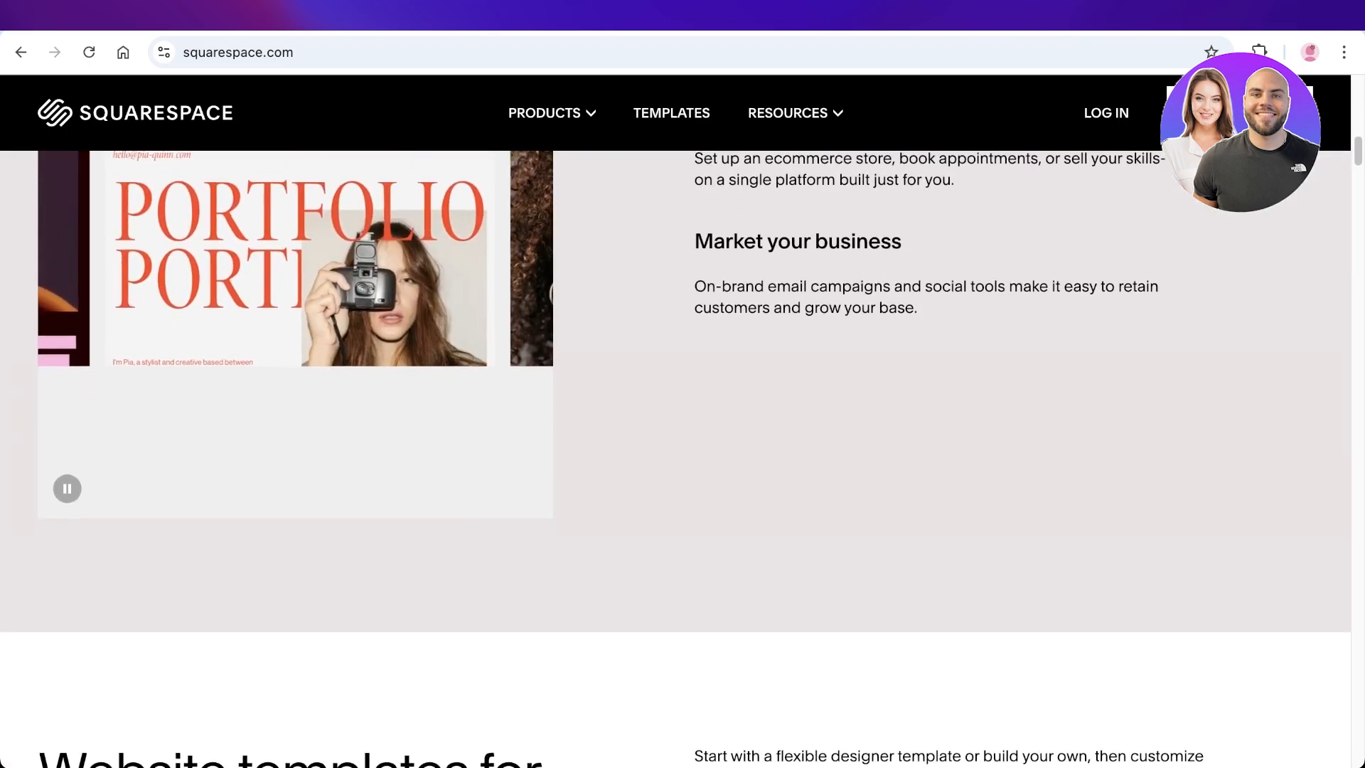
scroll(675, 426, "down", 7)
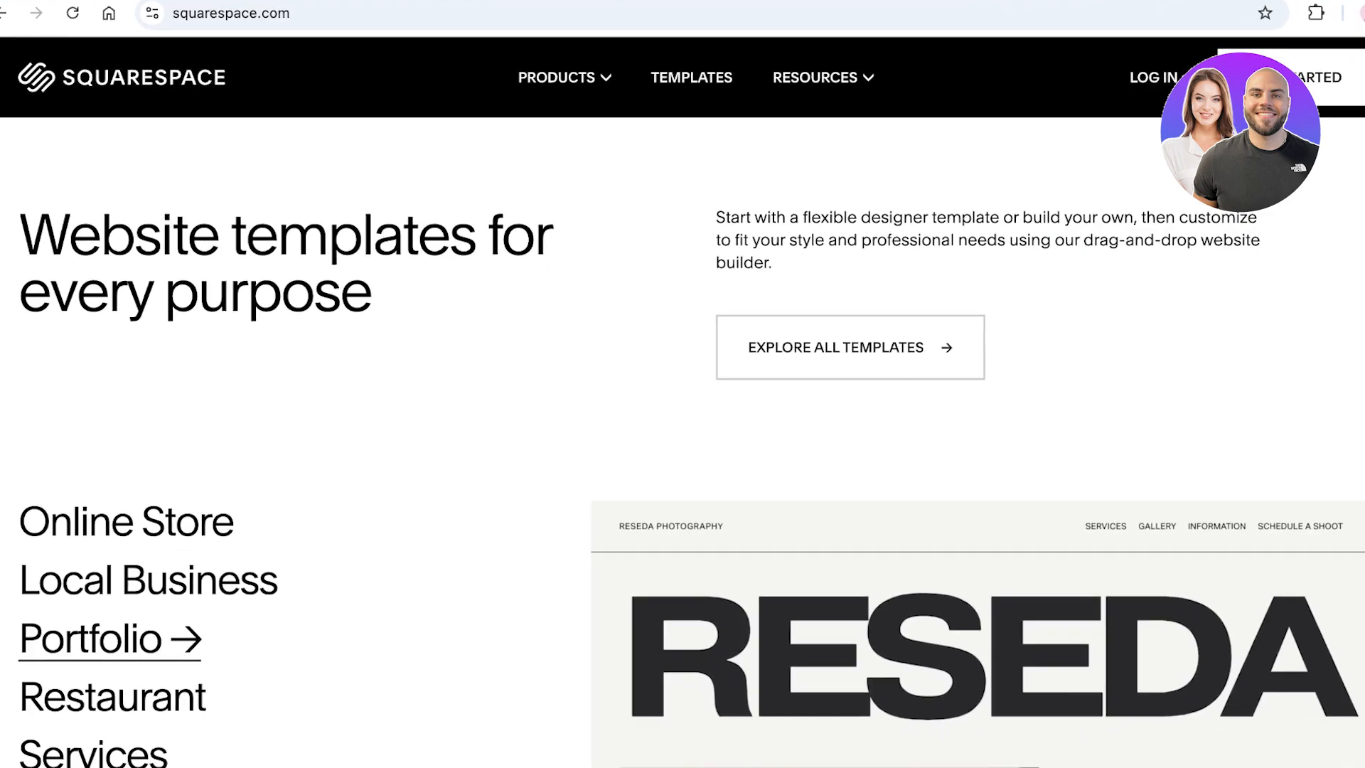
scroll(683, 427, "down", 15)
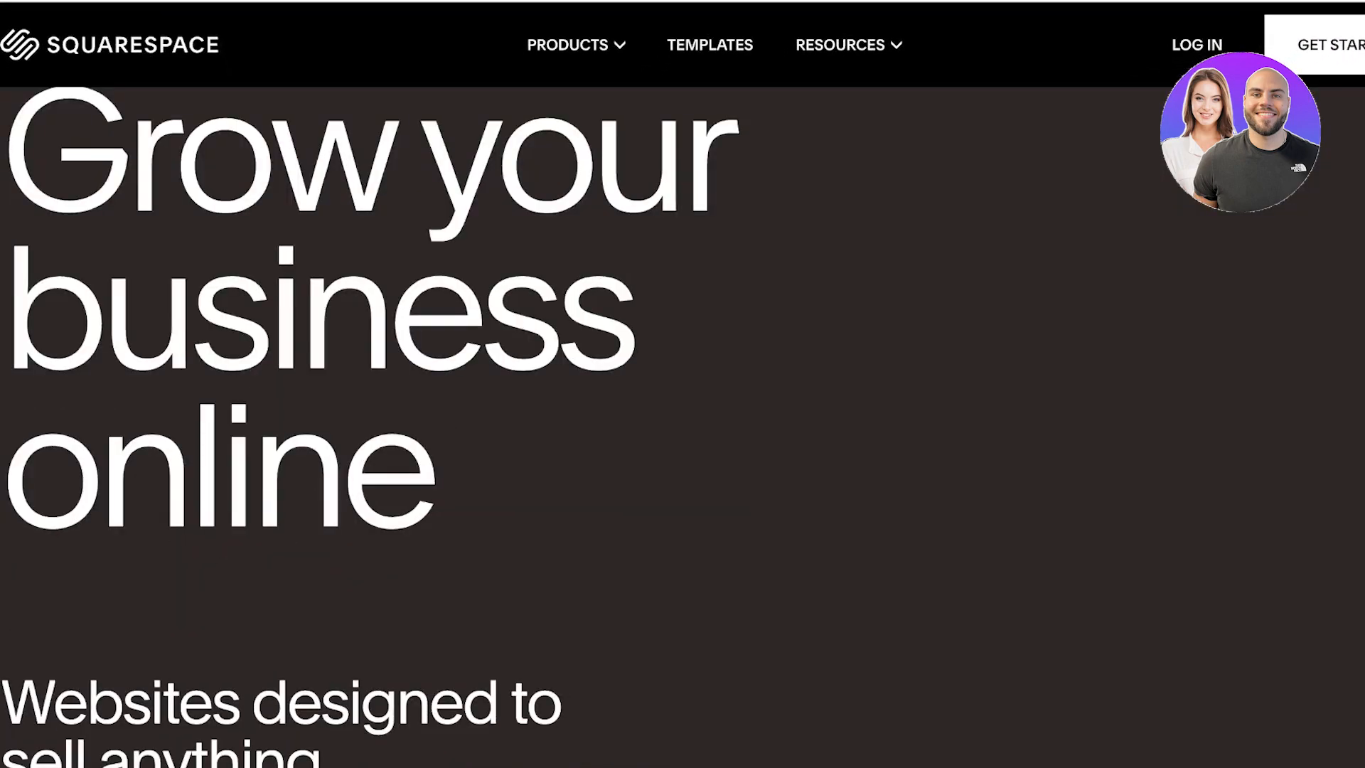
left_click(576, 45)
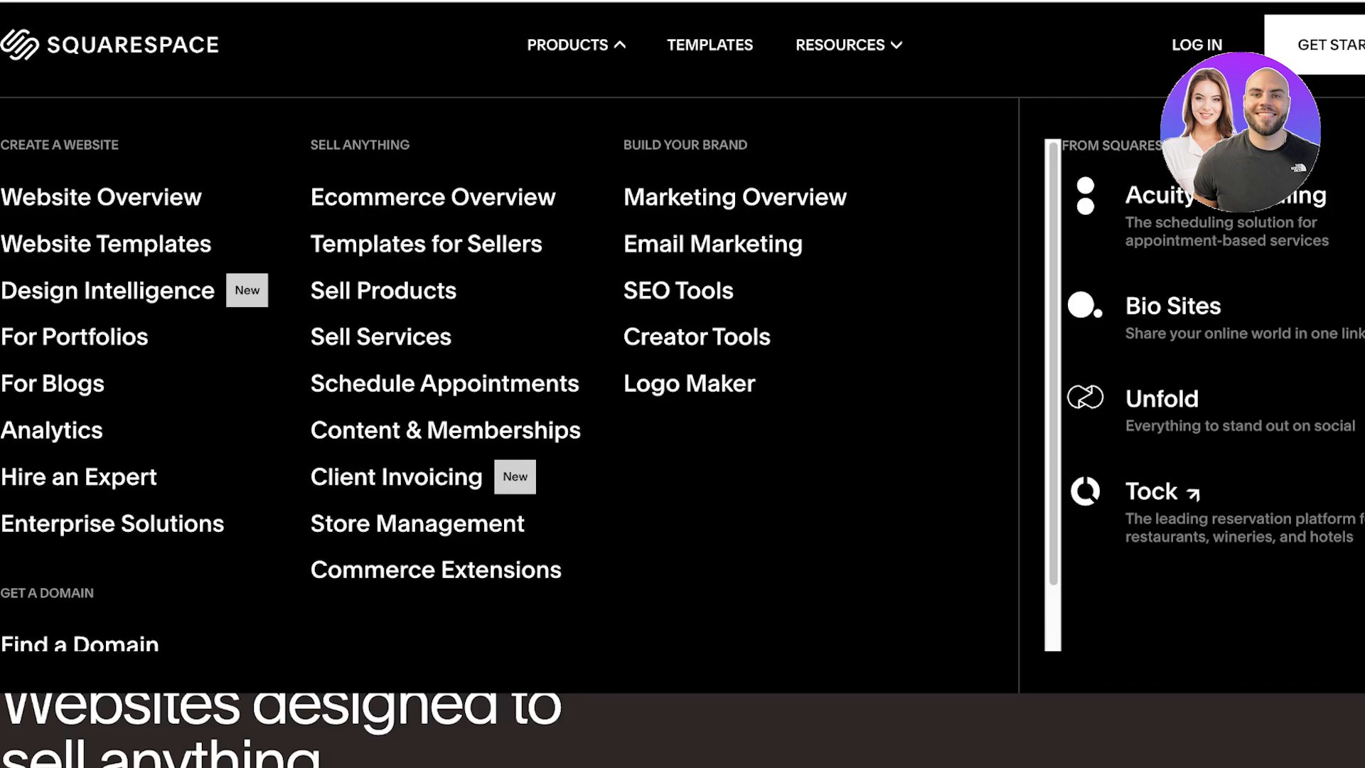
scroll(601, 395, "down", 1)
scroll(683, 427, "down", 5)
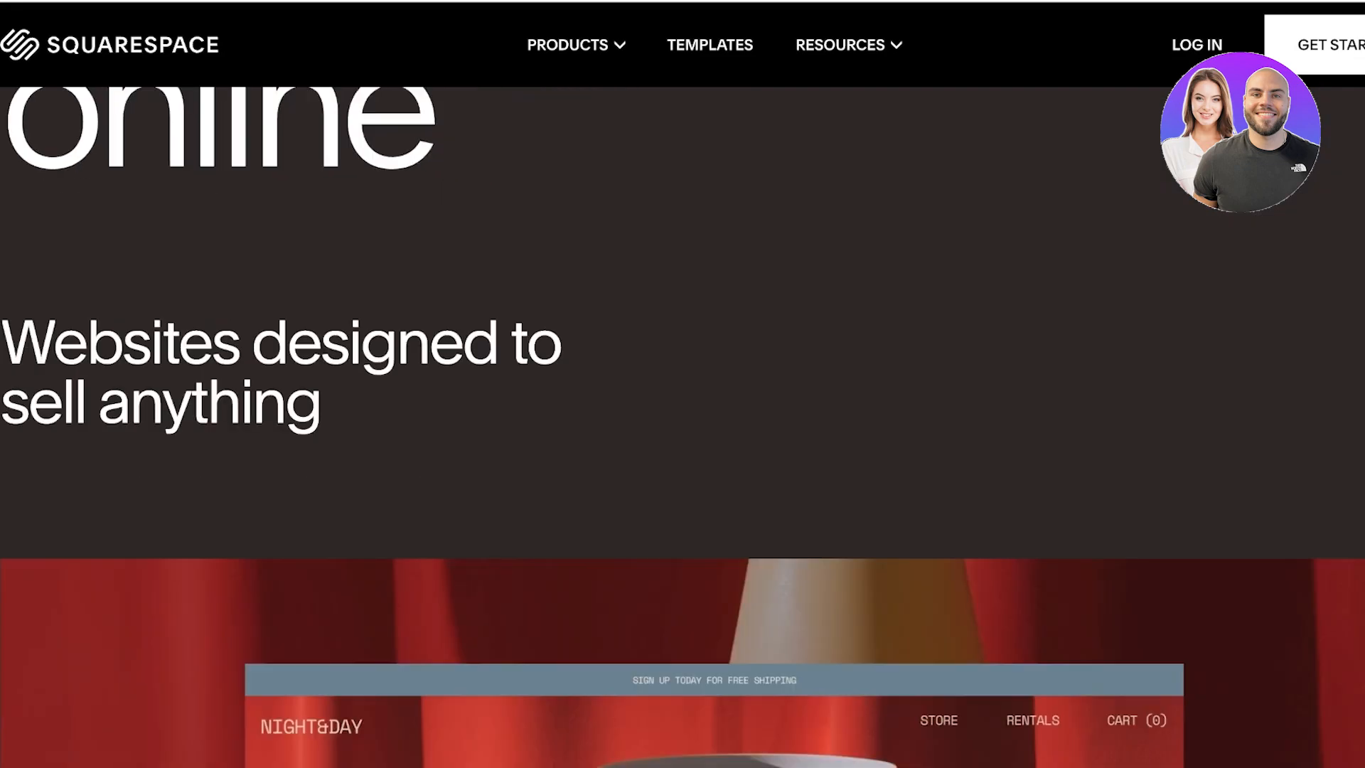
scroll(683, 427, "down", 8)
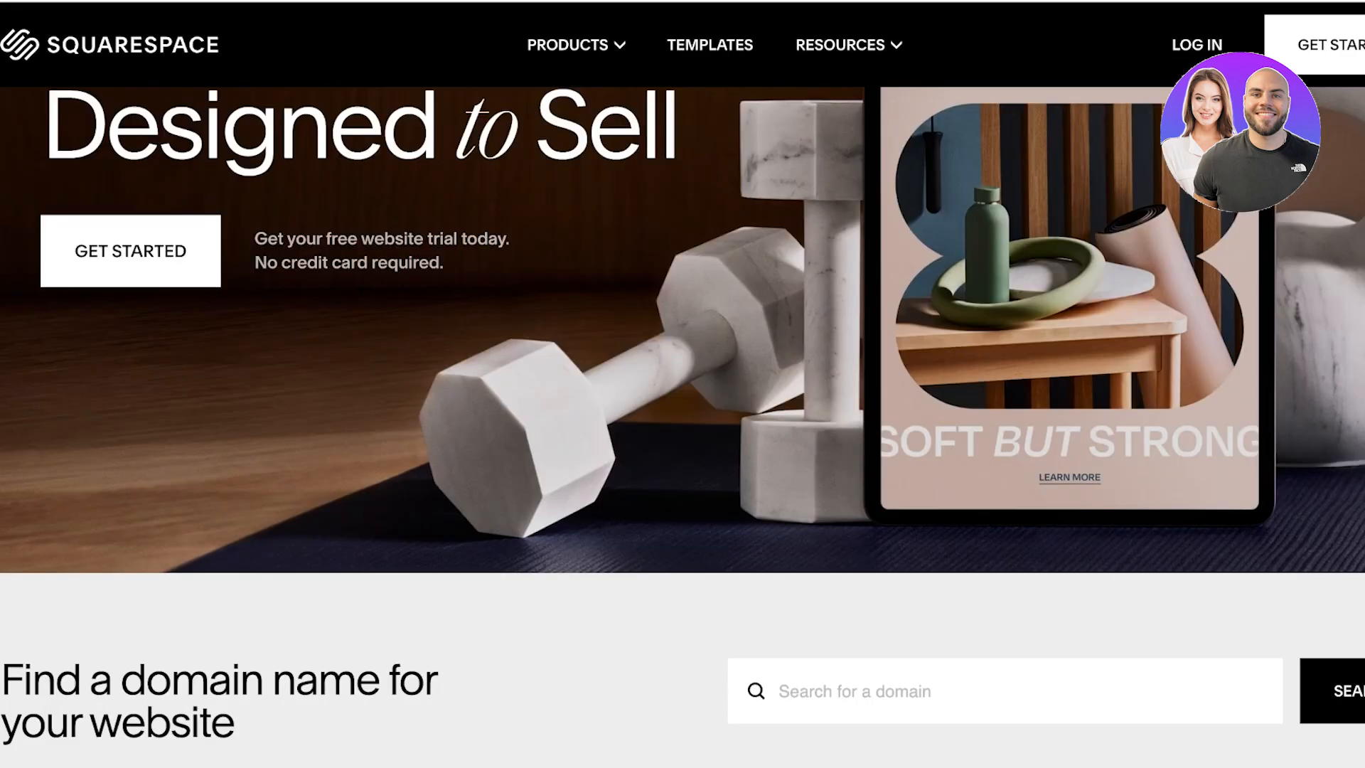
scroll(683, 427, "up", 1)
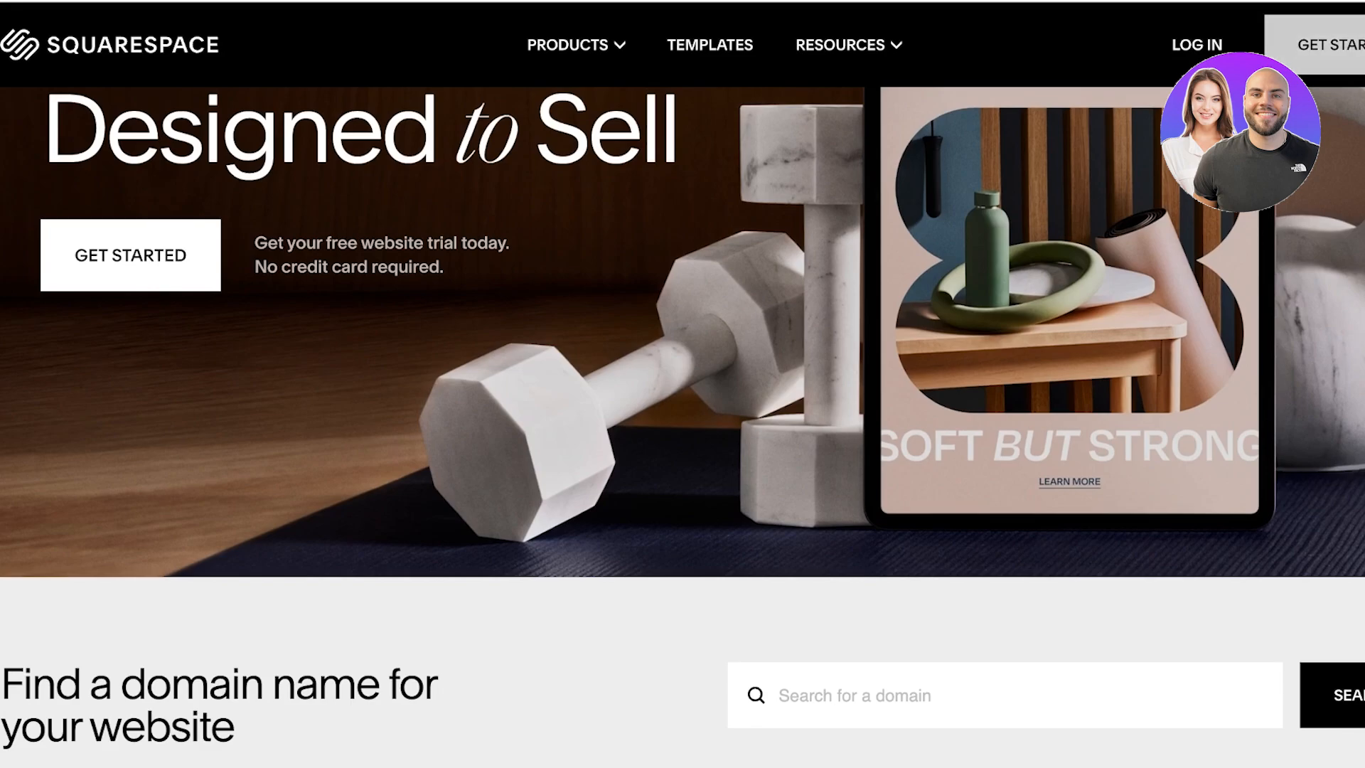
Step: Start the free website setup and set the site topic to Resumes & Portfolios
left_click(1332, 45)
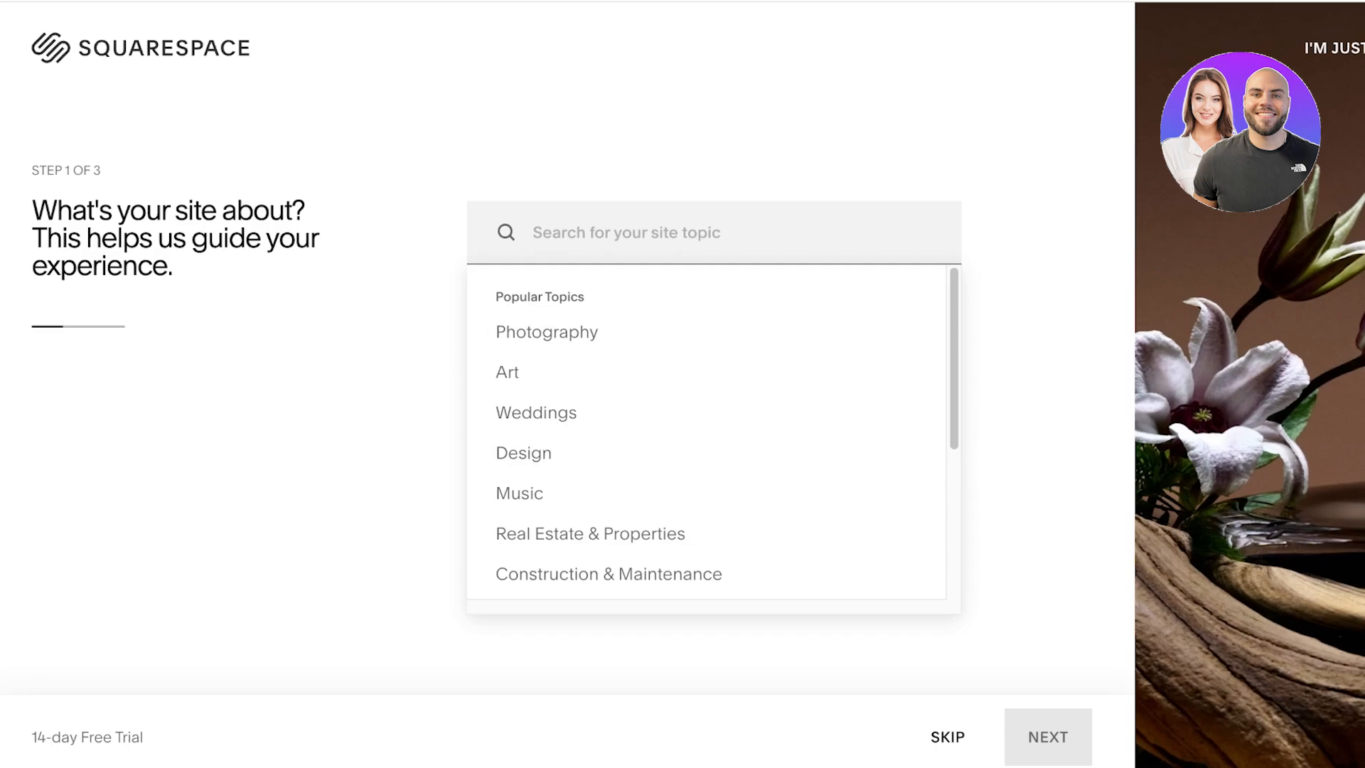
type("port")
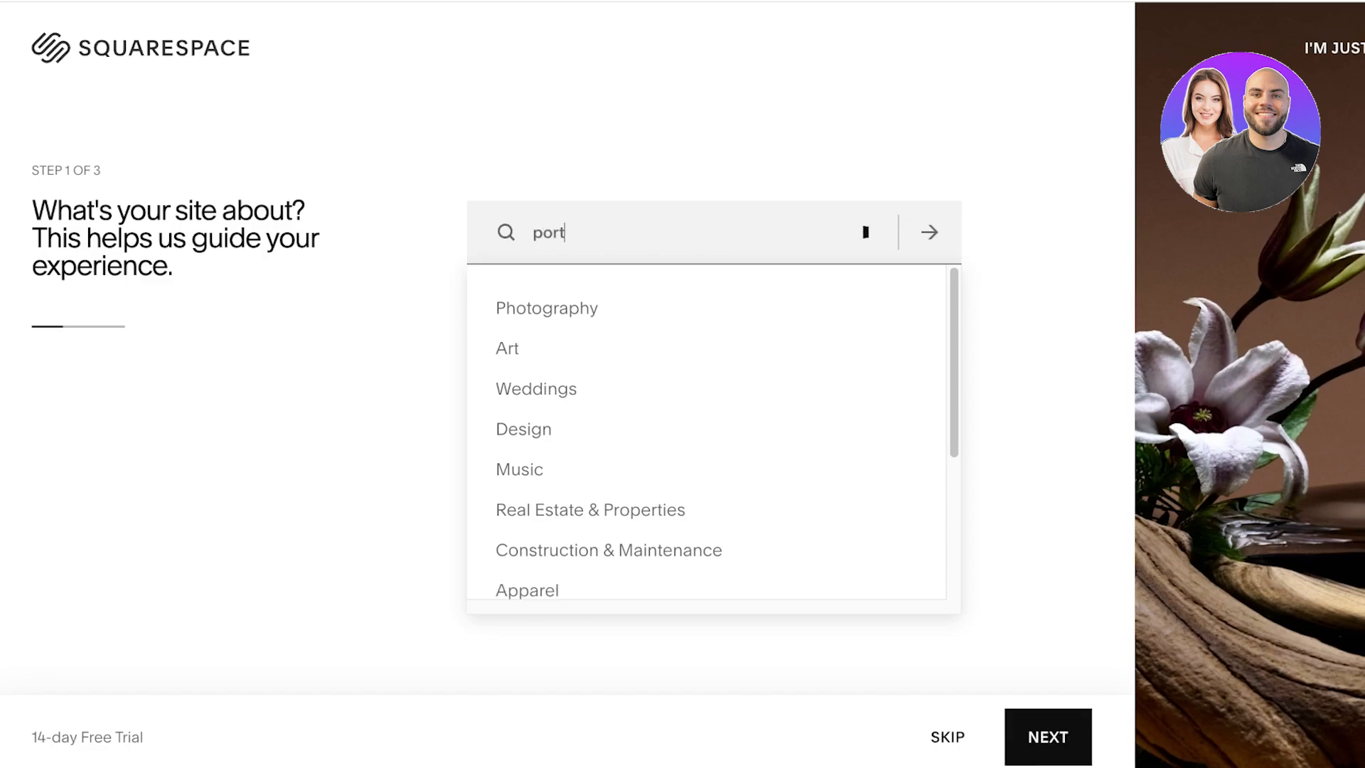
type("f")
key("Down")
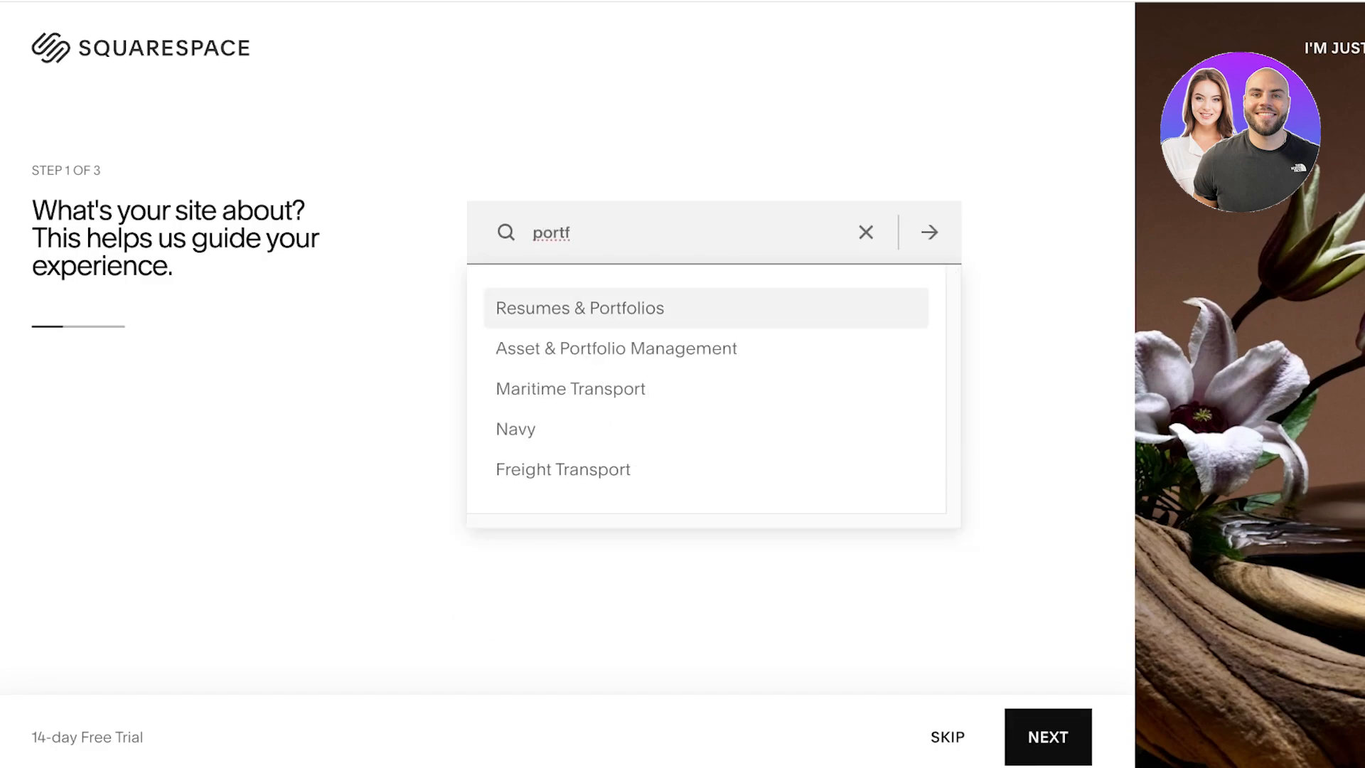
key("Return")
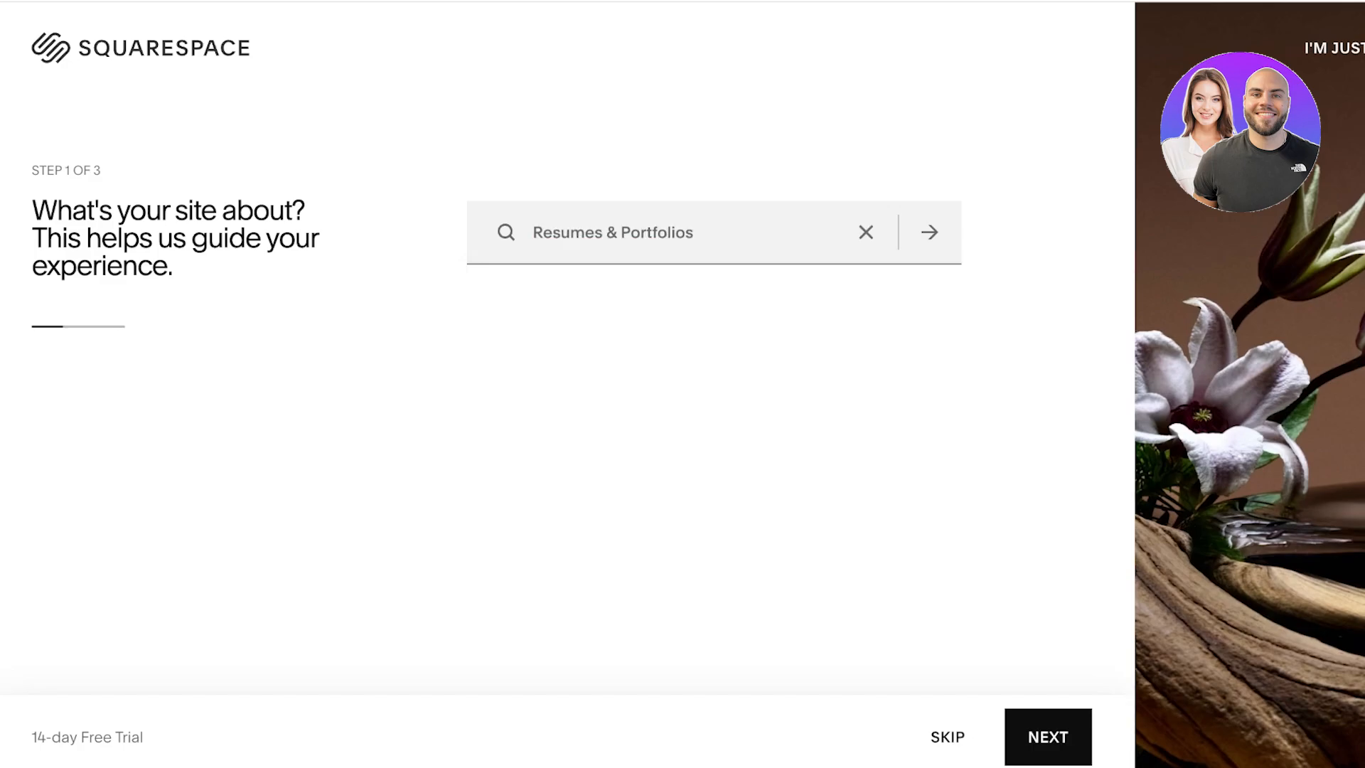
key("Return")
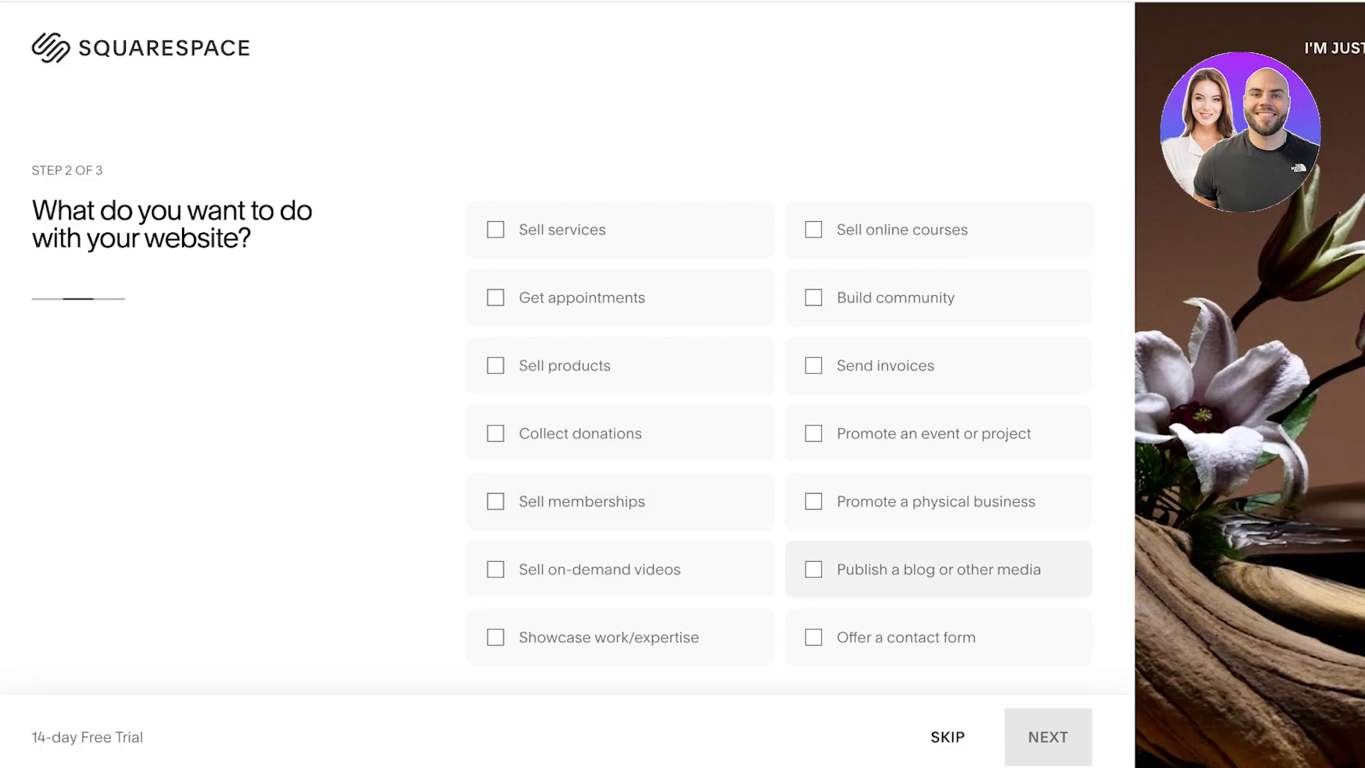
Step: Choose Showcase work/expertise as the website's purpose and start building from the designer templates
scroll(938, 597, "down", 1)
left_click(621, 624)
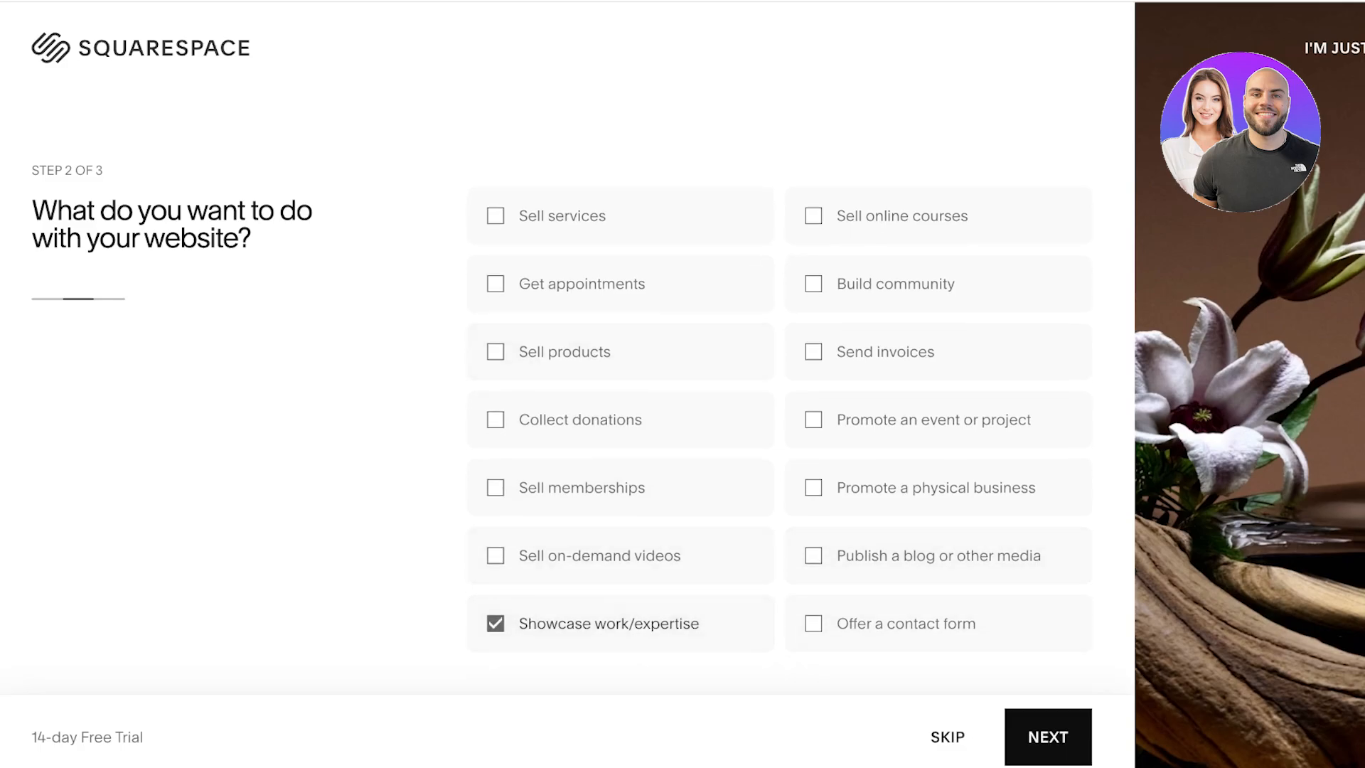
left_click(1048, 737)
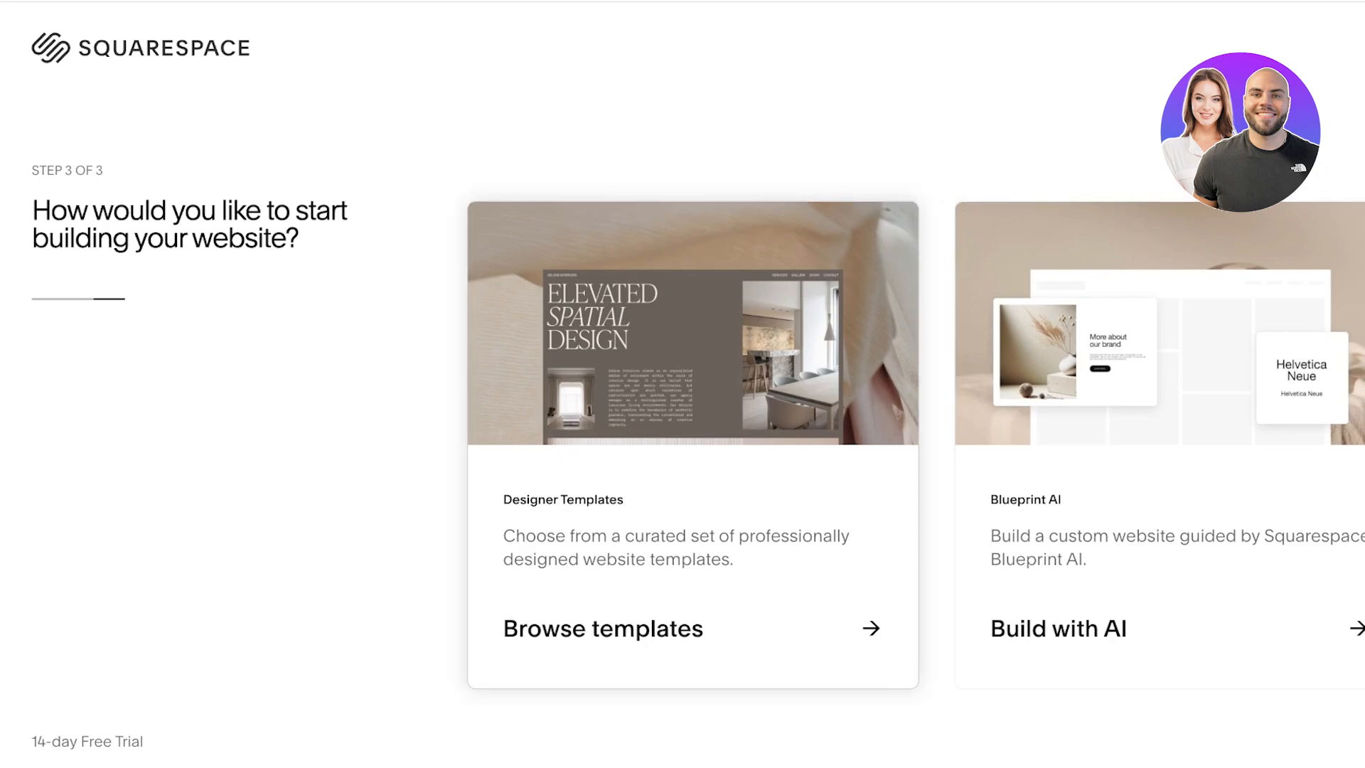
left_click(693, 629)
Step: Look through the Portfolio templates for Personal & CV and switch the topic filter to Popular Designs
scroll(683, 427, "down", 5)
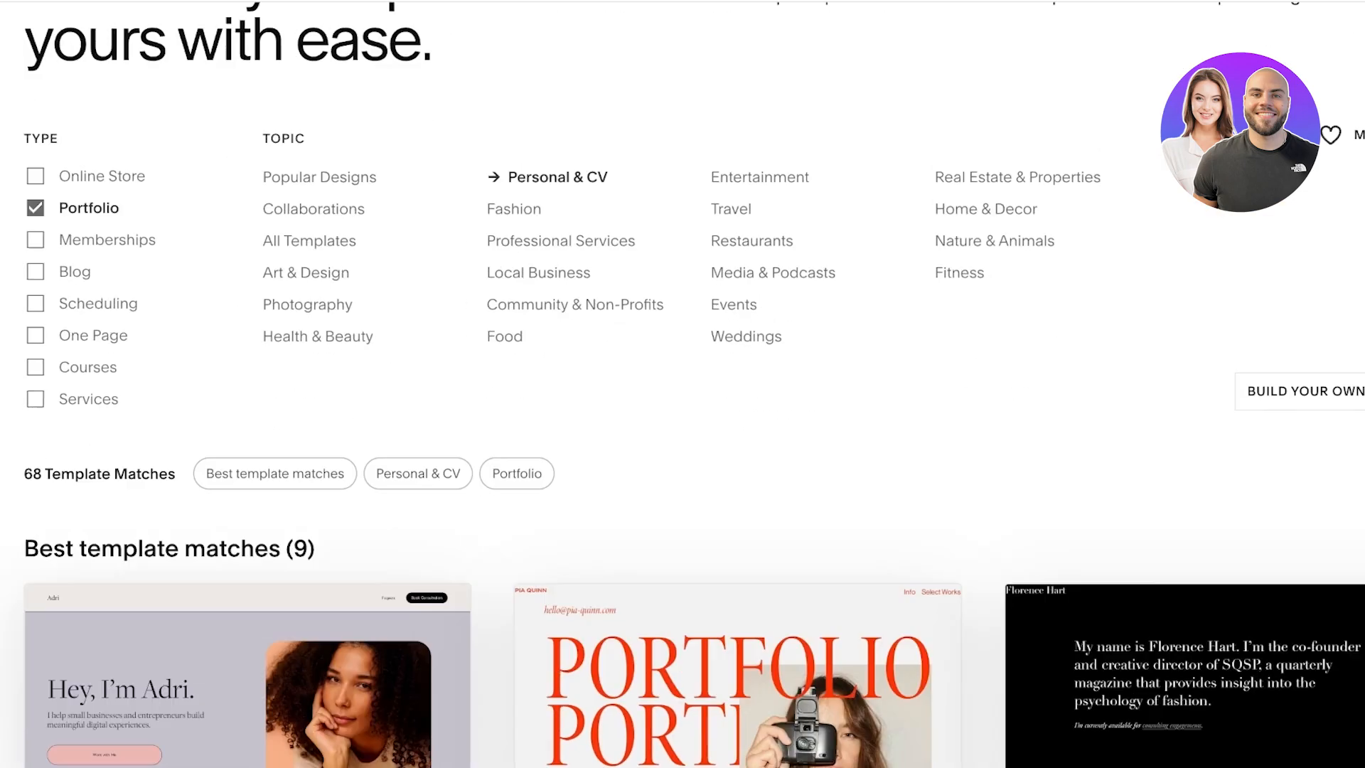
scroll(682, 426, "down", 20)
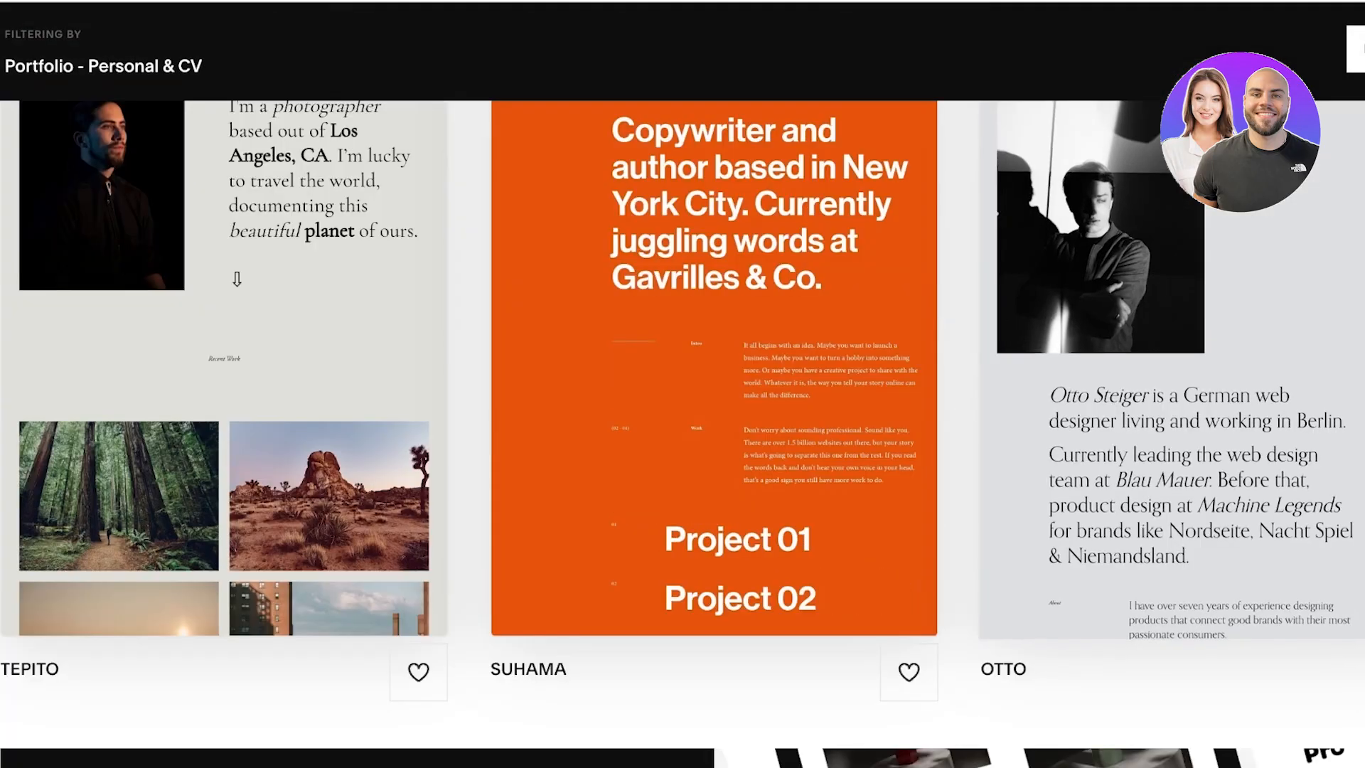
scroll(683, 427, "down", 15)
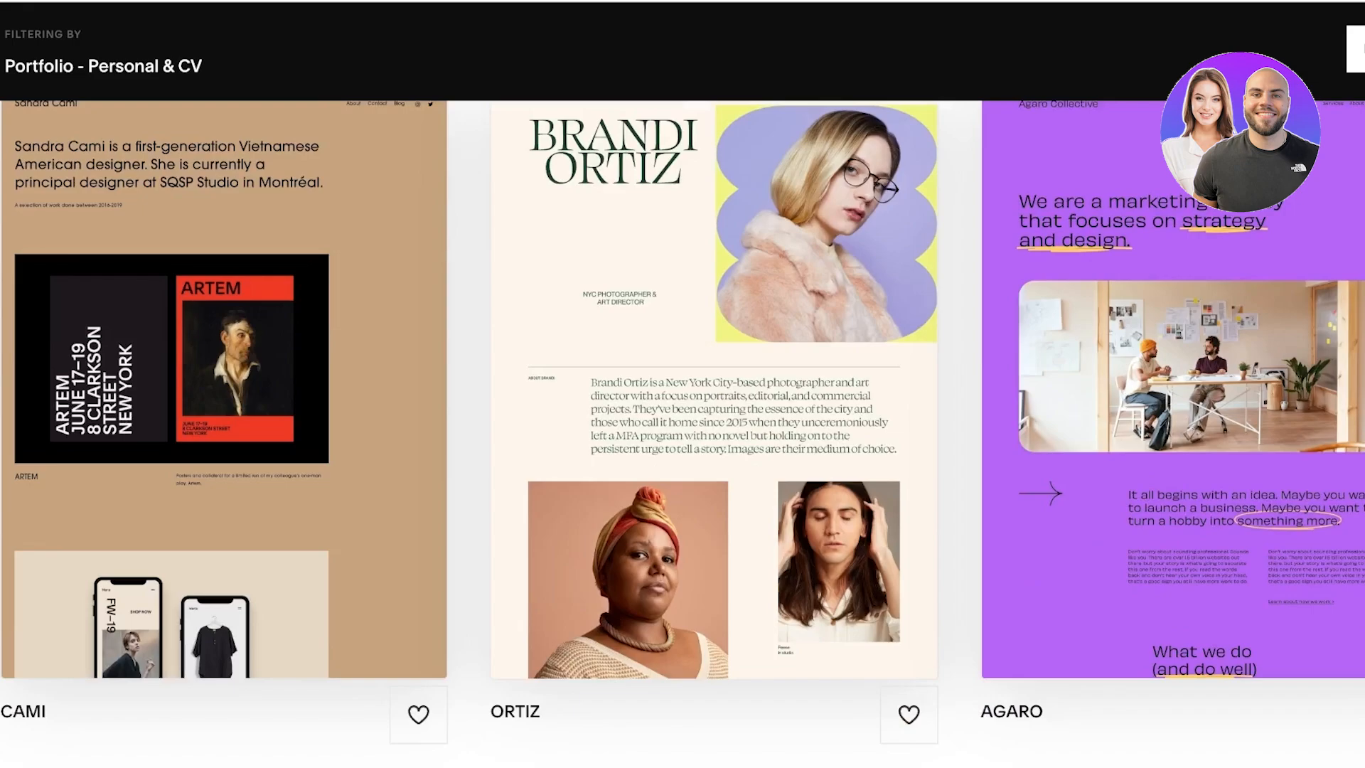
scroll(683, 426, "up", 20)
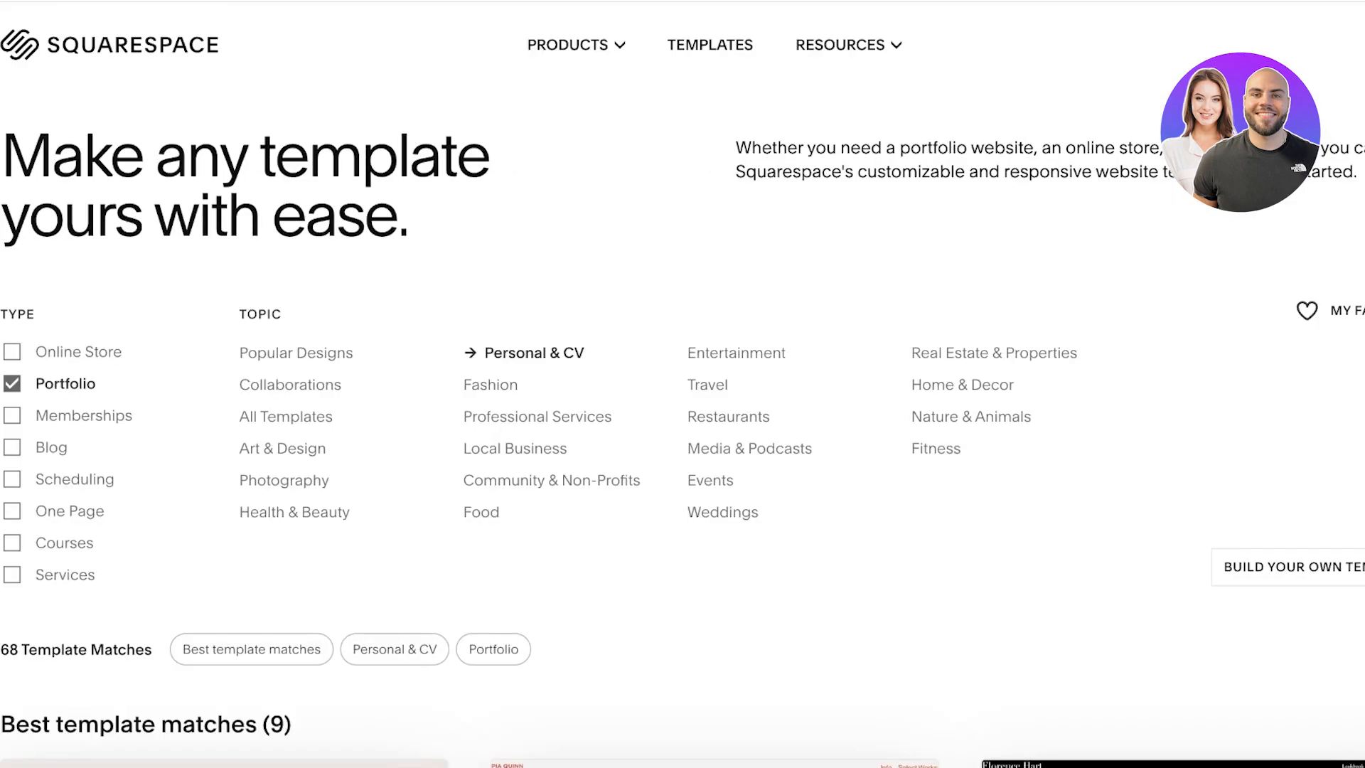
left_click(296, 353)
scroll(682, 426, "down", 6)
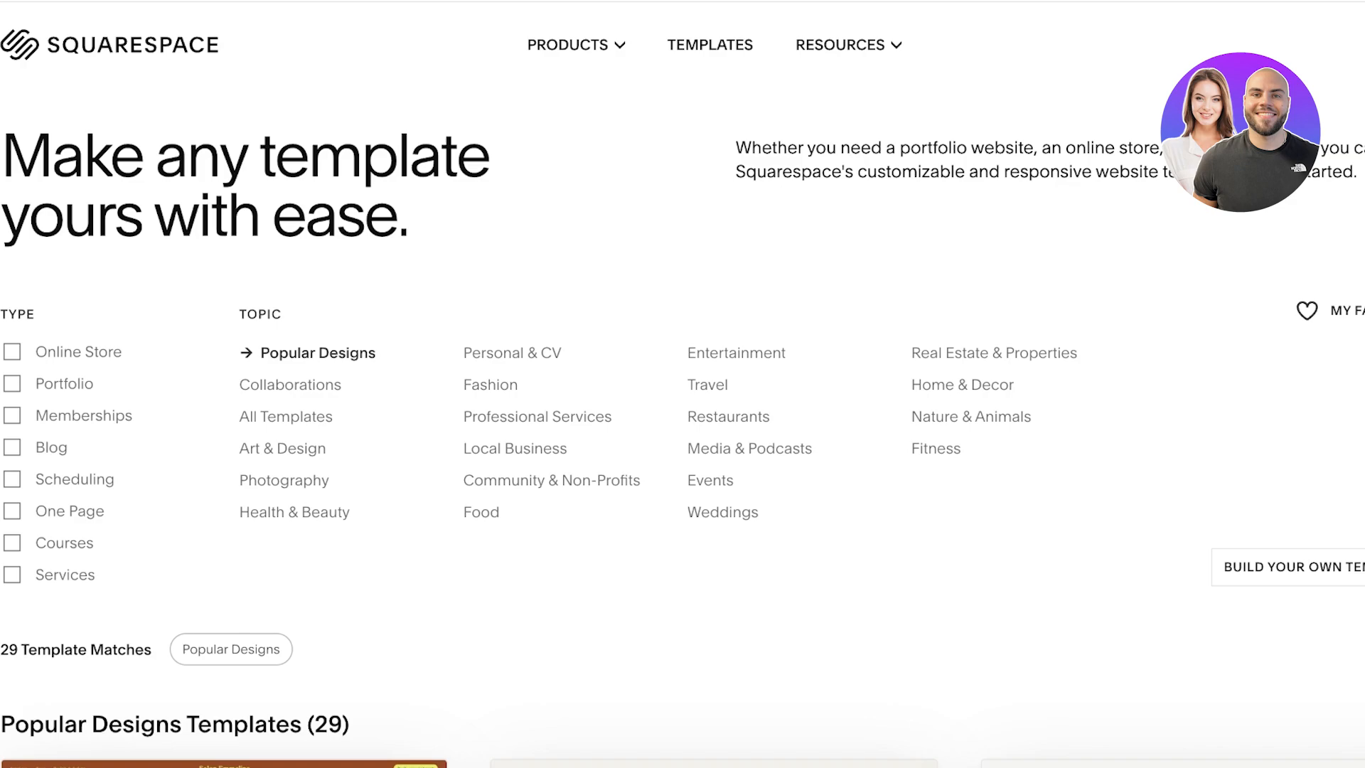
Step: Check the build-your-own template option, browse the Popular Designs templates and open the preview of Kusa
left_click(1293, 567)
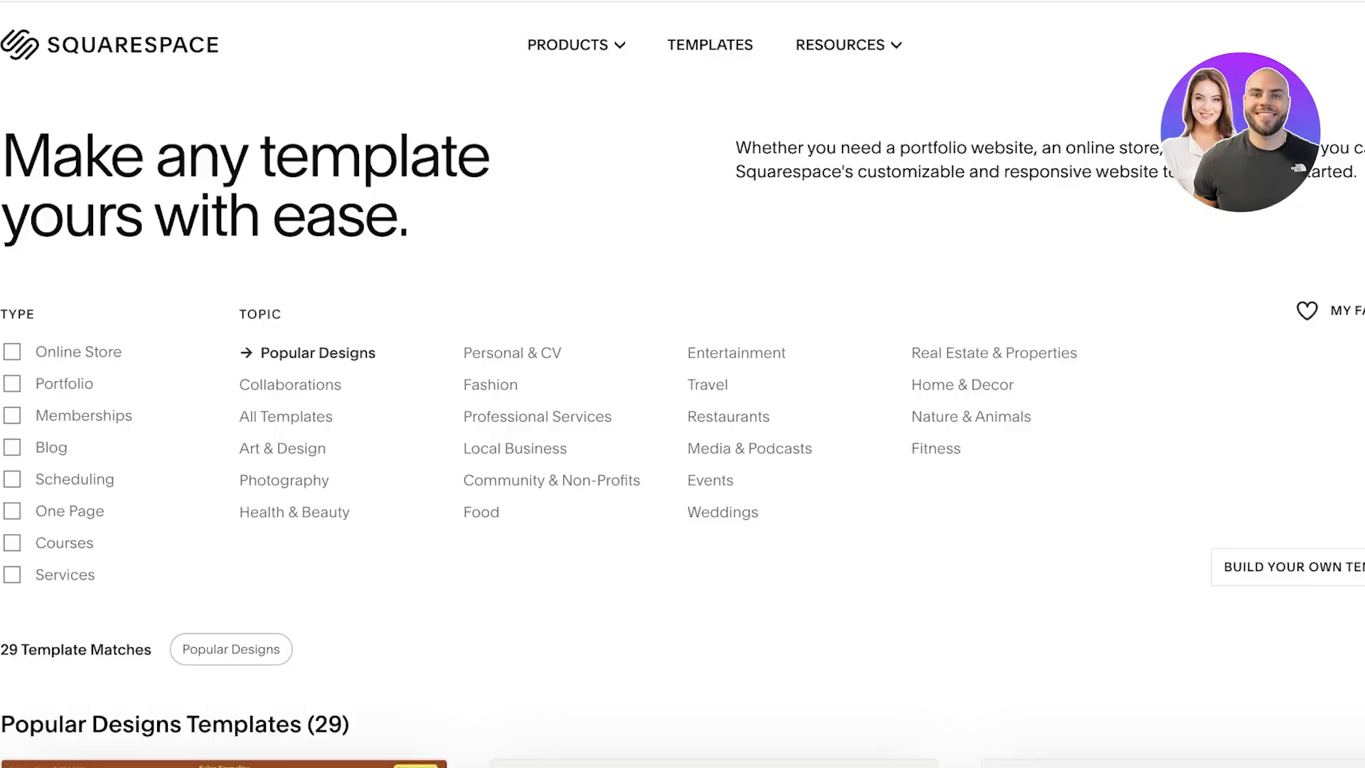
scroll(682, 384, "down", 5)
scroll(682, 384, "down", 20)
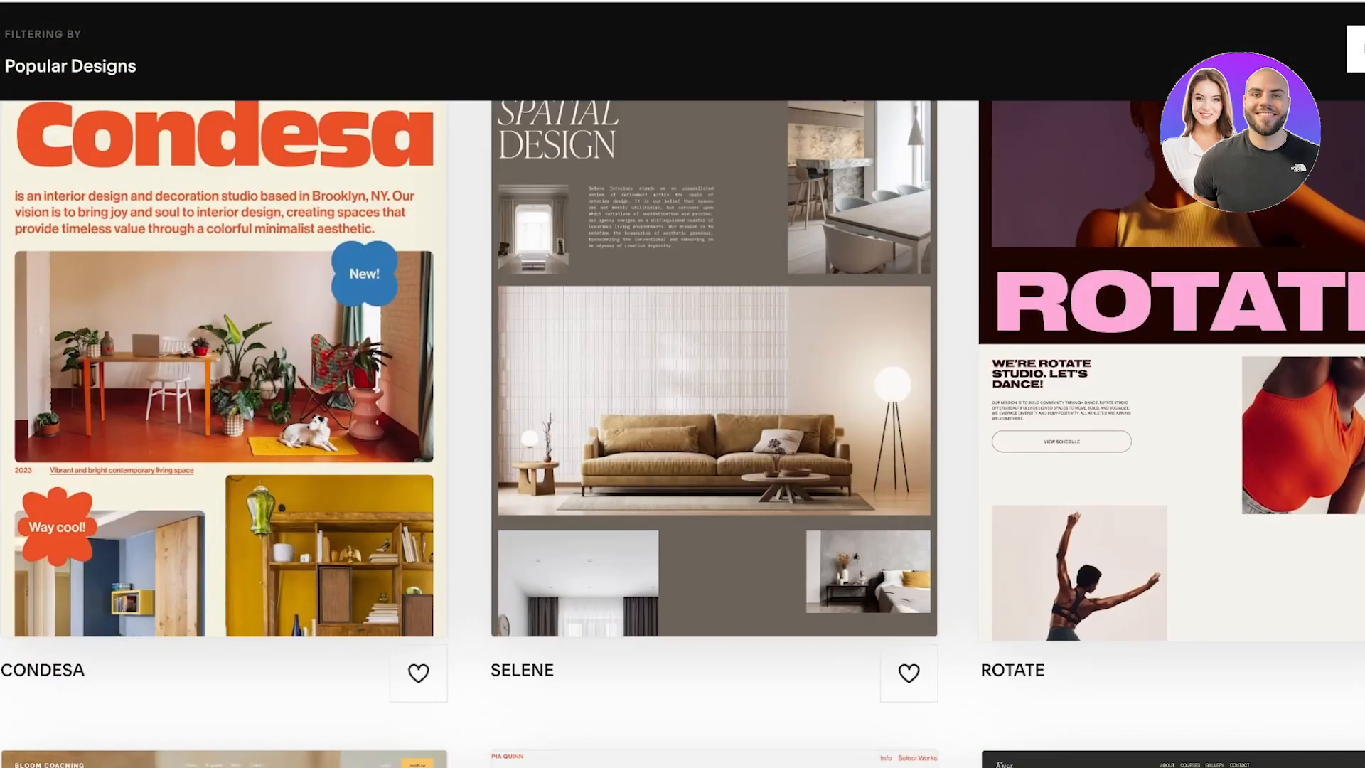
scroll(714, 384, "up", 3)
scroll(714, 384, "down", 10)
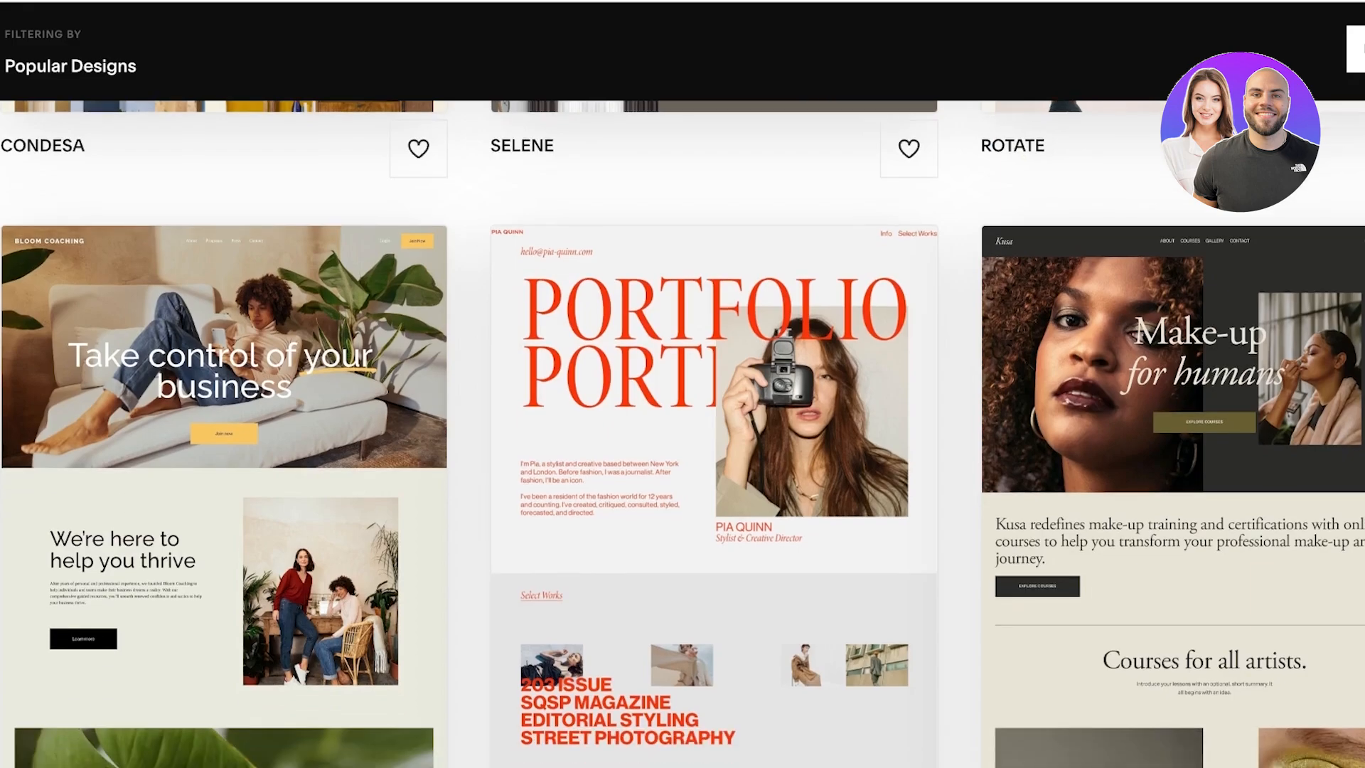
scroll(683, 434, "down", 6)
scroll(682, 434, "up", 7)
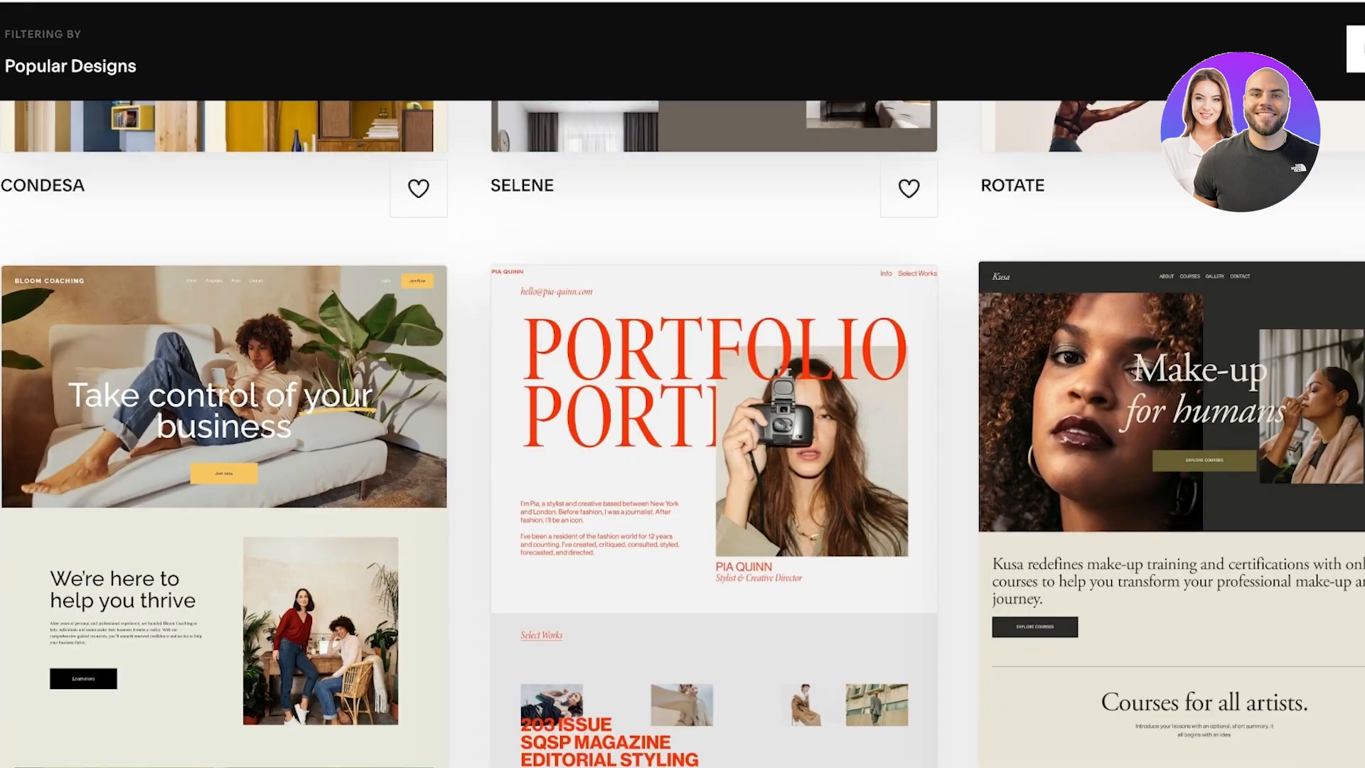
left_click(1174, 490)
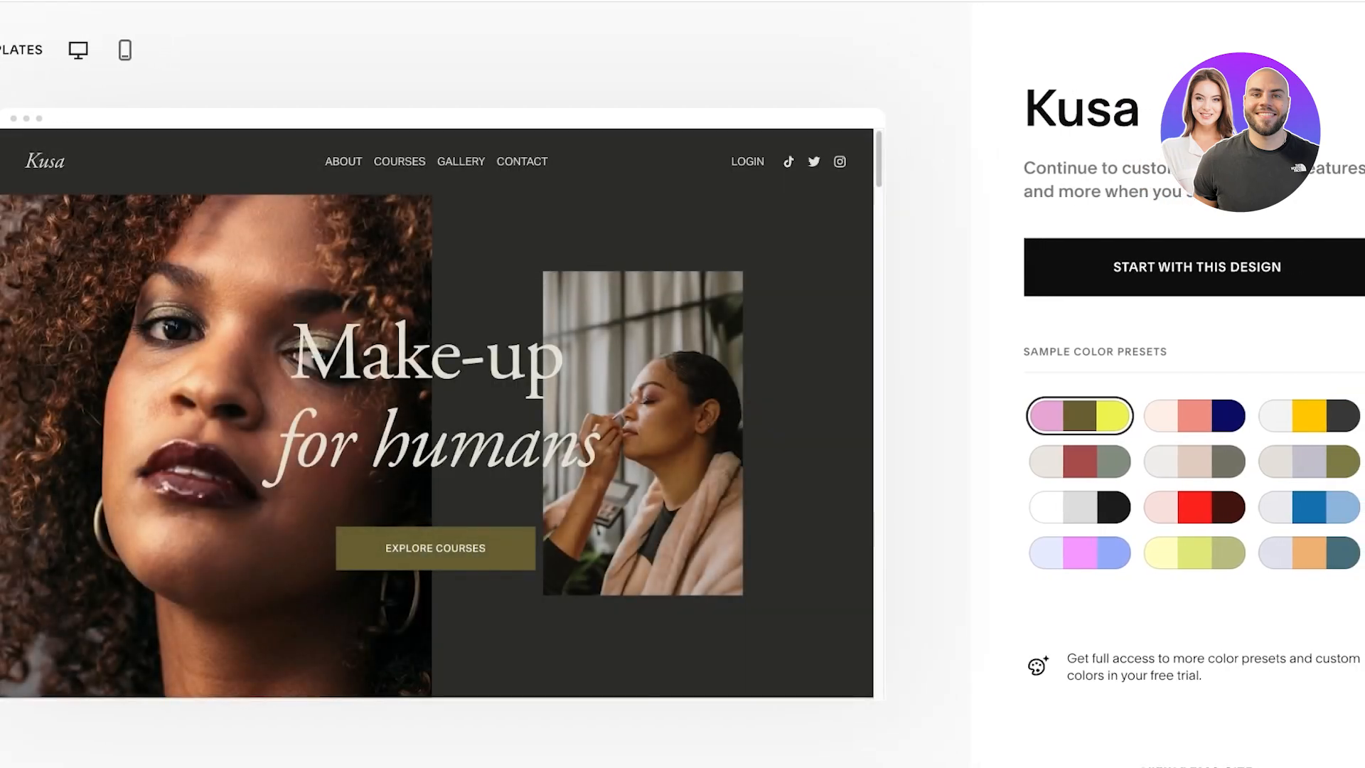
Step: Try several sample color presets on the Kusa preview and apply the beige, lavender and olive one
left_click(1194, 416)
left_click(1080, 462)
left_click(1080, 507)
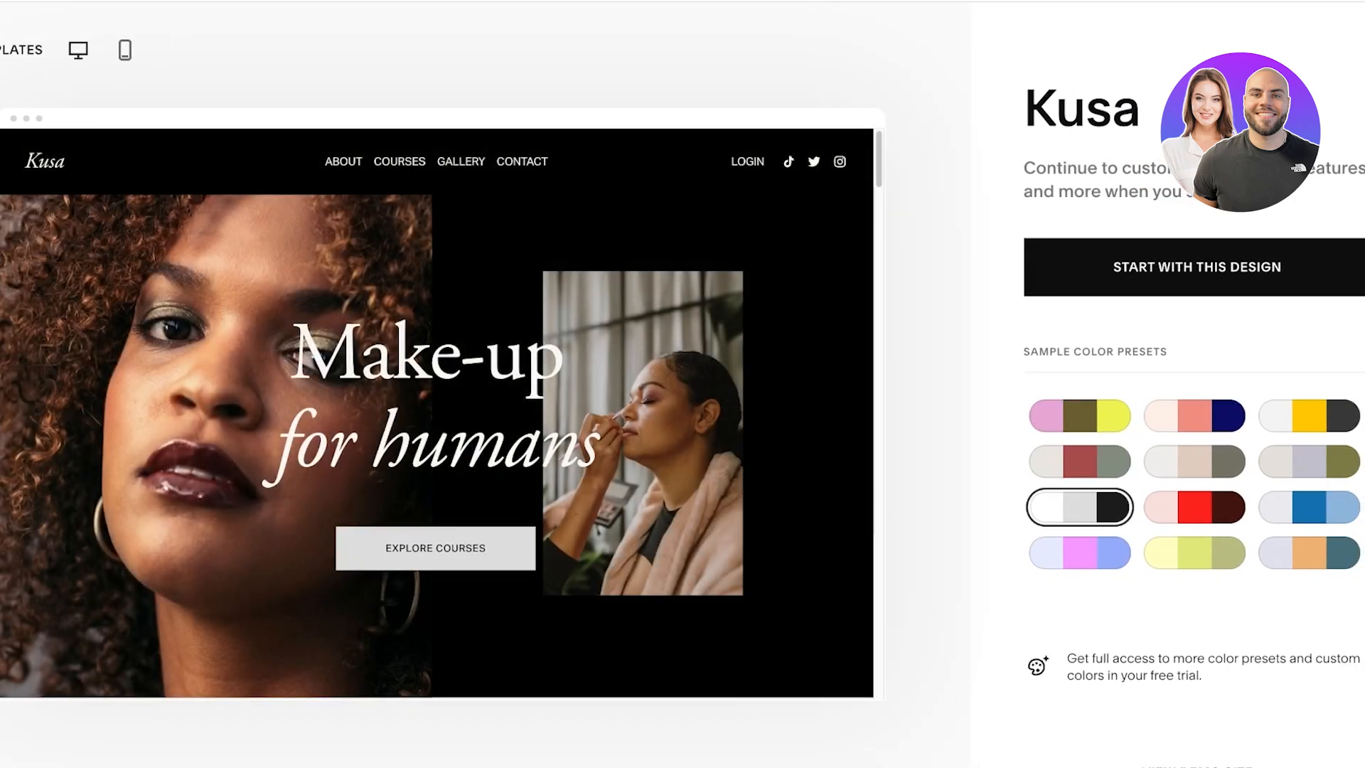
left_click(1081, 553)
left_click(1195, 552)
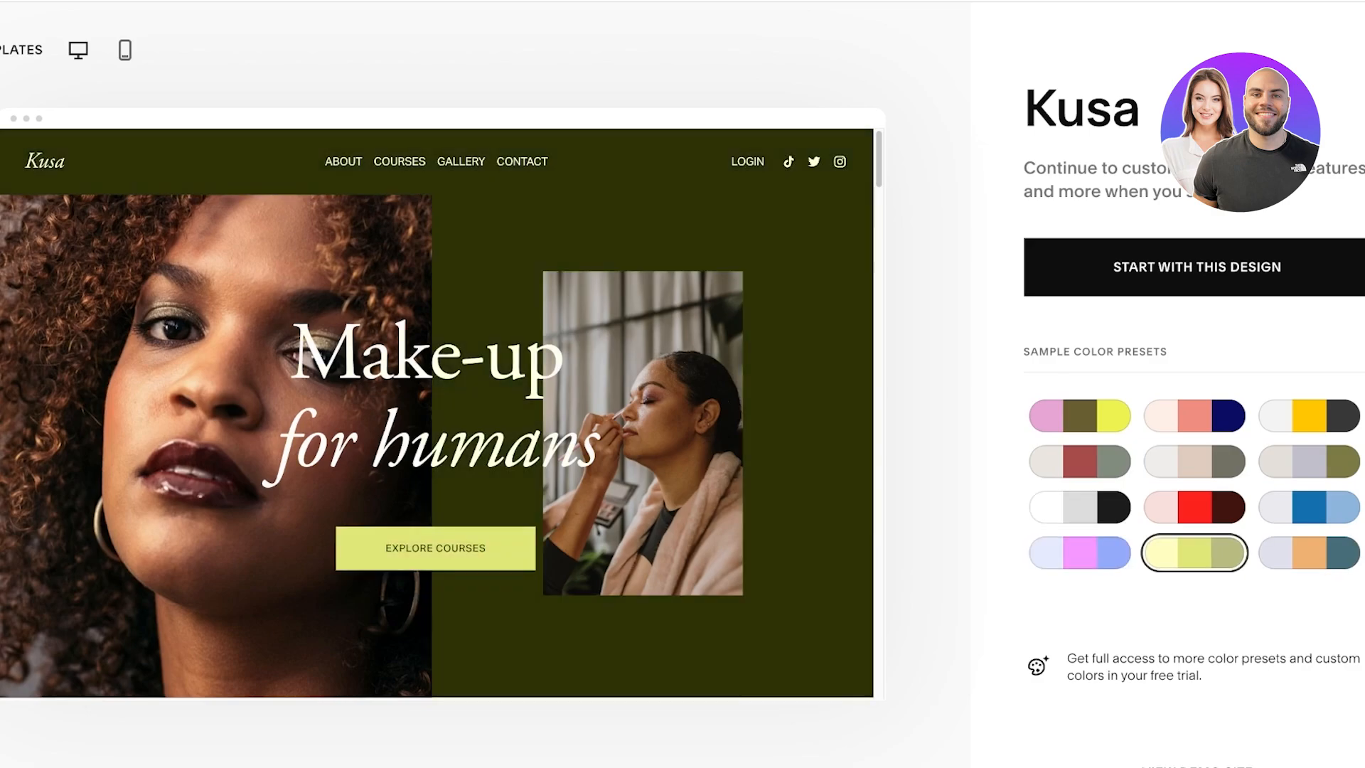
left_click(1309, 507)
left_click(1309, 462)
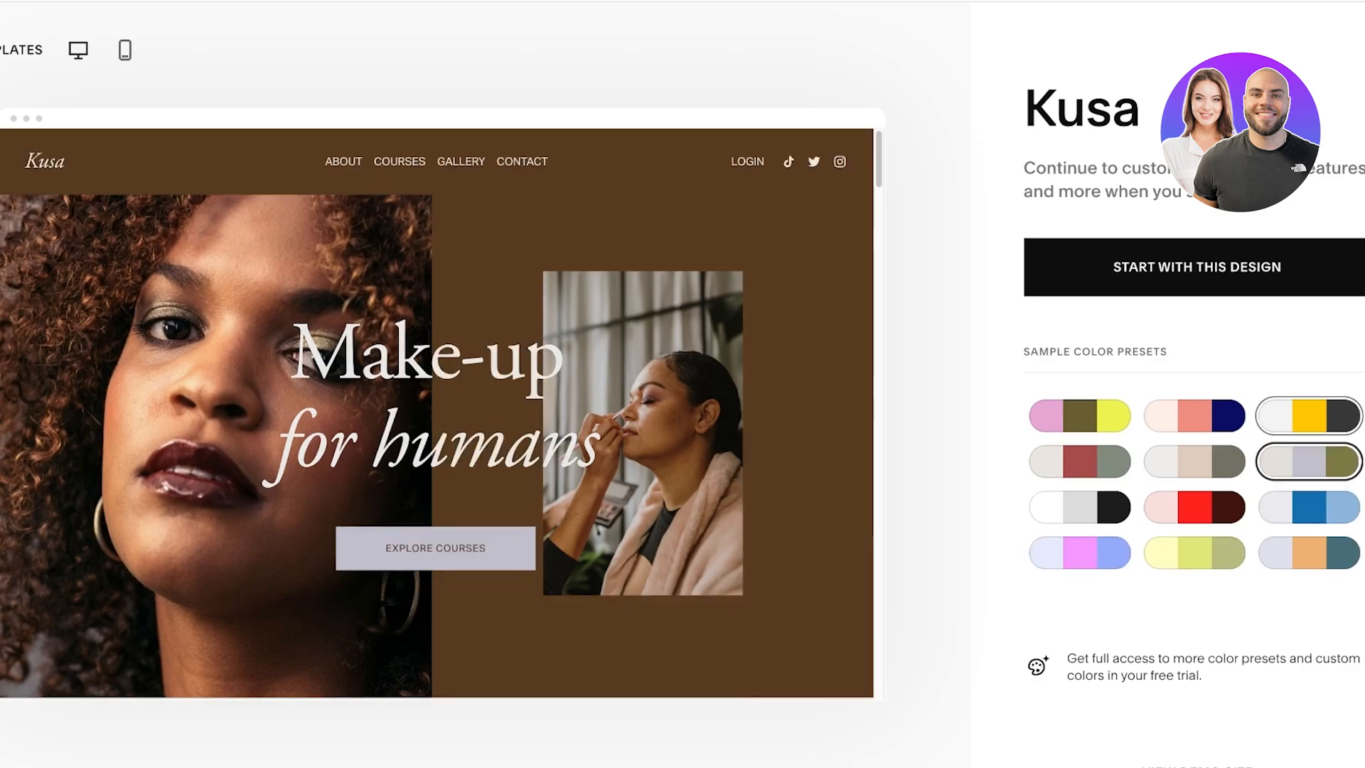
left_click(1309, 416)
left_click(1310, 461)
Step: Start a site with the Kusa design and create the account by continuing with Google
scroll(1309, 462, "down", 4)
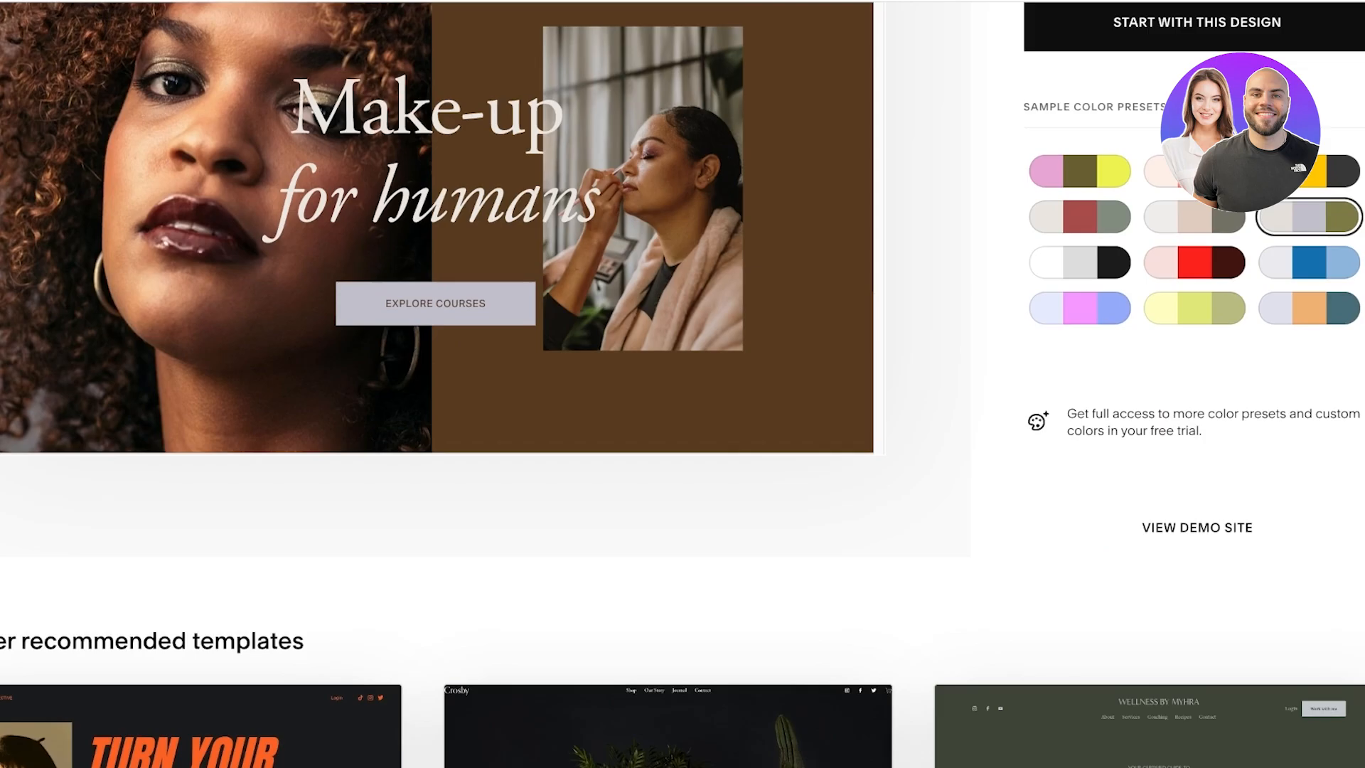
scroll(1309, 462, "up", 4)
left_click(1197, 234)
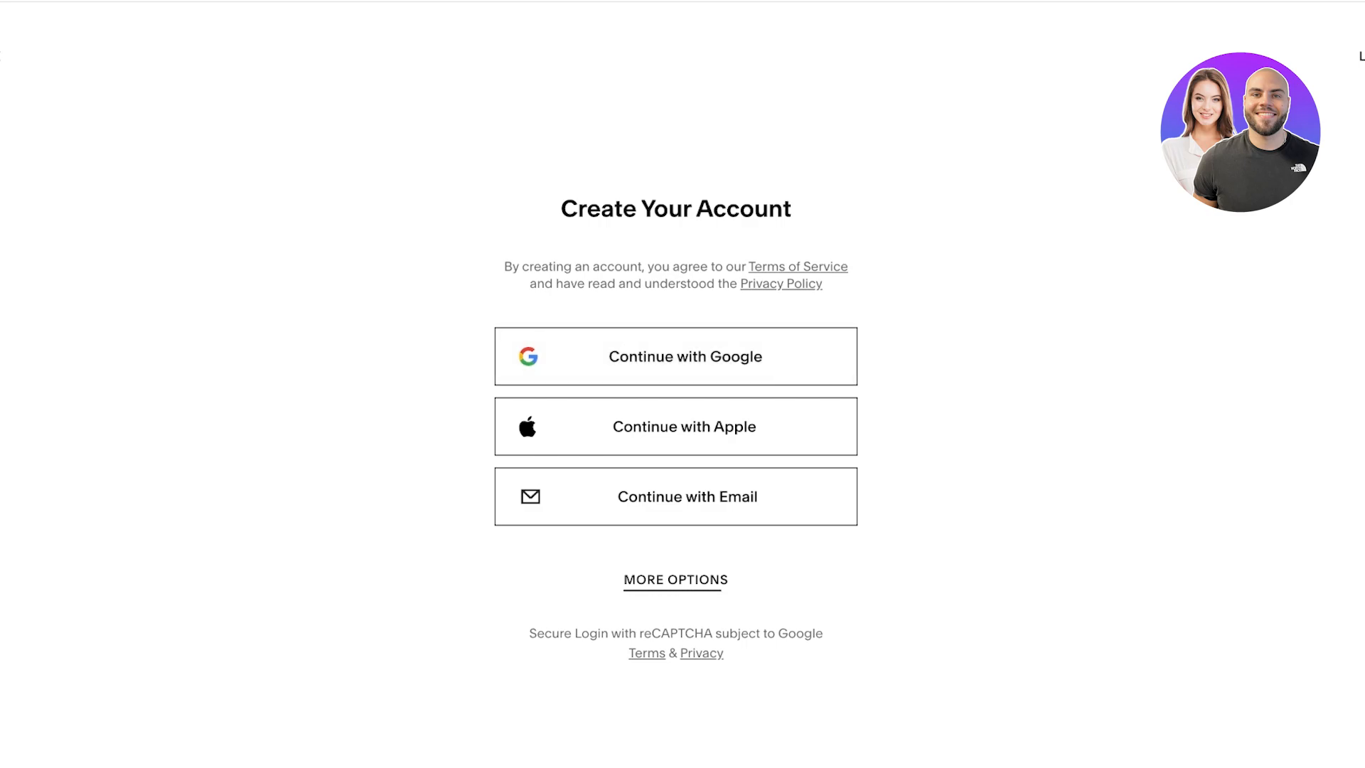
left_click(676, 579)
left_click(675, 356)
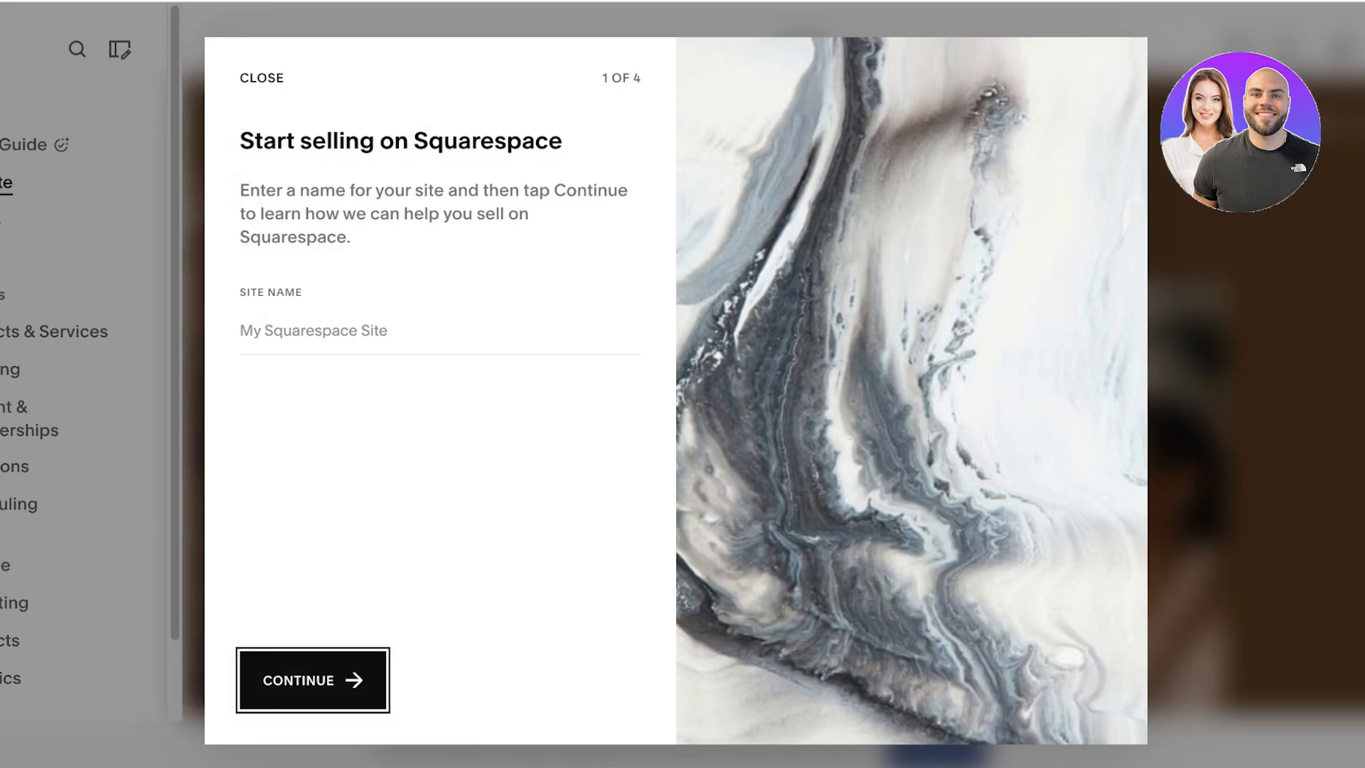
Step: Close the Start selling on Squarespace introduction, look over the new home page and dismiss the Invoicing tip
left_click(261, 79)
scroll(773, 398, "down", 4)
mouse_move(12, 369)
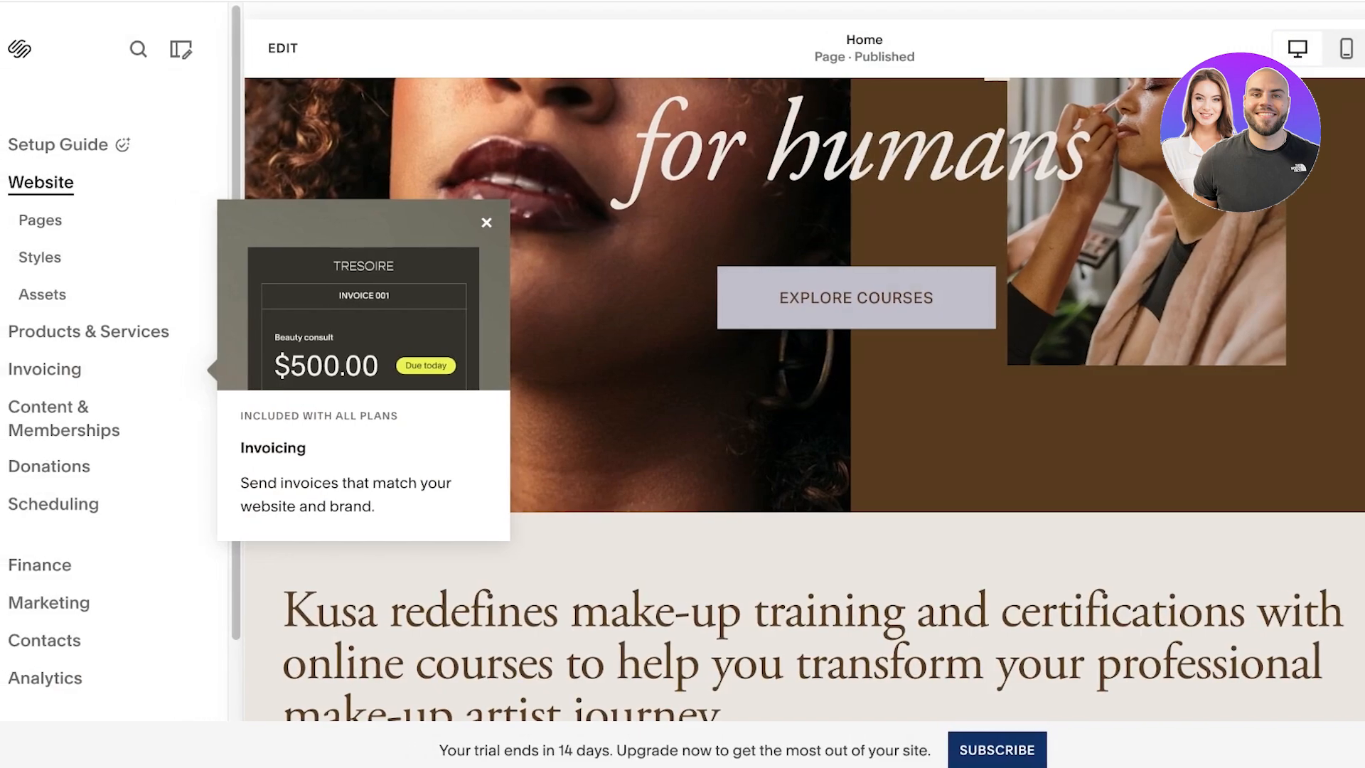
scroll(804, 398, "up", 5)
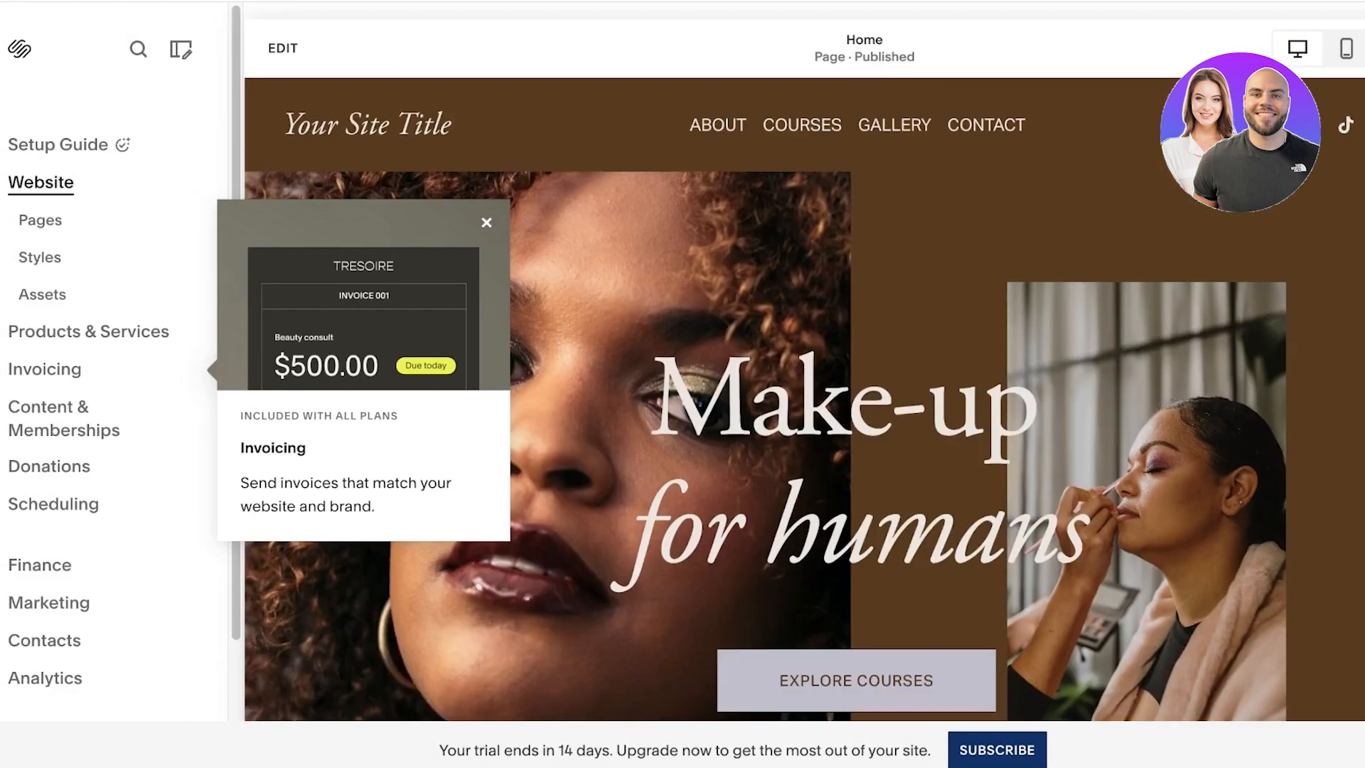
scroll(804, 398, "down", 8)
left_click(487, 222)
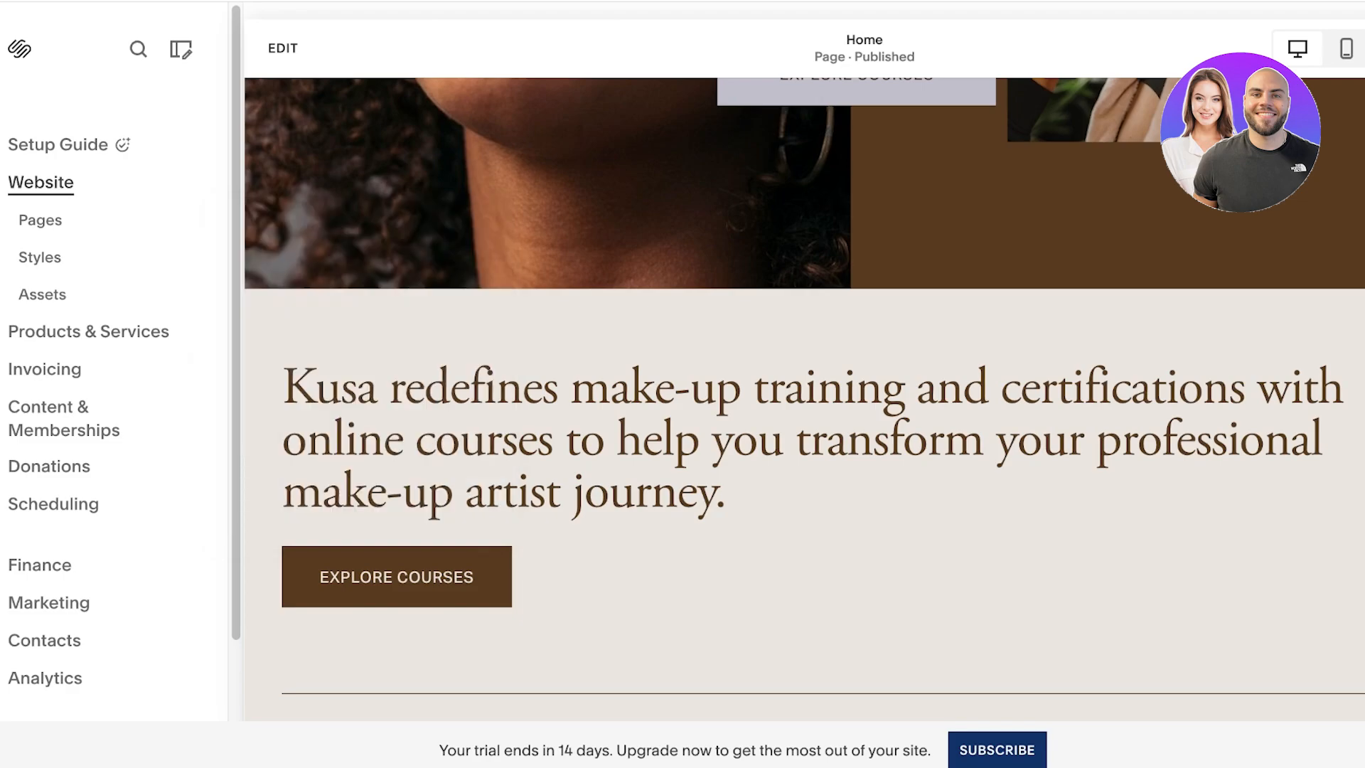
Step: Open the list of site pages and look over the About page
left_click(40, 220)
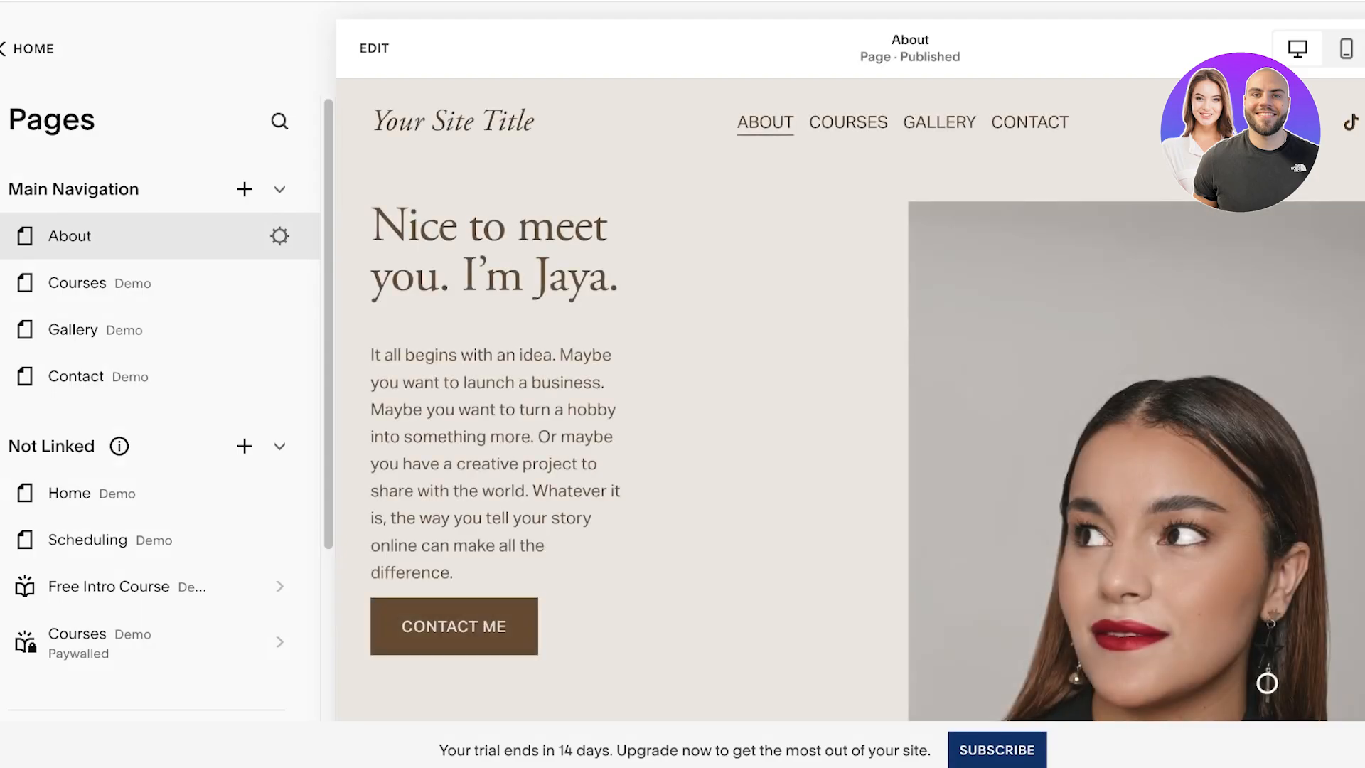
scroll(850, 400, "down", 6)
scroll(850, 400, "up", 6)
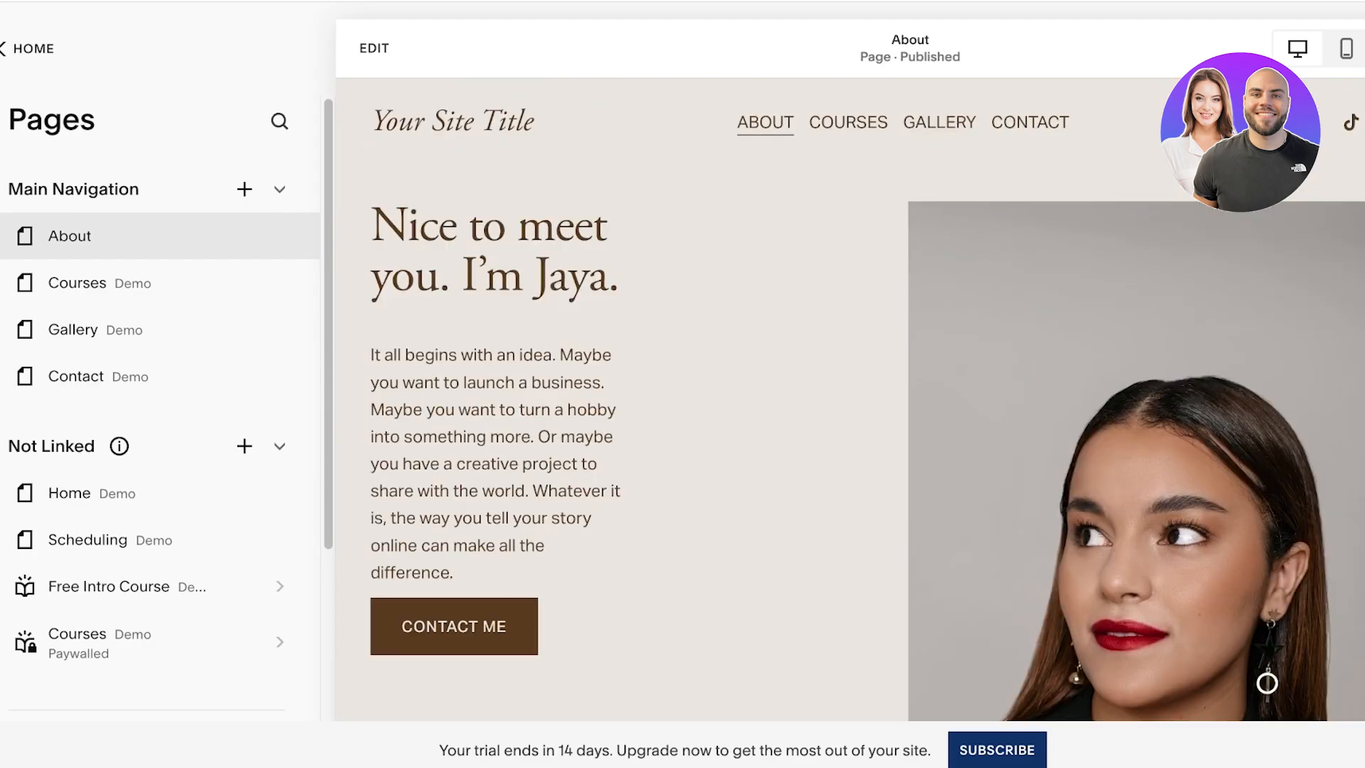
Step: Edit the About page, delete its introductory heading text and exit without saving the change
left_click(374, 48)
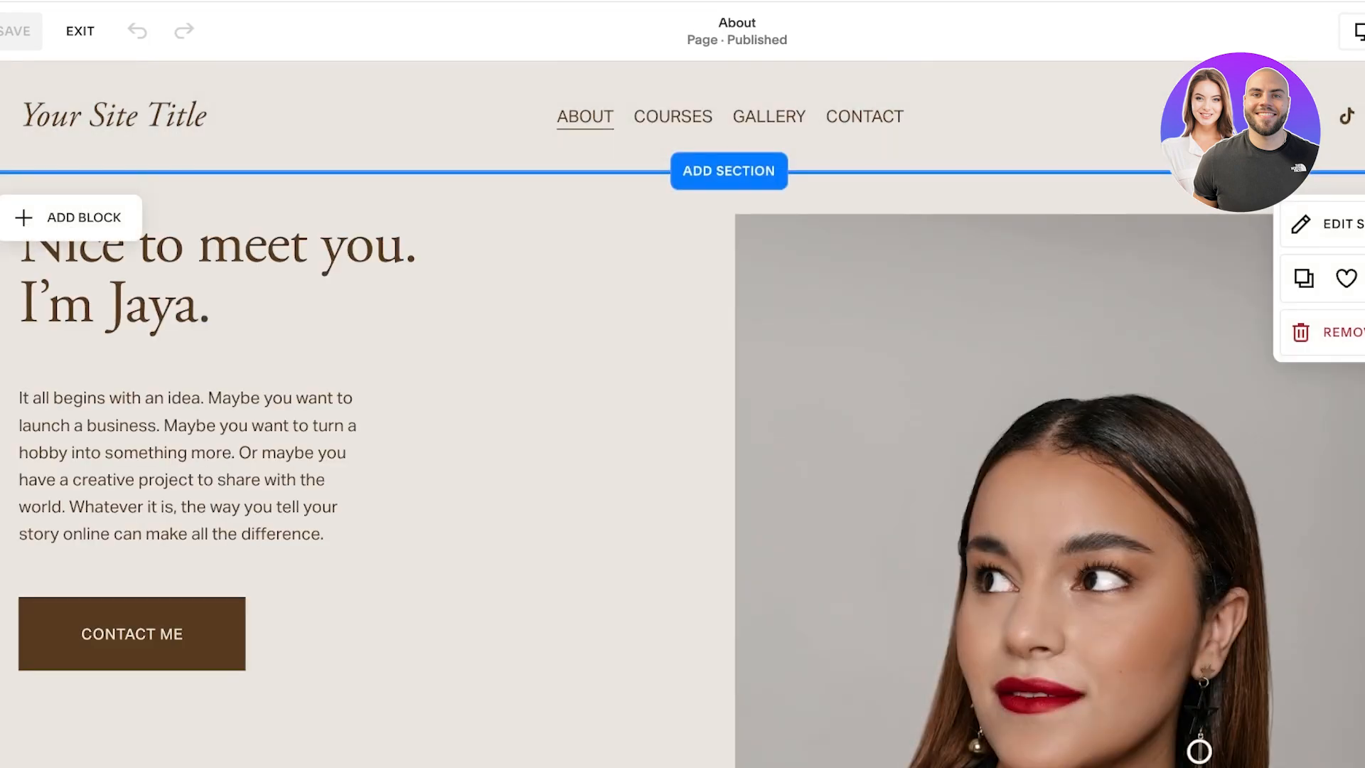
double_click(71, 253)
left_click_drag(213, 307, 22, 246)
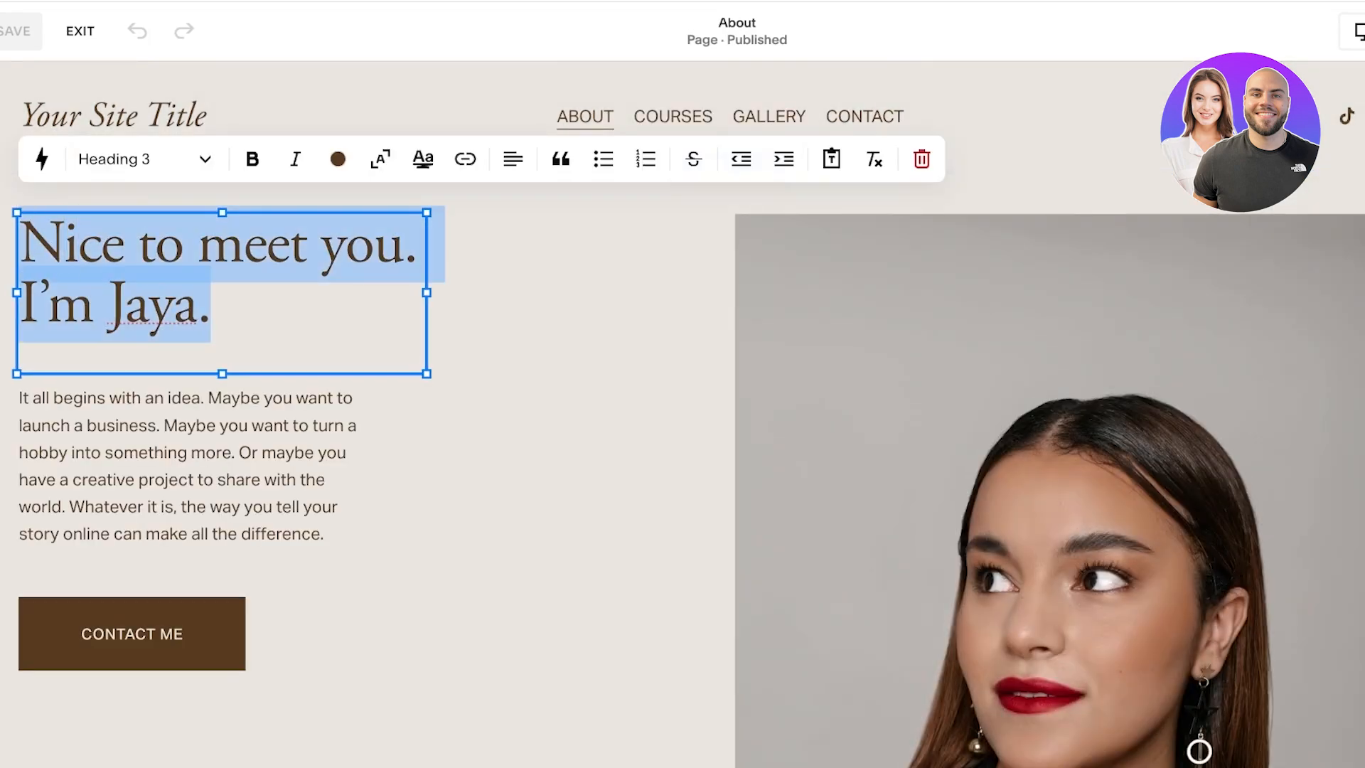
key("BackSpace")
key("BackSpace")
left_click(81, 31)
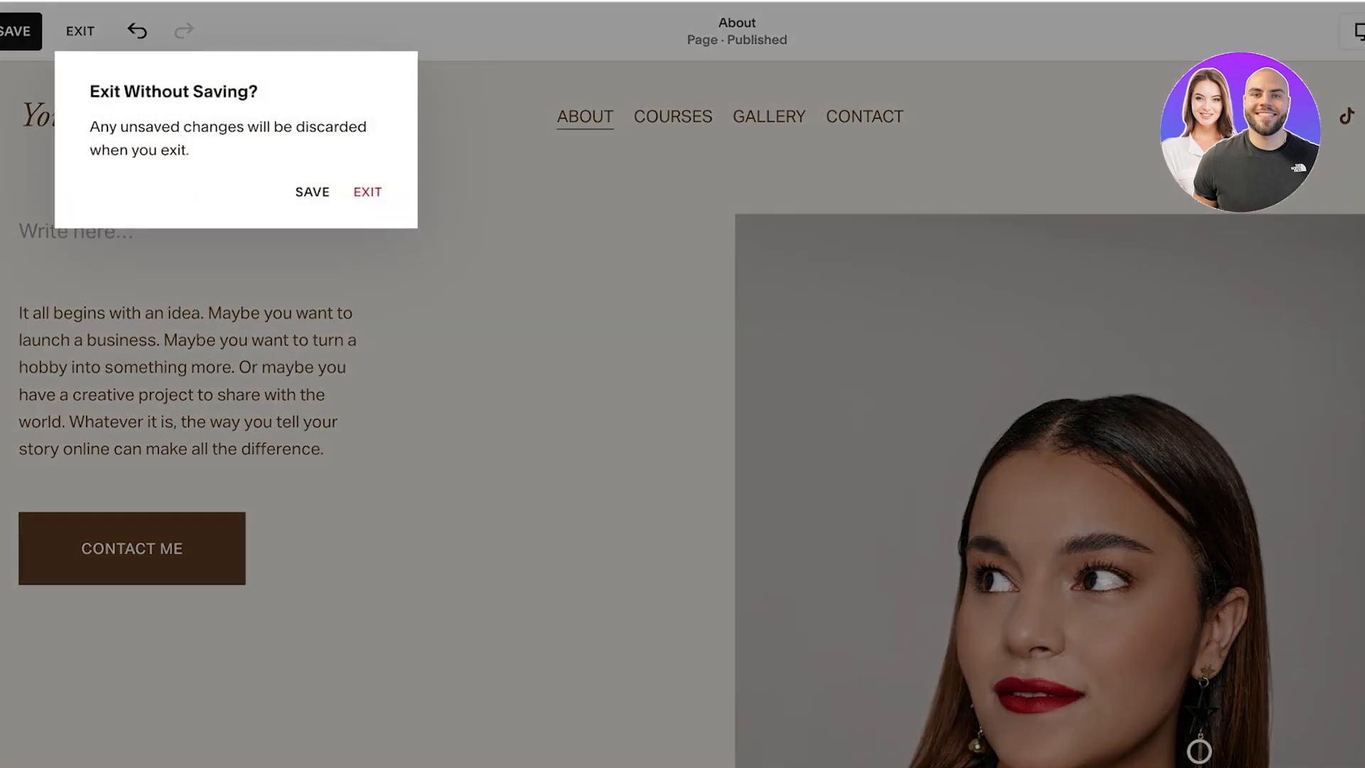
left_click(367, 192)
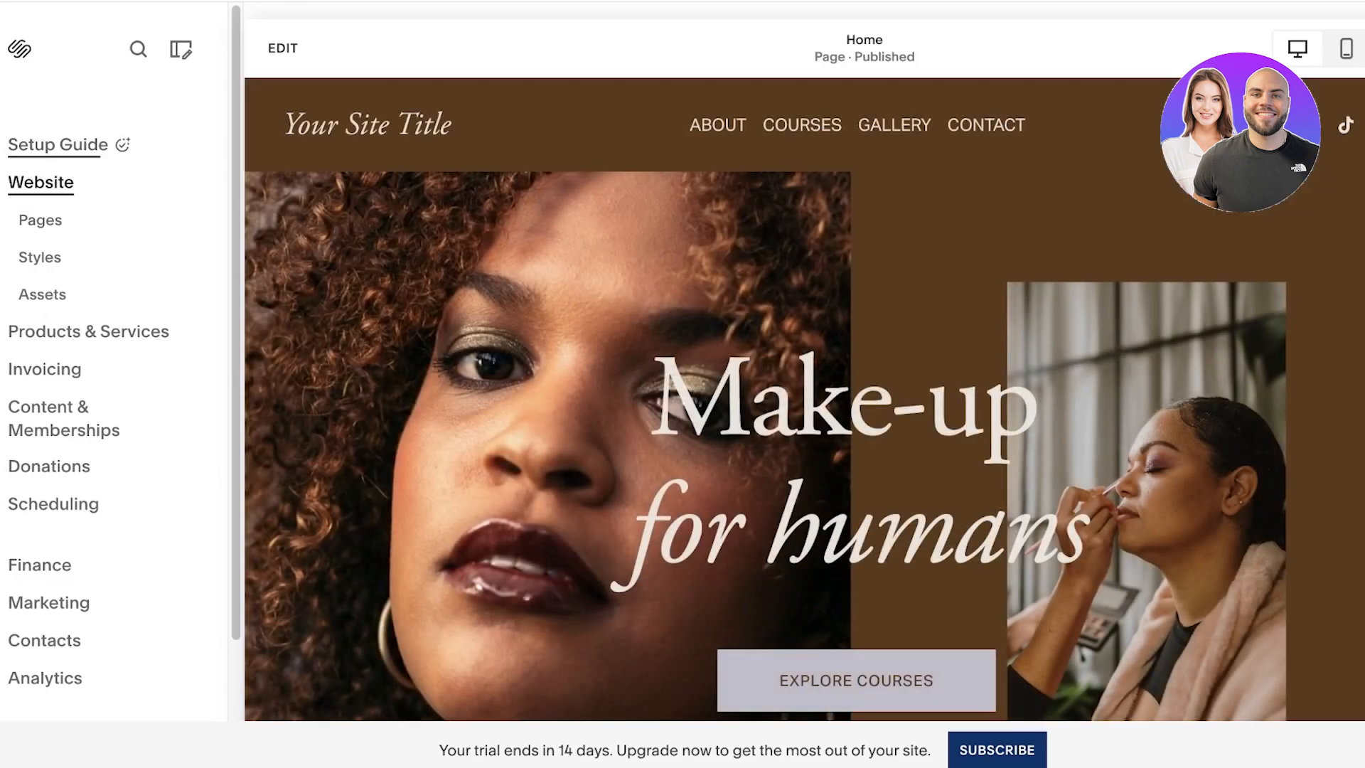
Step: Edit the home page and replace the "Make-up for humans" heading text with "Makeup , Art , Style"
scroll(804, 400, "down", 2)
scroll(803, 400, "up", 3)
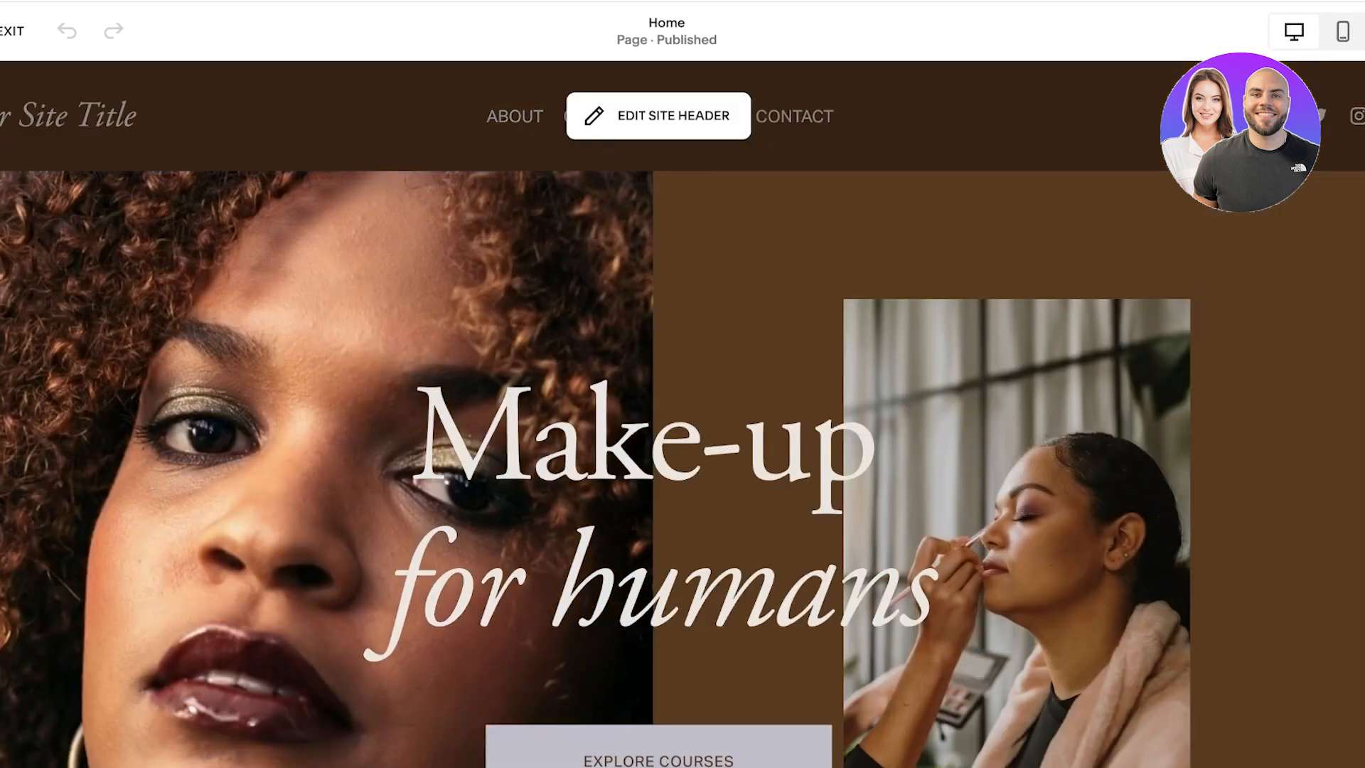
triple_click(660, 444)
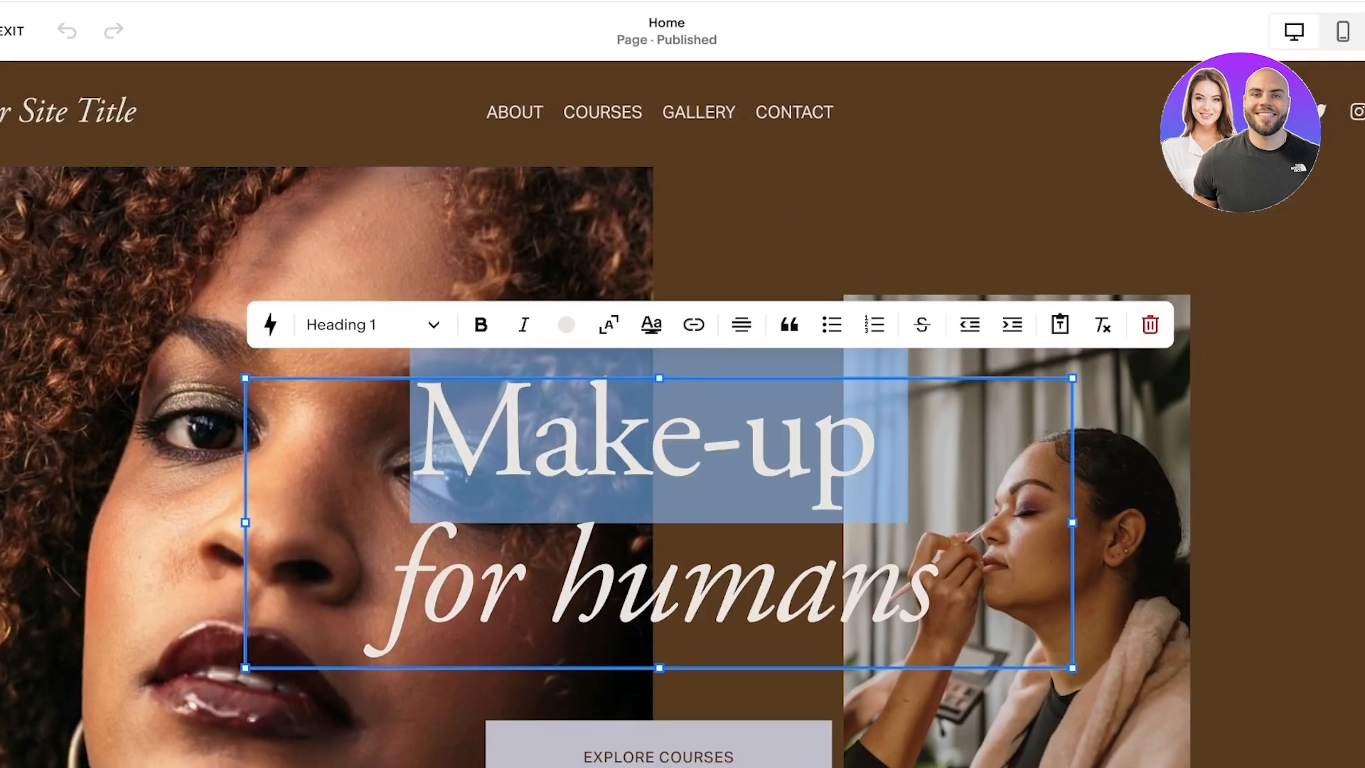
left_click_drag(937, 583, 416, 441)
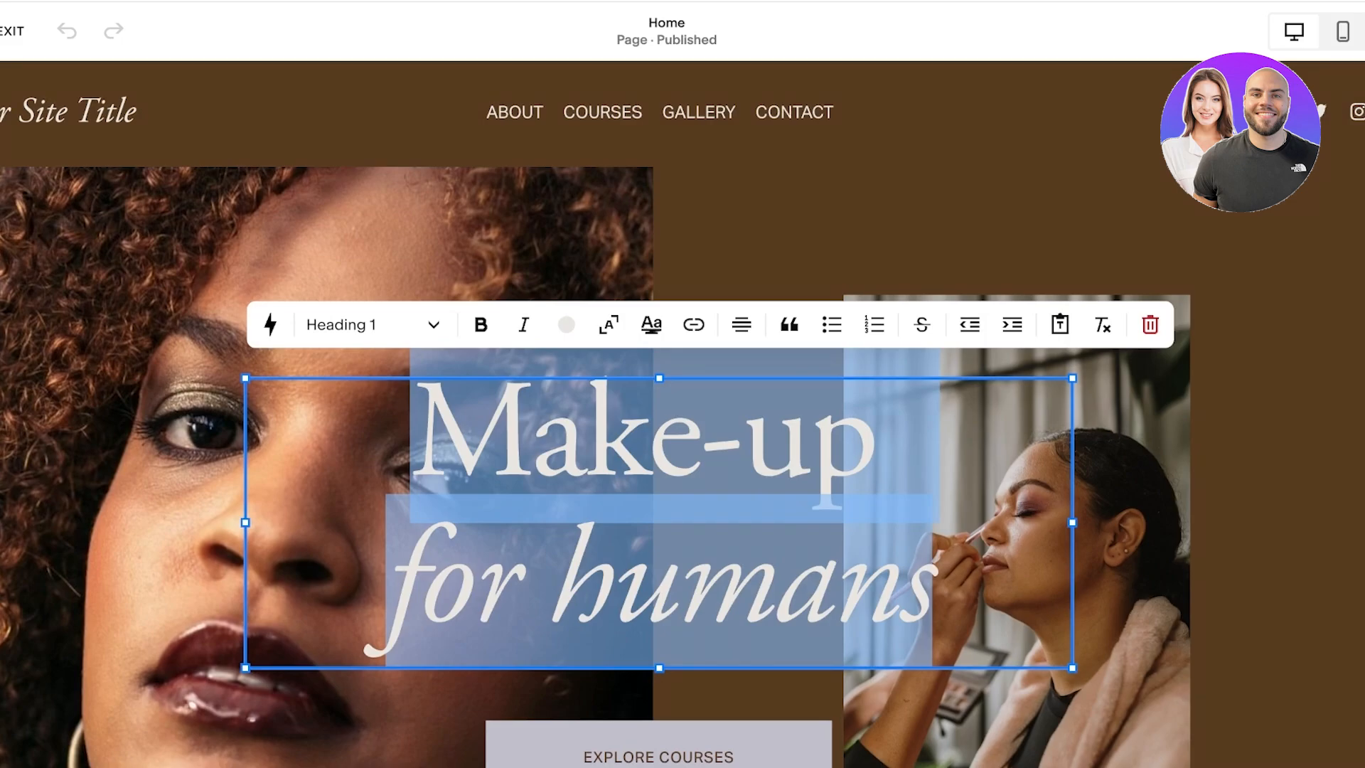
type("S")
key("BackSpace")
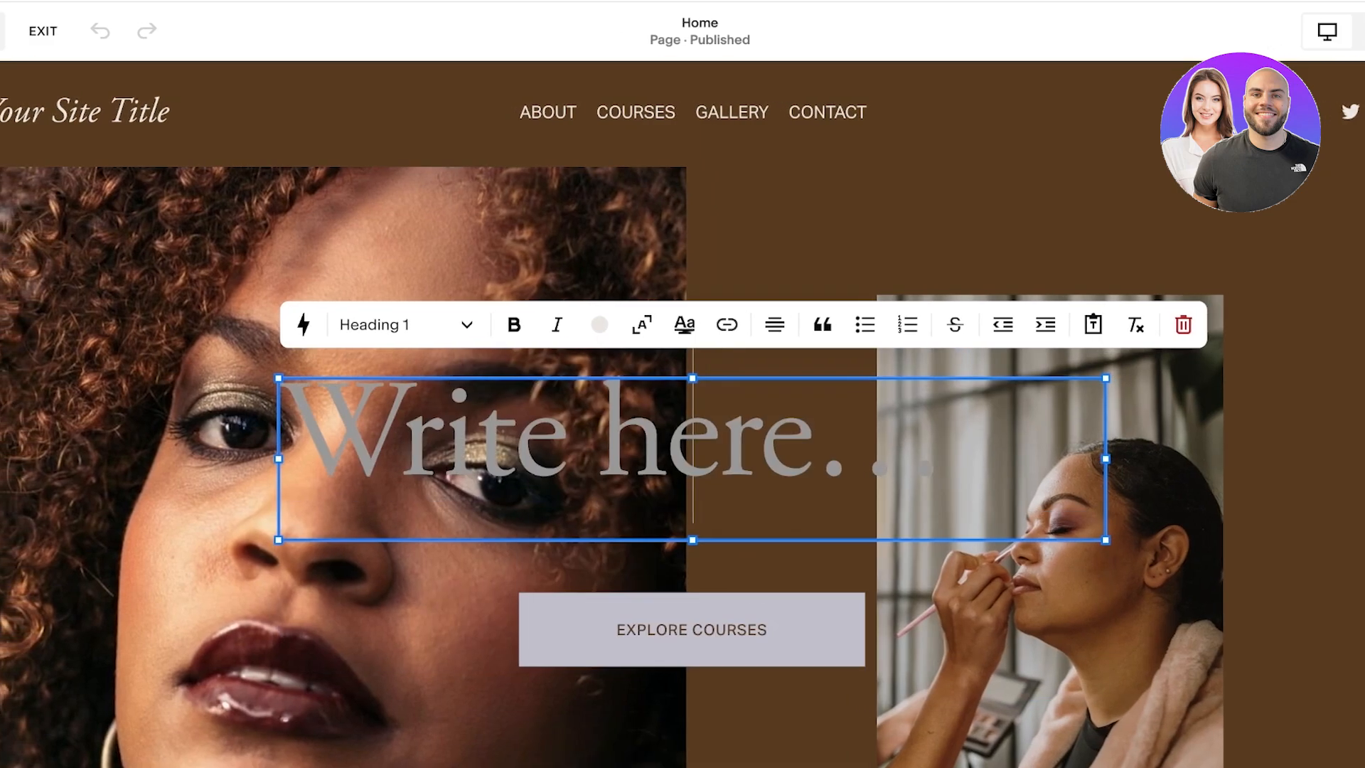
key("BackSpace")
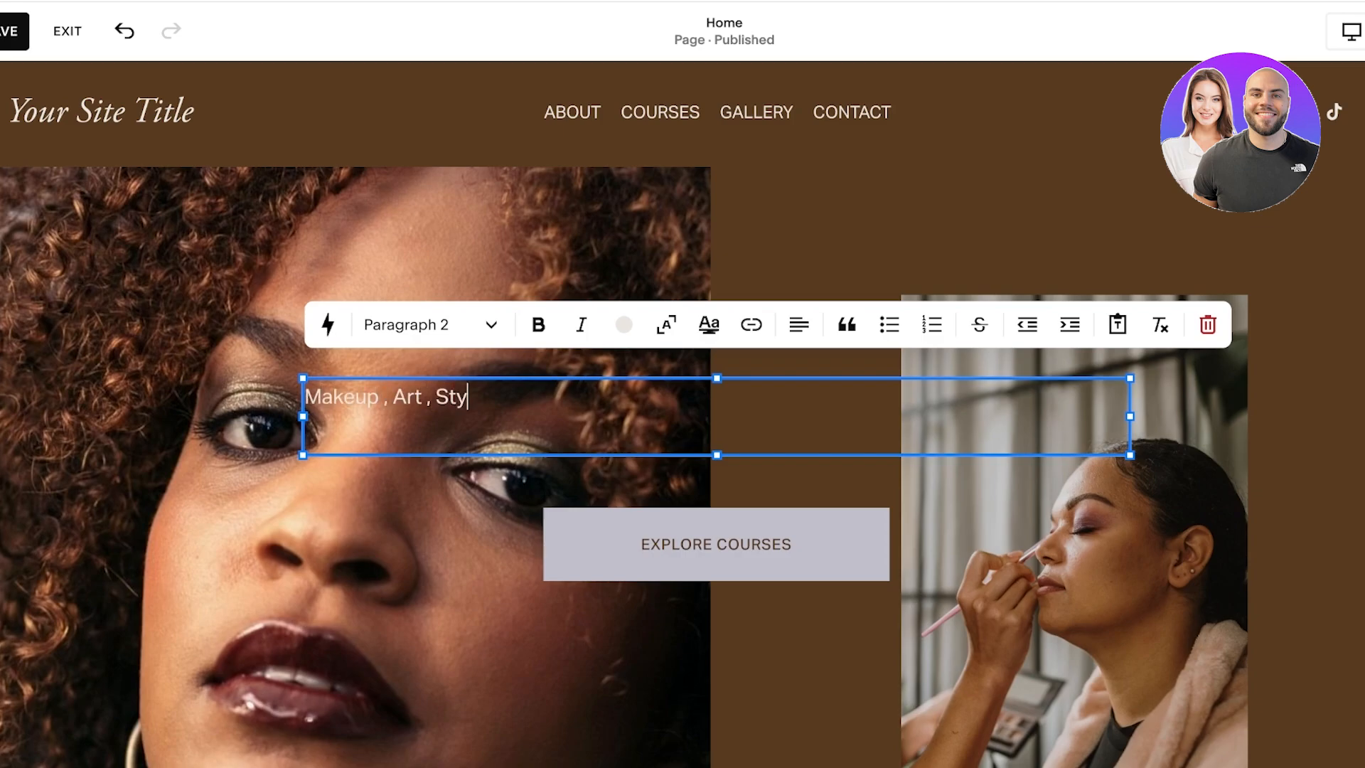
Step: Format the "Makeup , Art , Style" text as Heading 2 and centre it
triple_click(457, 396)
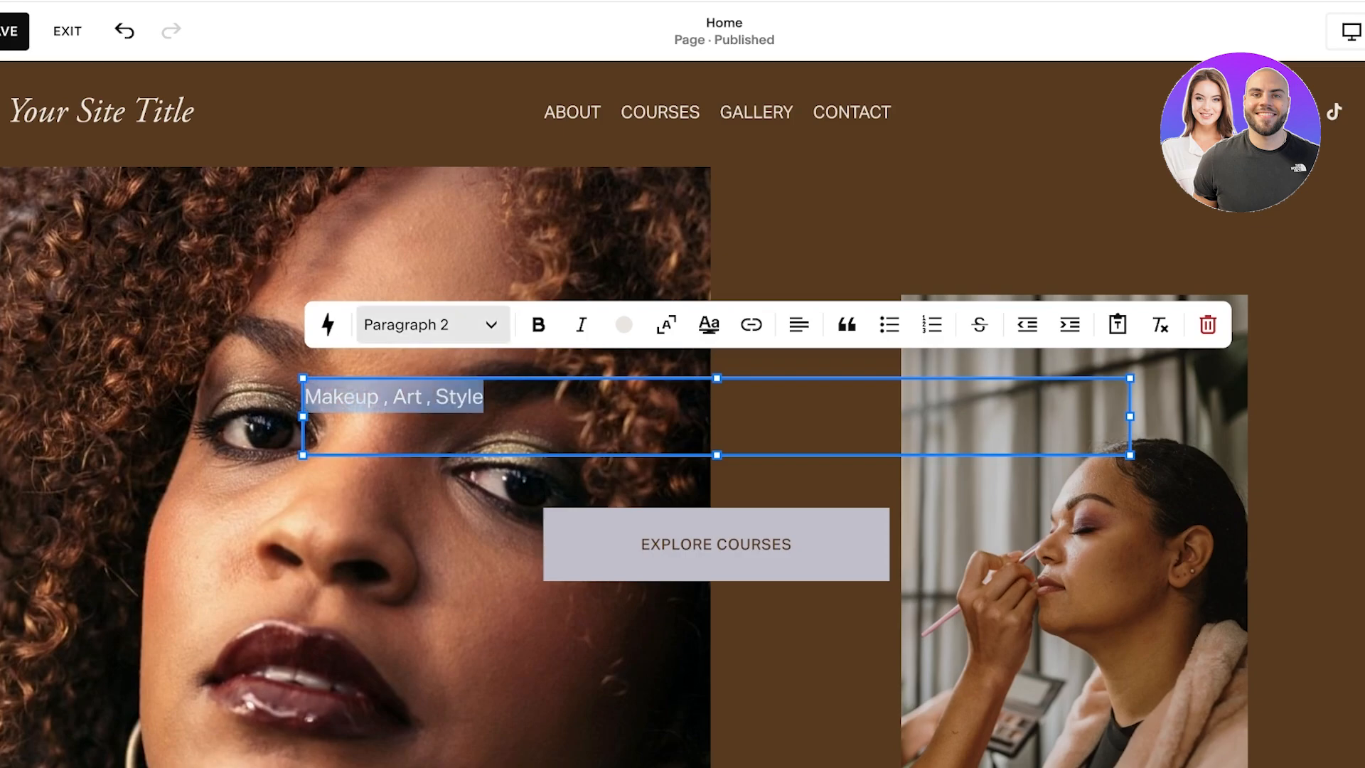
left_click(431, 325)
left_click(404, 427)
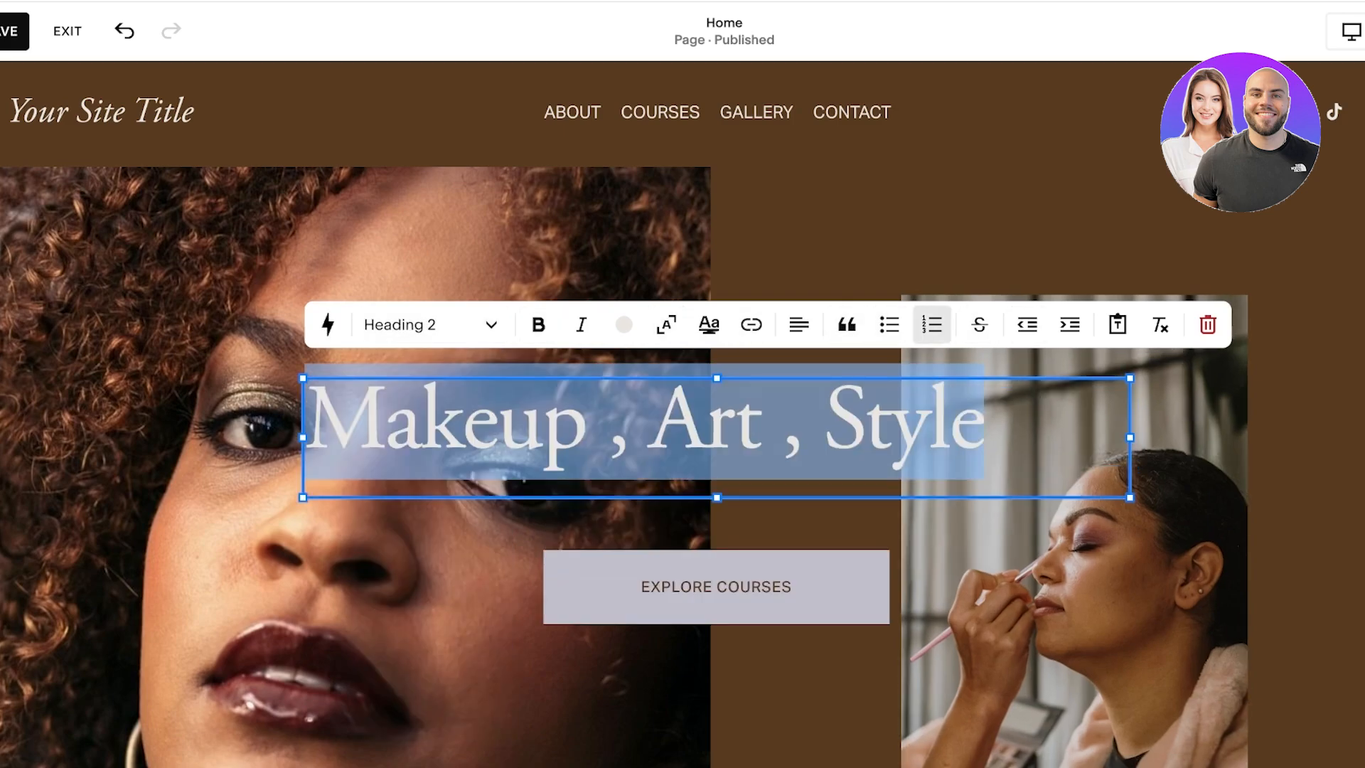
left_click(800, 325)
left_click(778, 378)
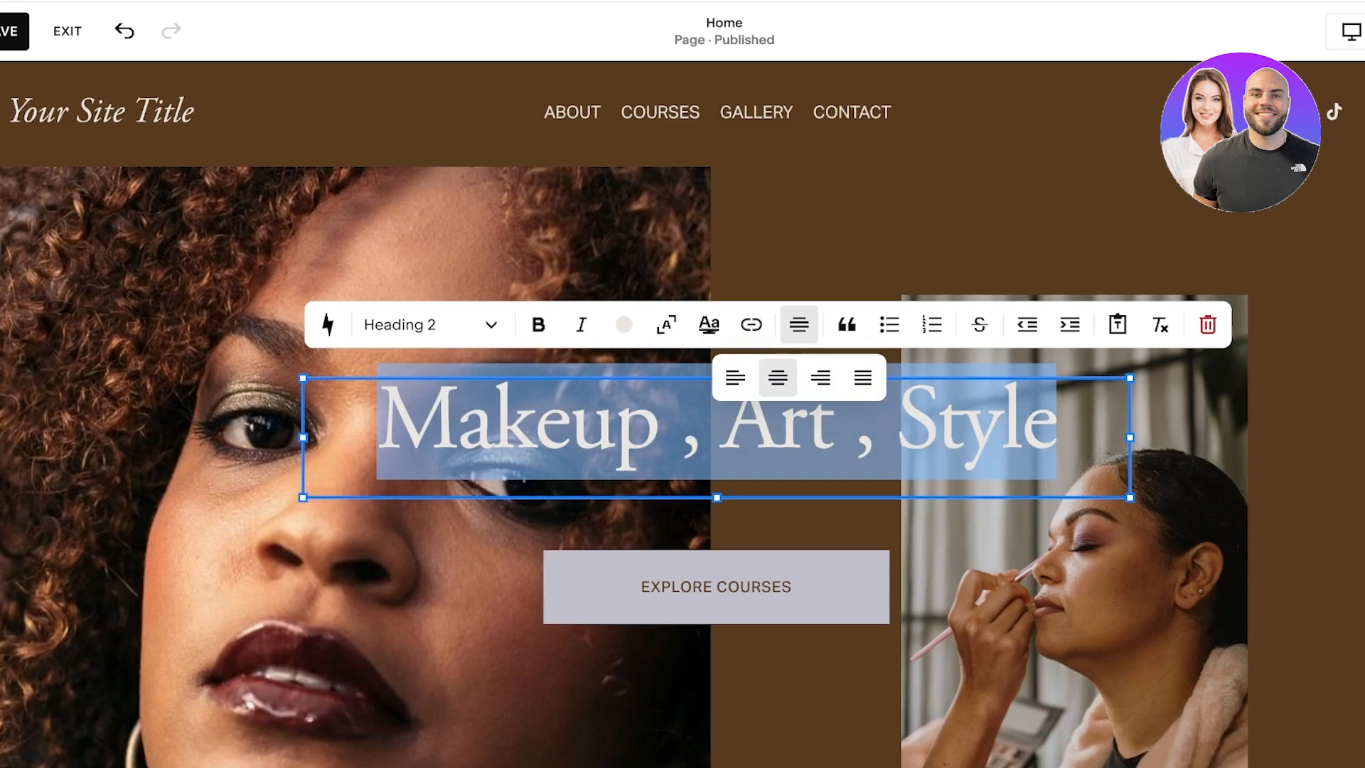
left_click(1306, 427)
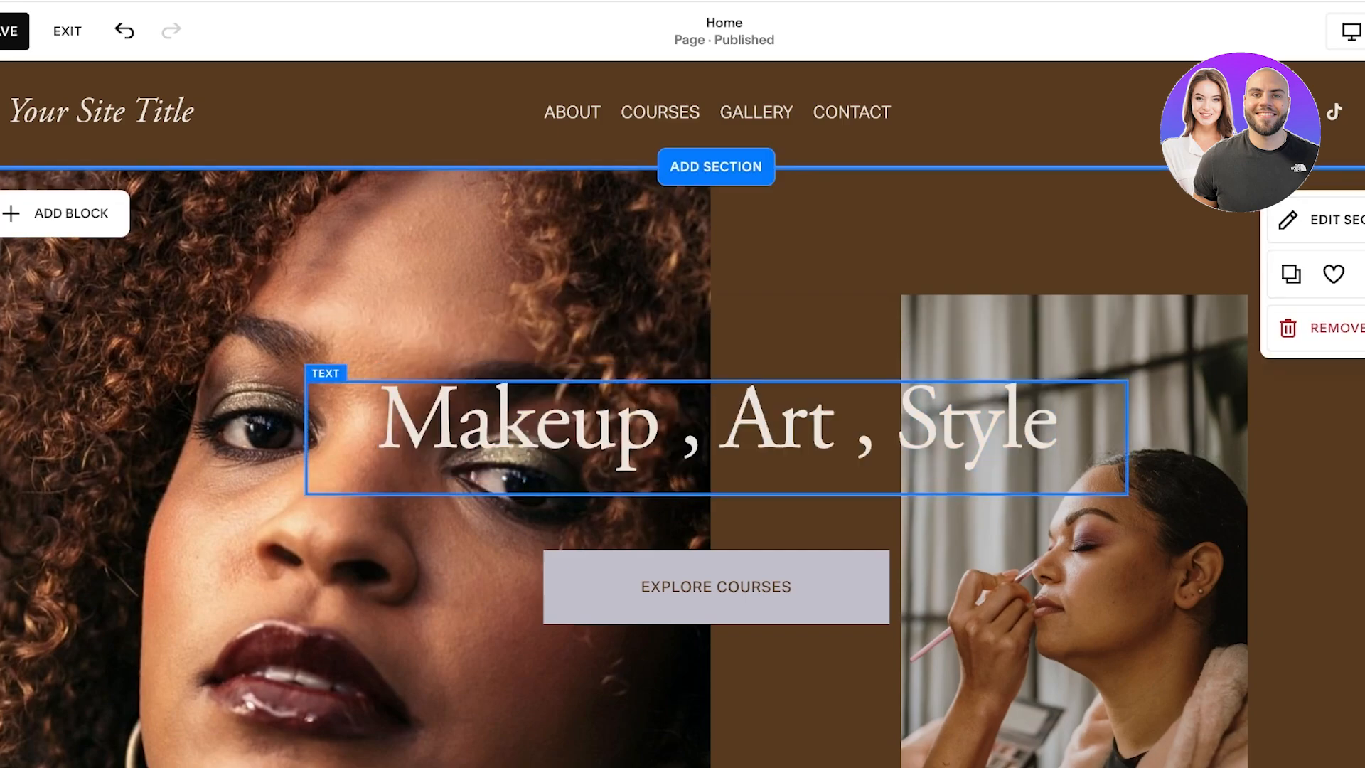
left_click(924, 434)
left_click(1306, 427)
Step: Check the available style options of the Explore Courses button and keep its Primary style
scroll(1305, 427, "down", 3)
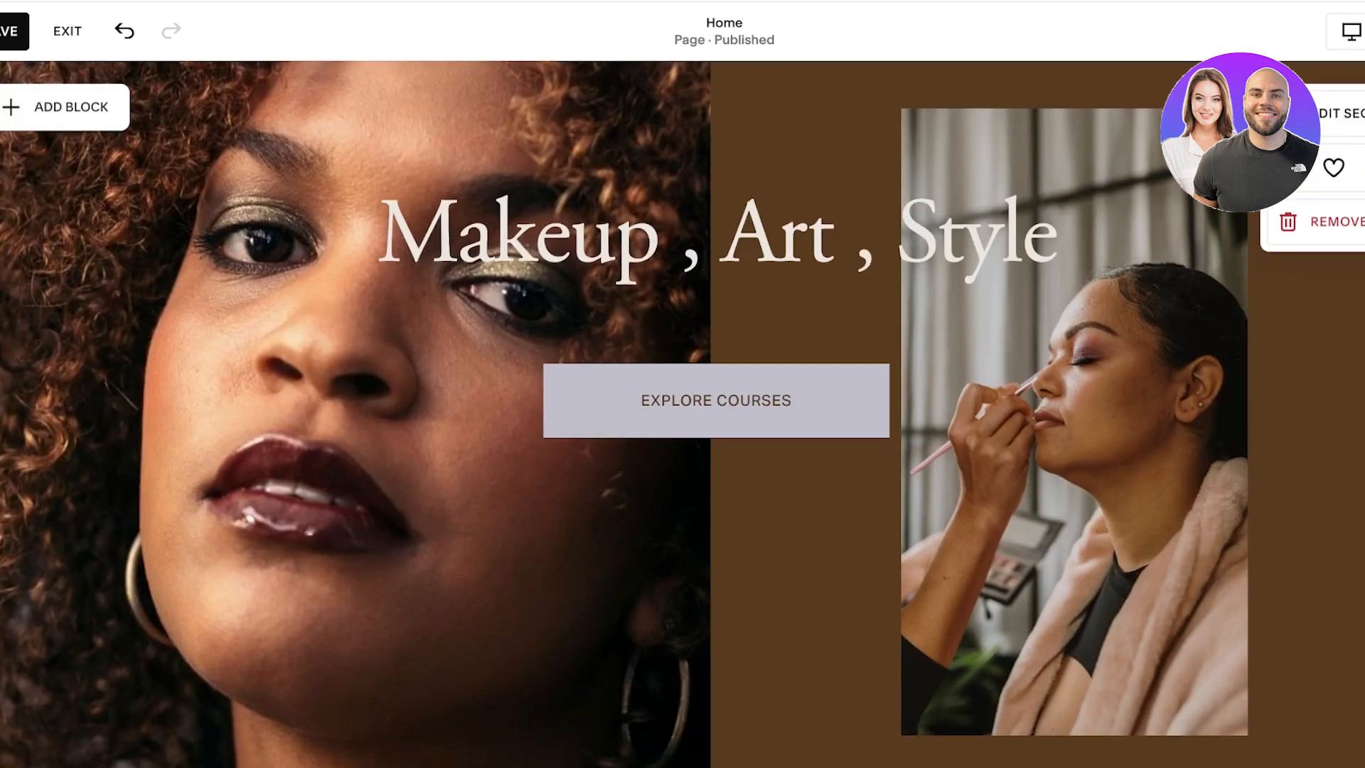
left_click(717, 400)
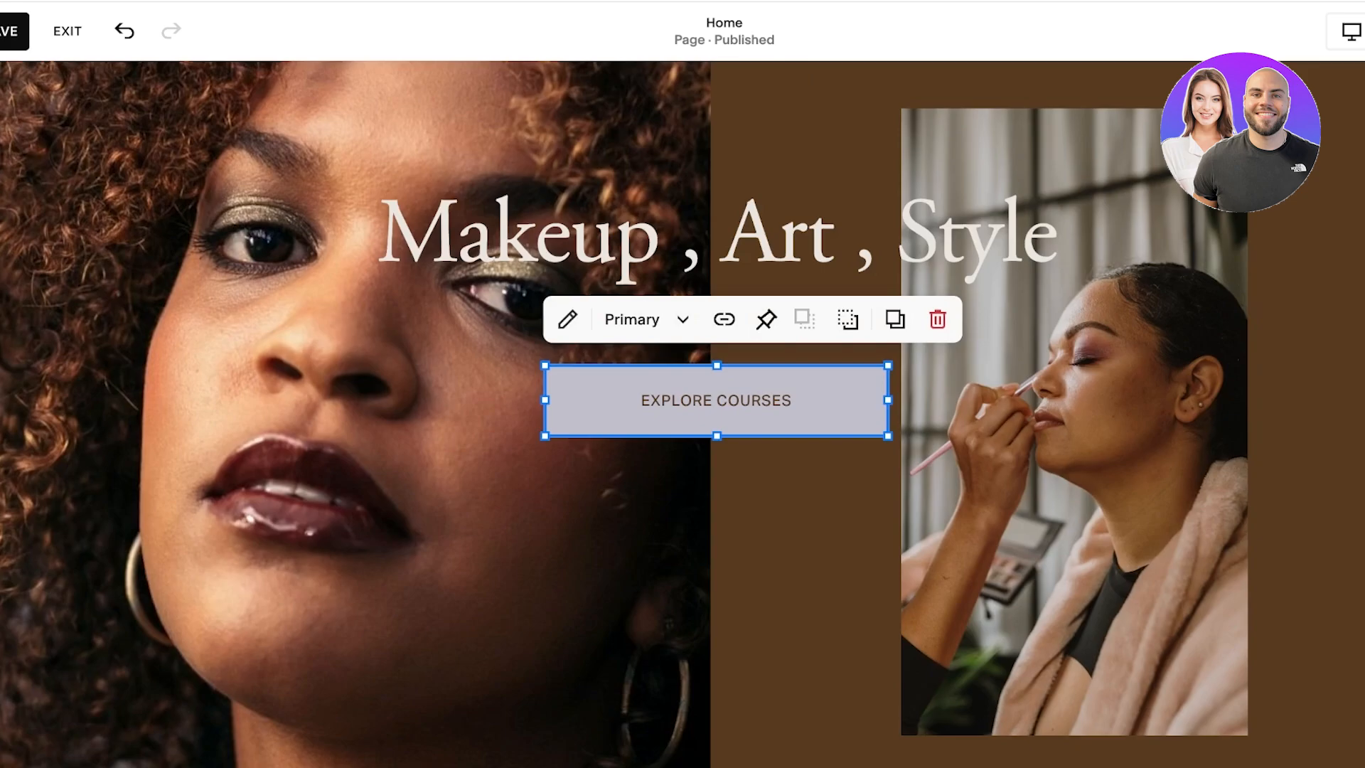
left_click(647, 320)
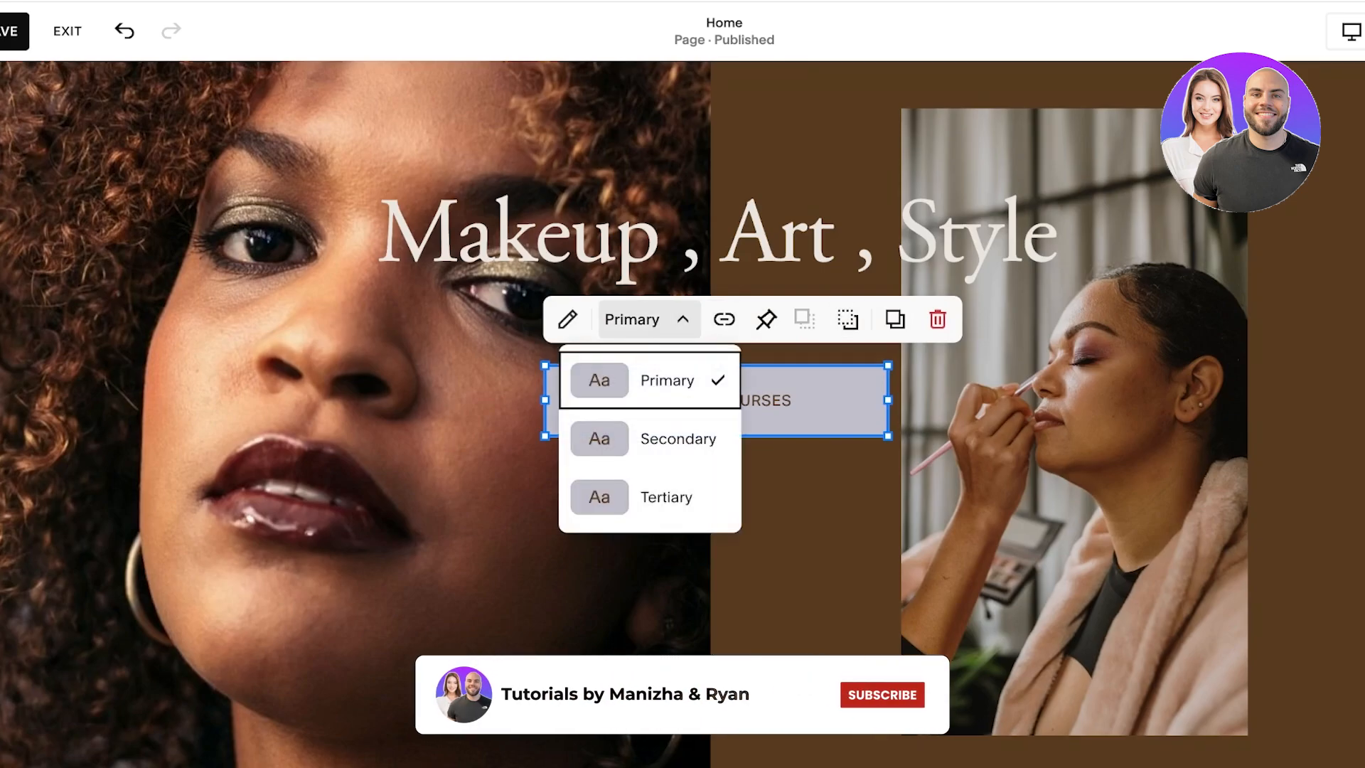
left_click(806, 511)
Step: Change the Explore Courses button's link to the Gallery page, /gallery
left_click(716, 400)
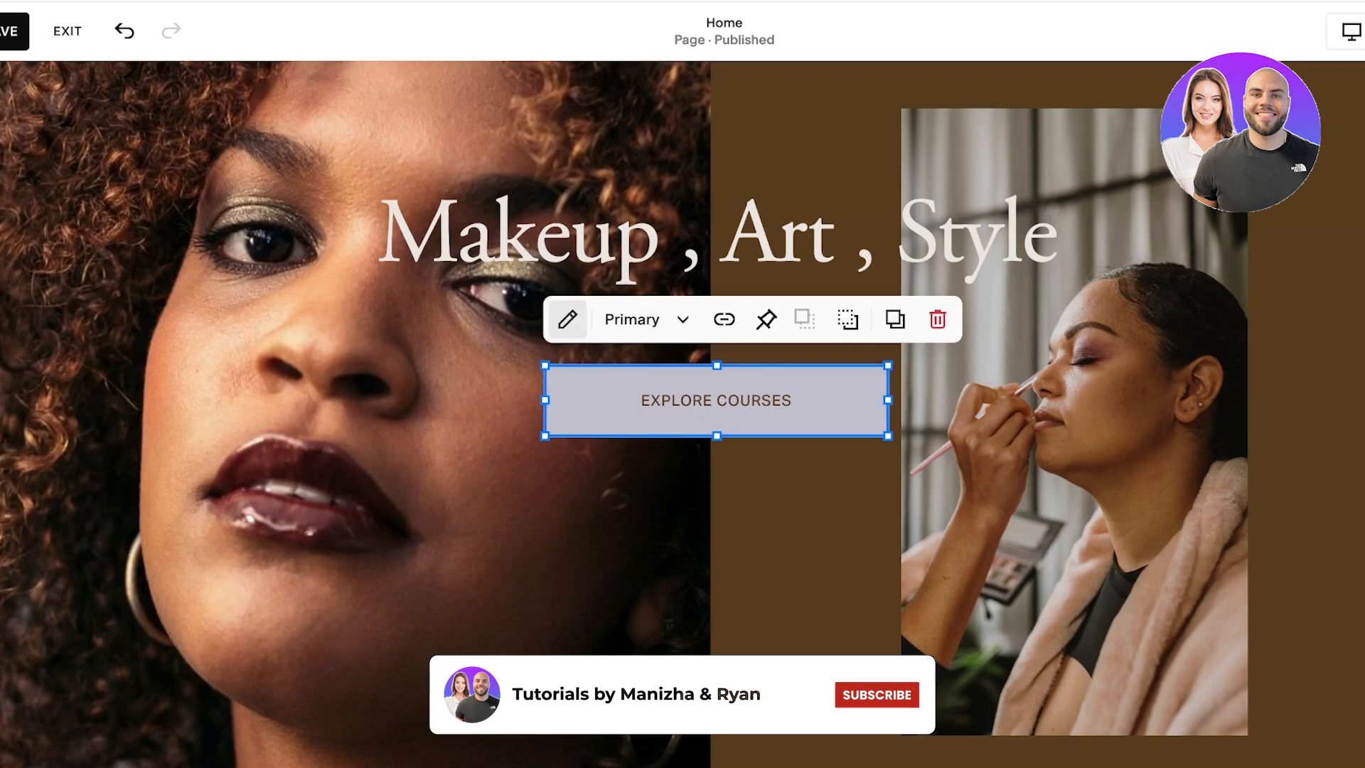
left_click(568, 319)
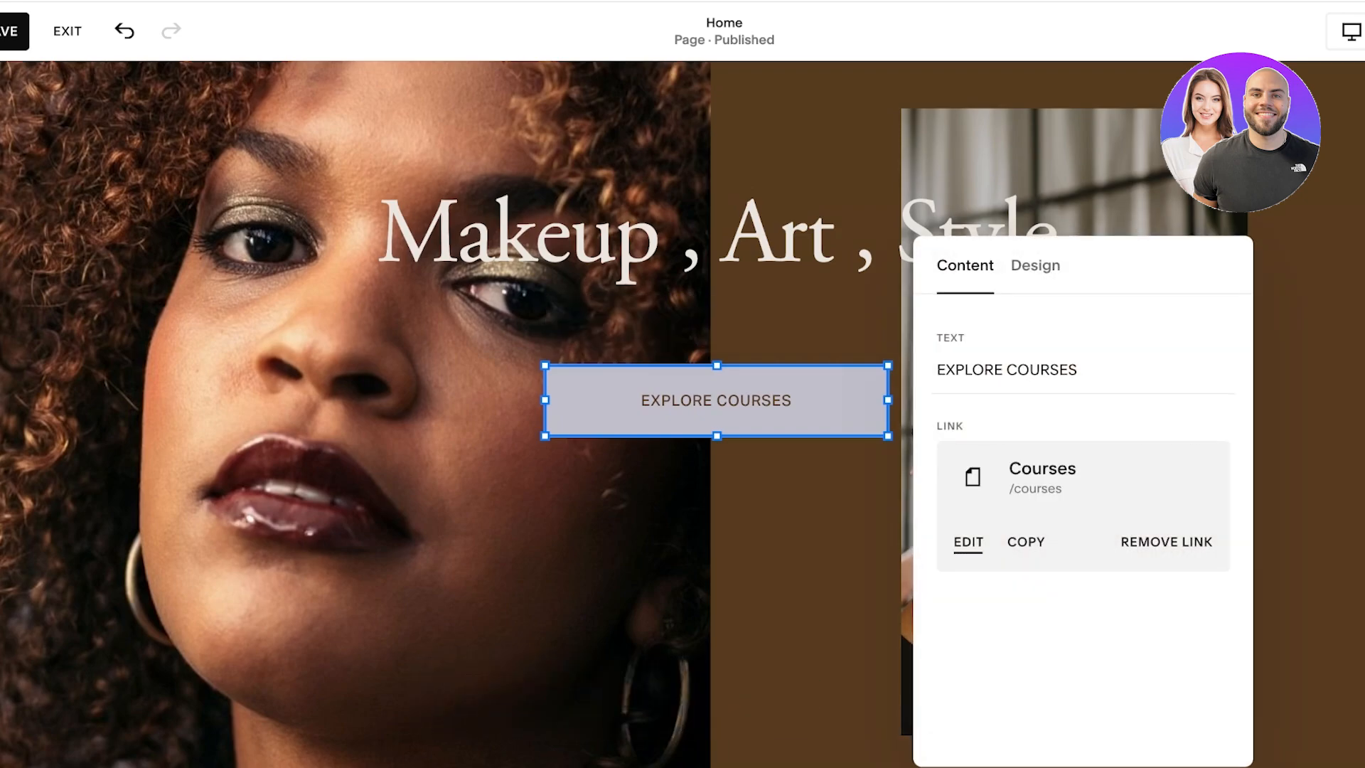
left_click(968, 542)
left_click(683, 506)
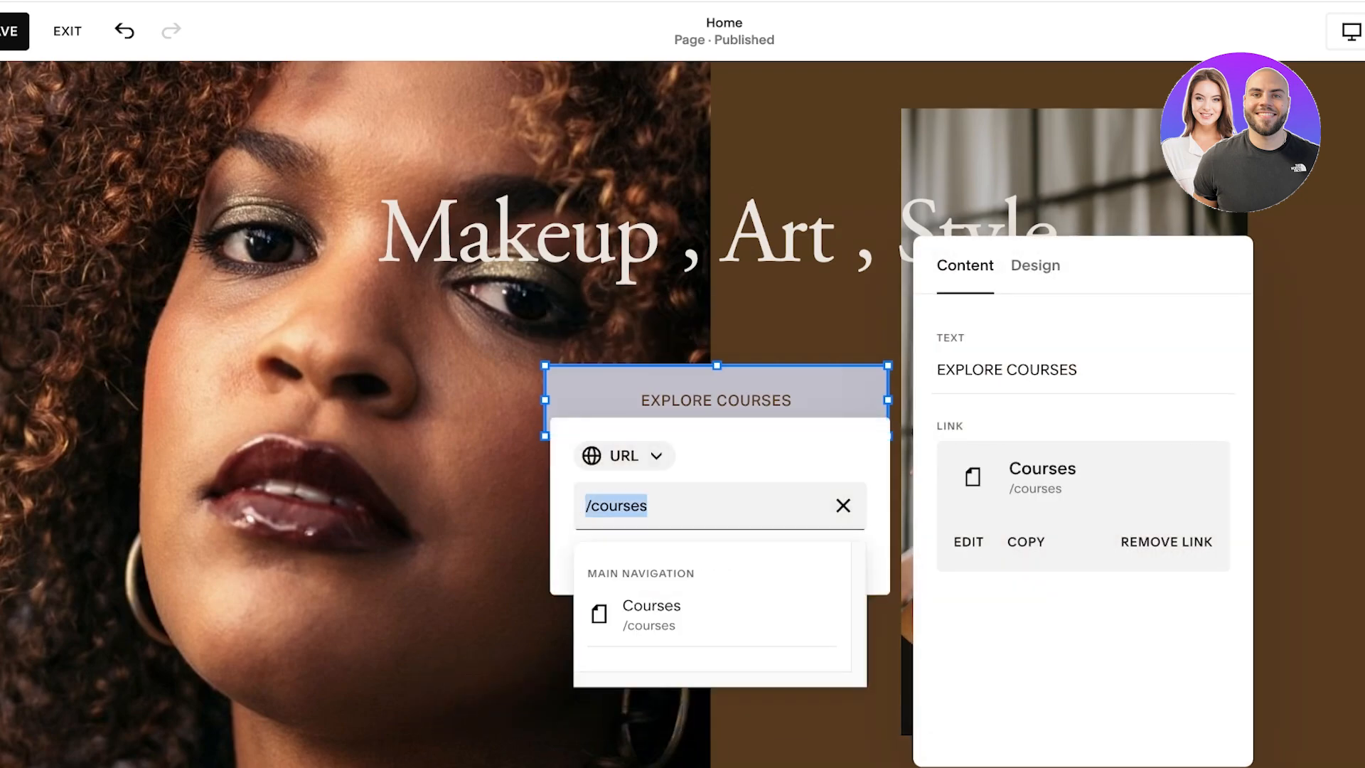
key("BackSpace")
type("/")
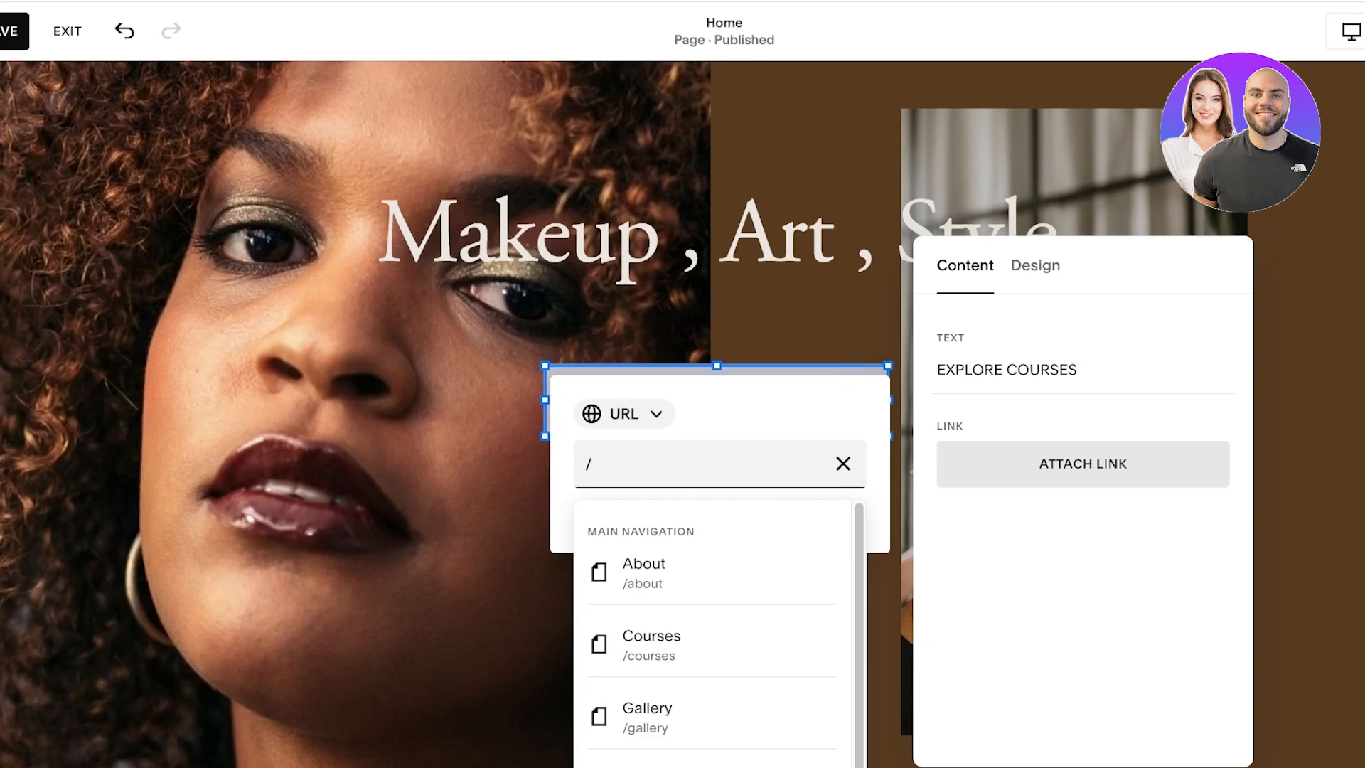
key("Down")
key("Down")
key("Down")
key("Down")
key("Up")
key("Return")
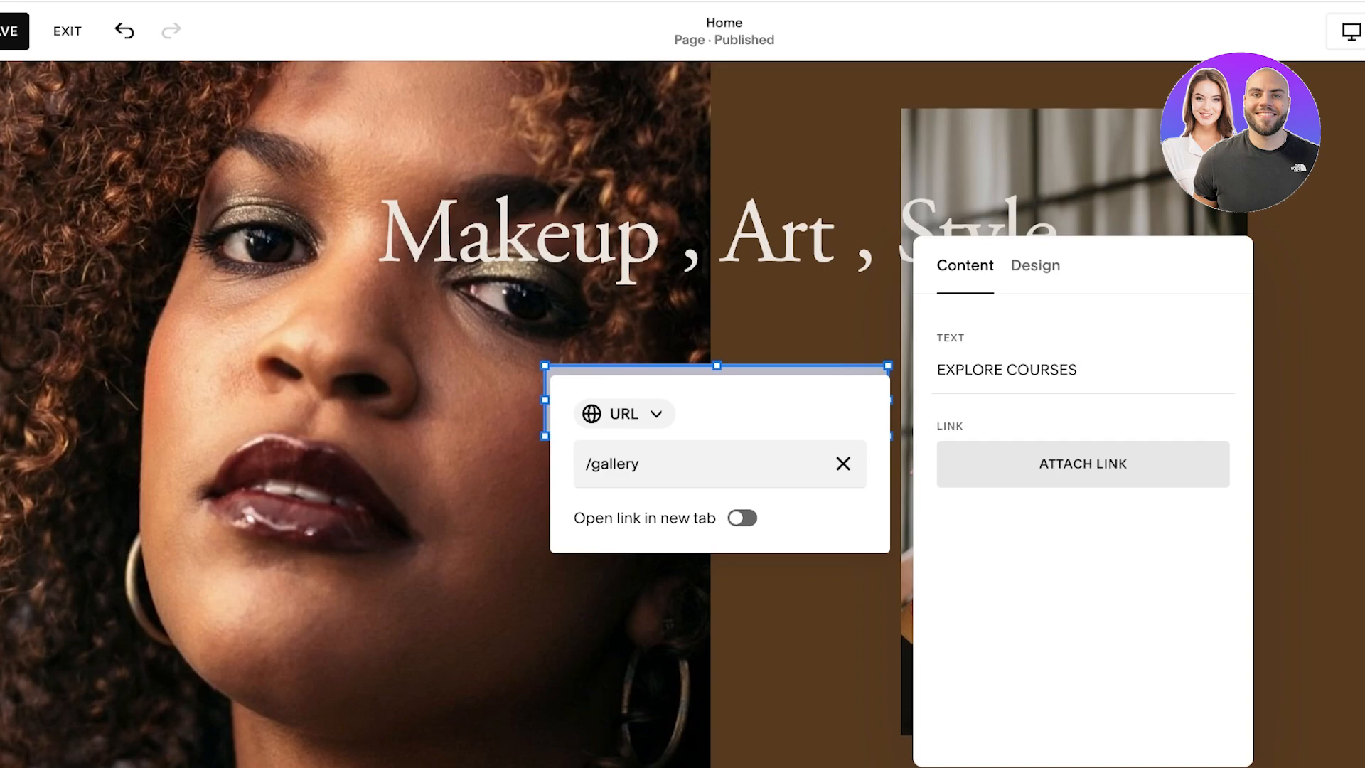
Step: Replace the button's text with "View More" and close its editor
left_click(1042, 369)
left_click(1042, 370)
double_click(1041, 370)
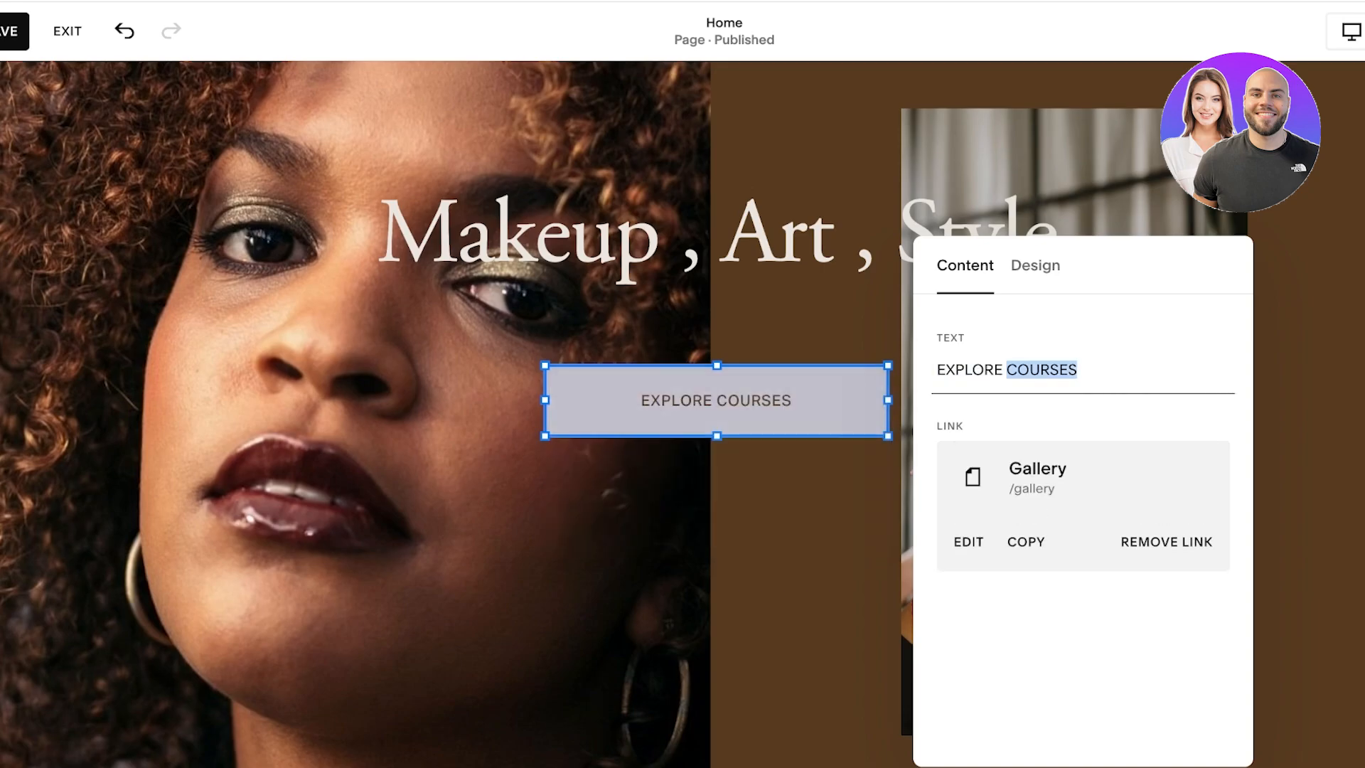
triple_click(1042, 370)
key("BackSpace")
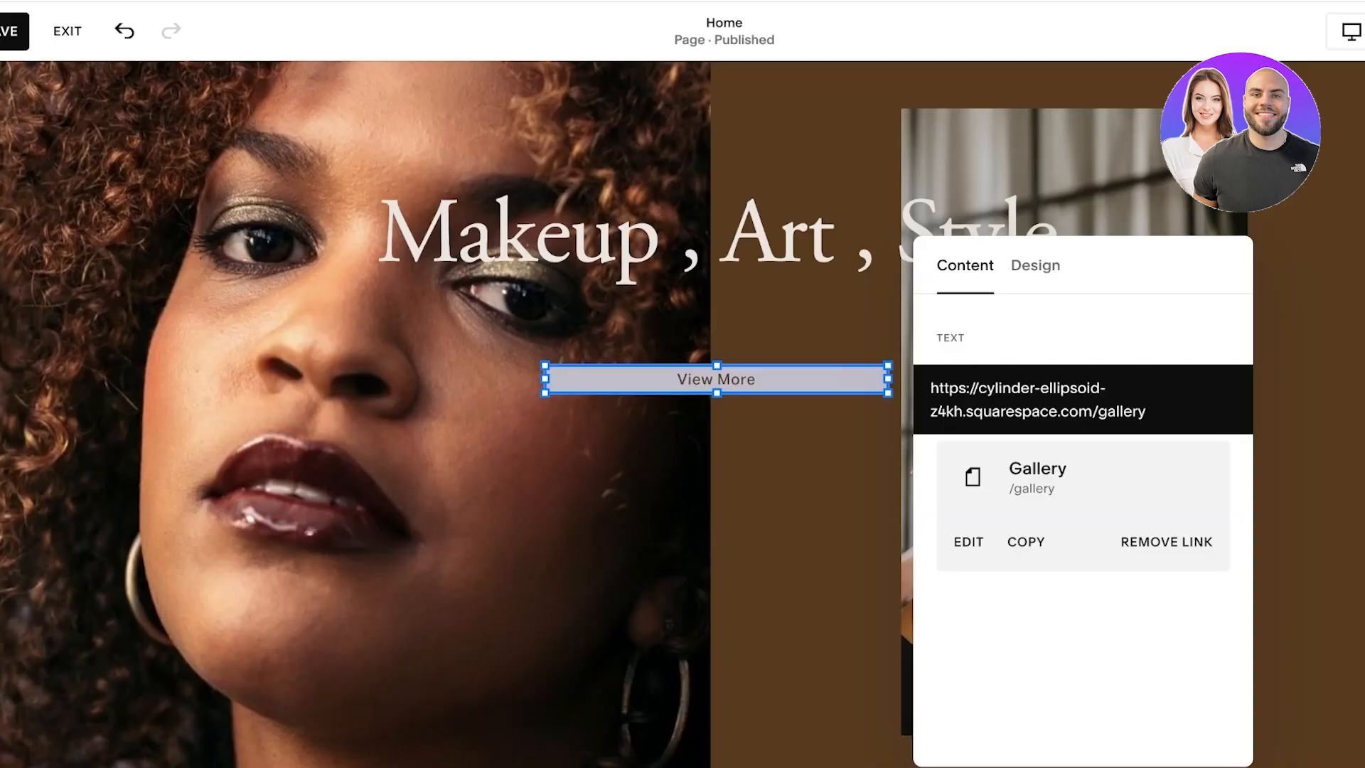
left_click(804, 470)
scroll(1017, 349, "up", 3)
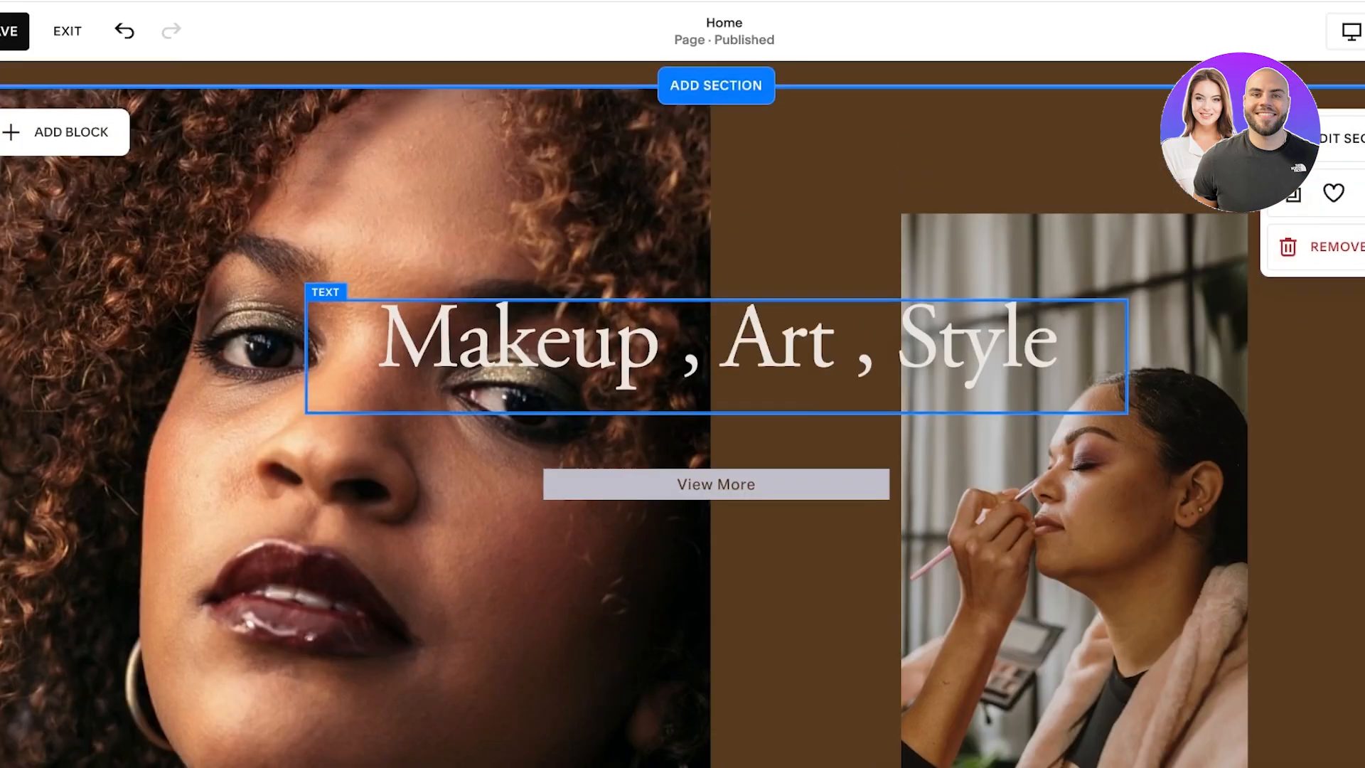
left_click(1017, 348)
left_click(807, 320)
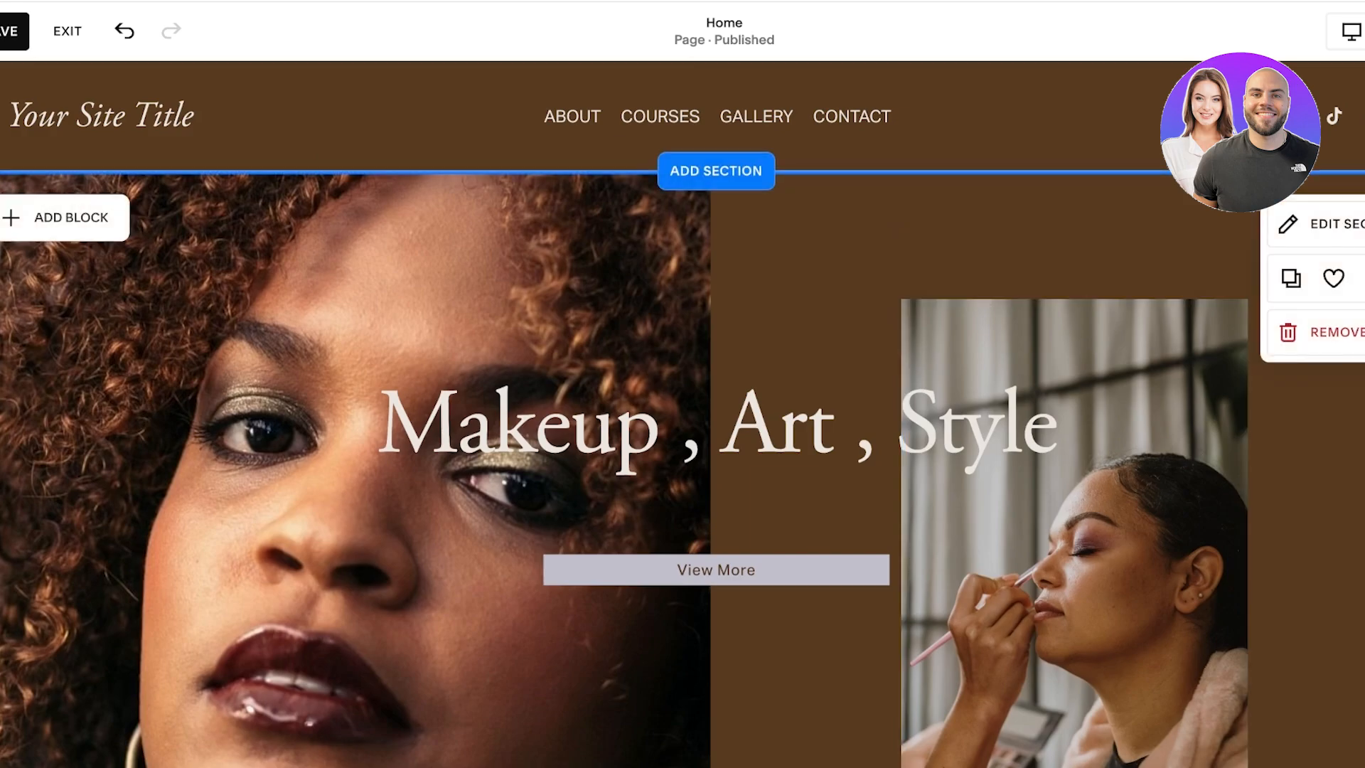
Step: Delete the large portrait image and the smaller make-up application image from the home page's first section
scroll(604, 398, "down", 4)
left_click(605, 399)
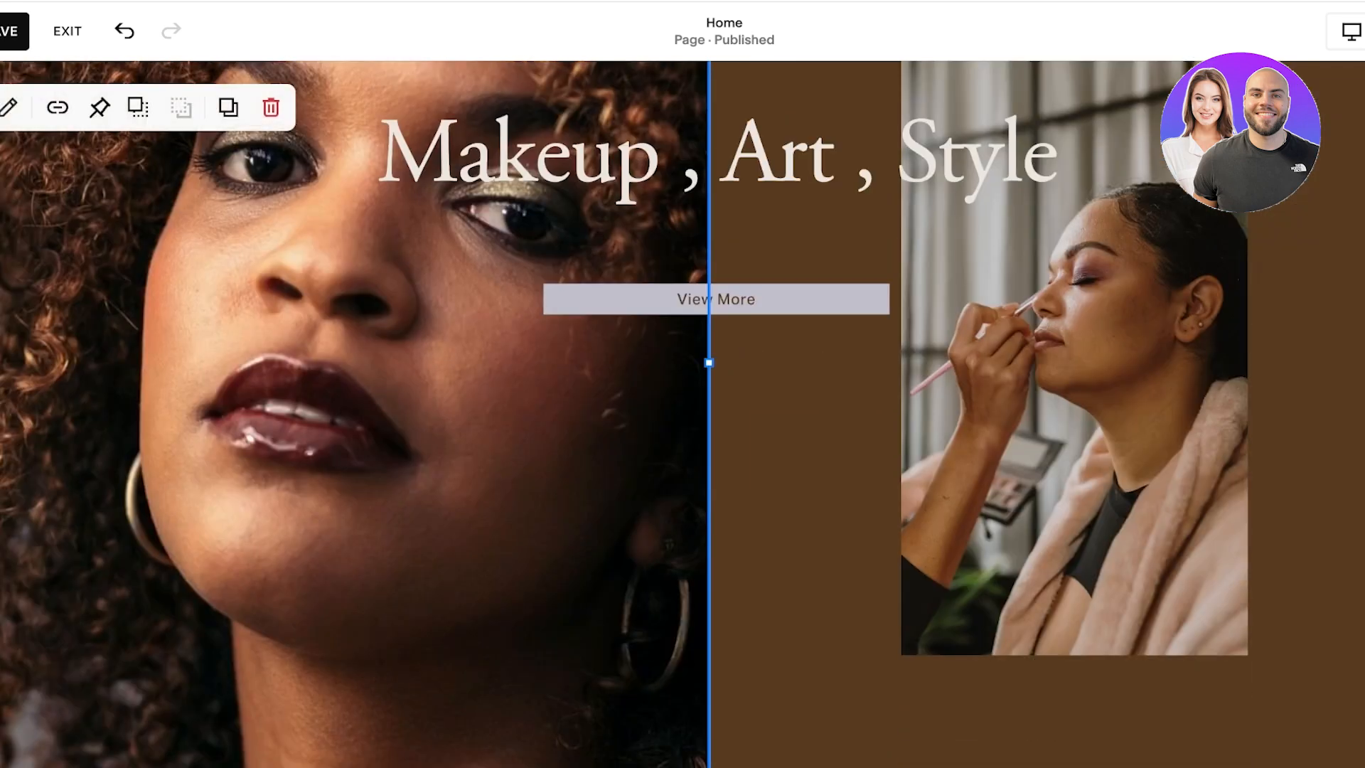
scroll(604, 399, "up", 3)
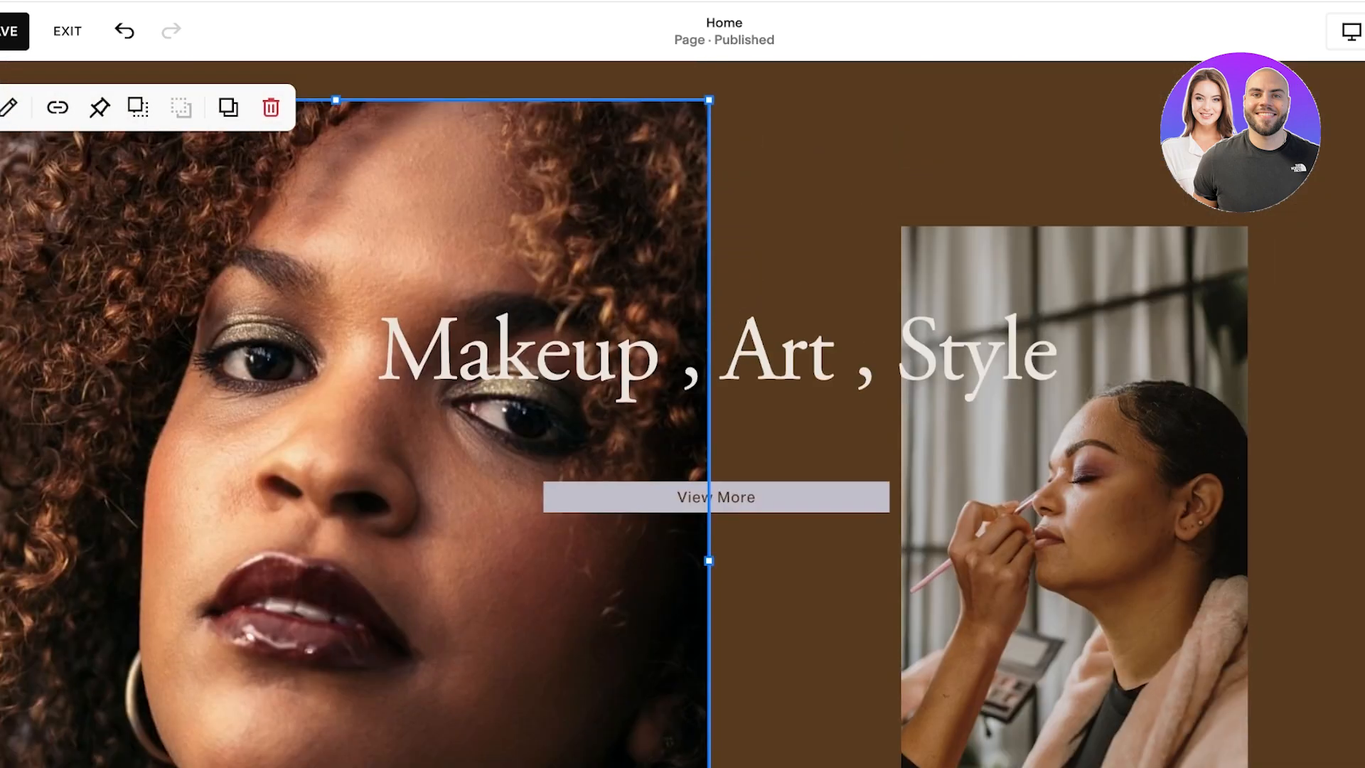
key("Delete")
left_click(1074, 598)
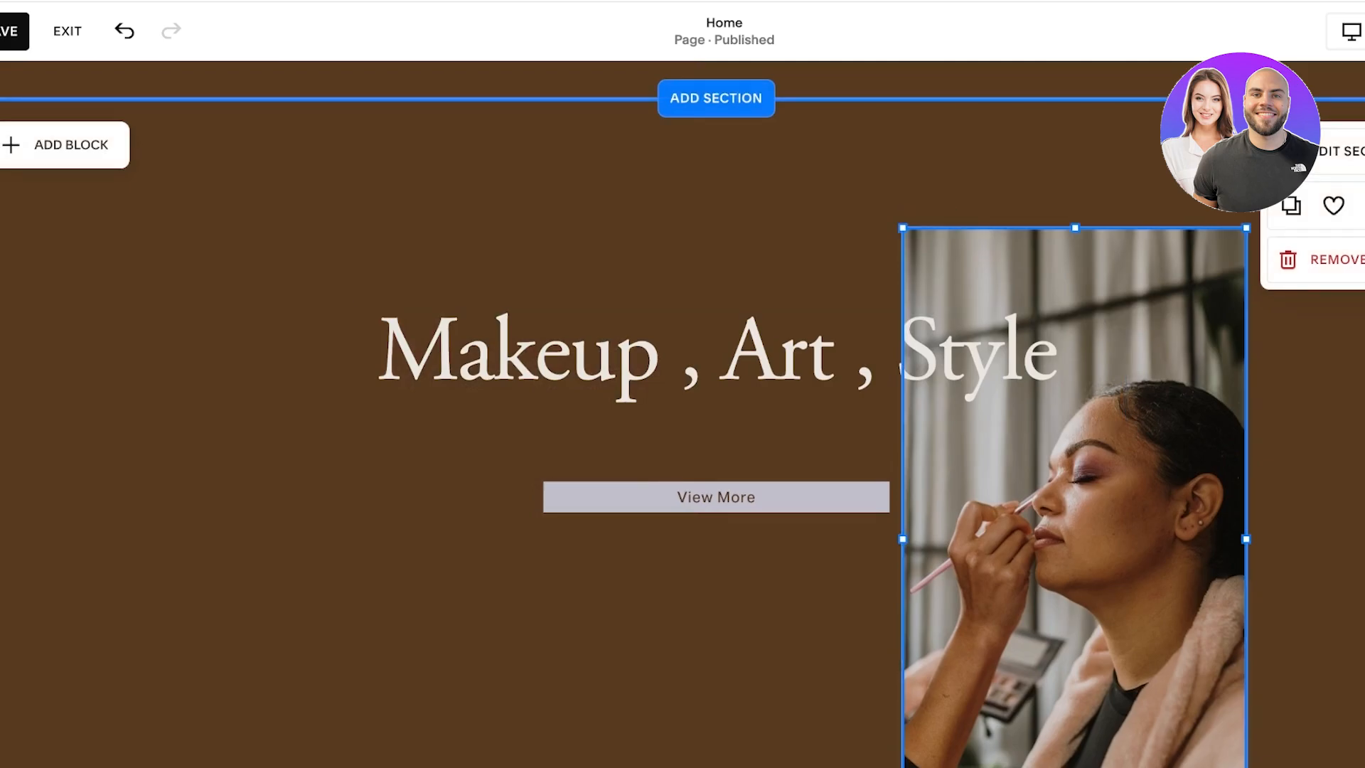
key("Delete")
scroll(1074, 597, "up", 1)
scroll(1074, 604, "up", 1)
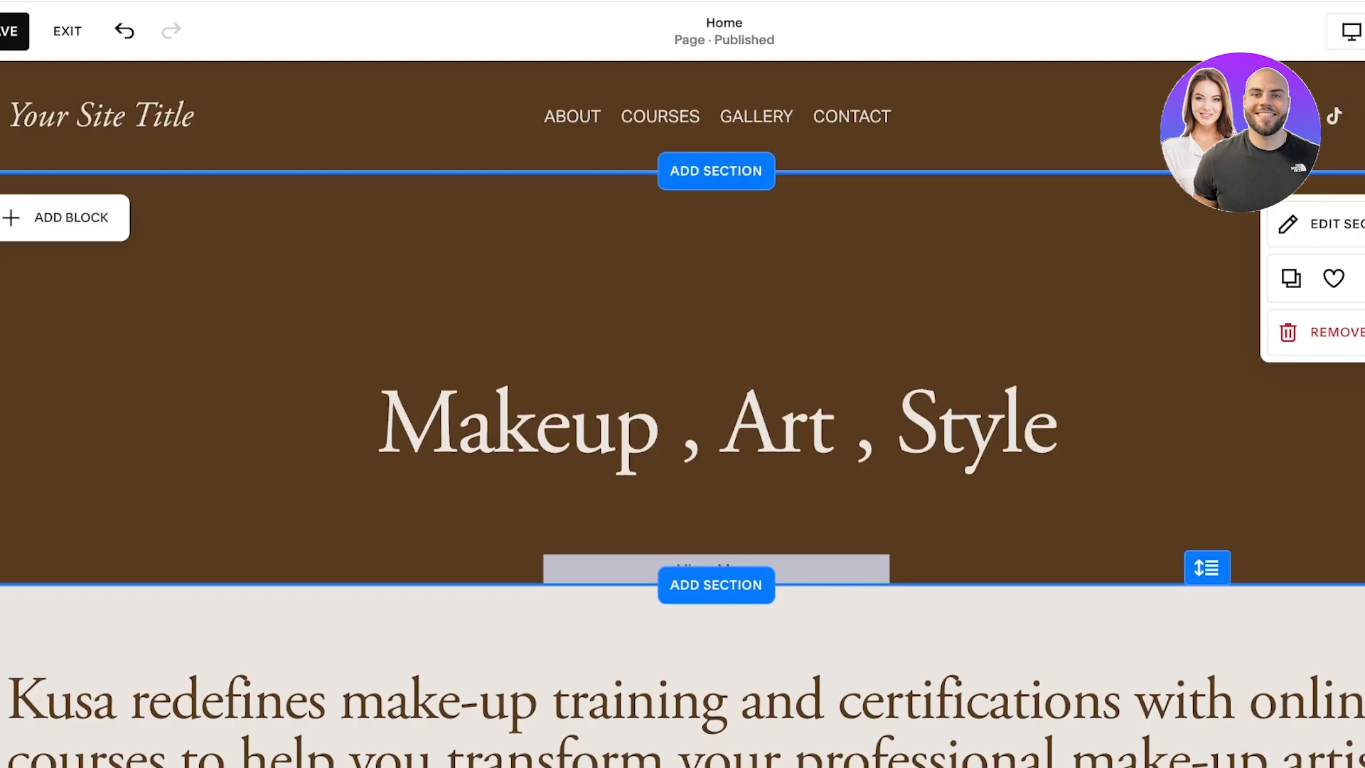
Step: Add an image block to the first section and enlarge it into a nearly square placeholder covering the start of the heading
left_click(64, 218)
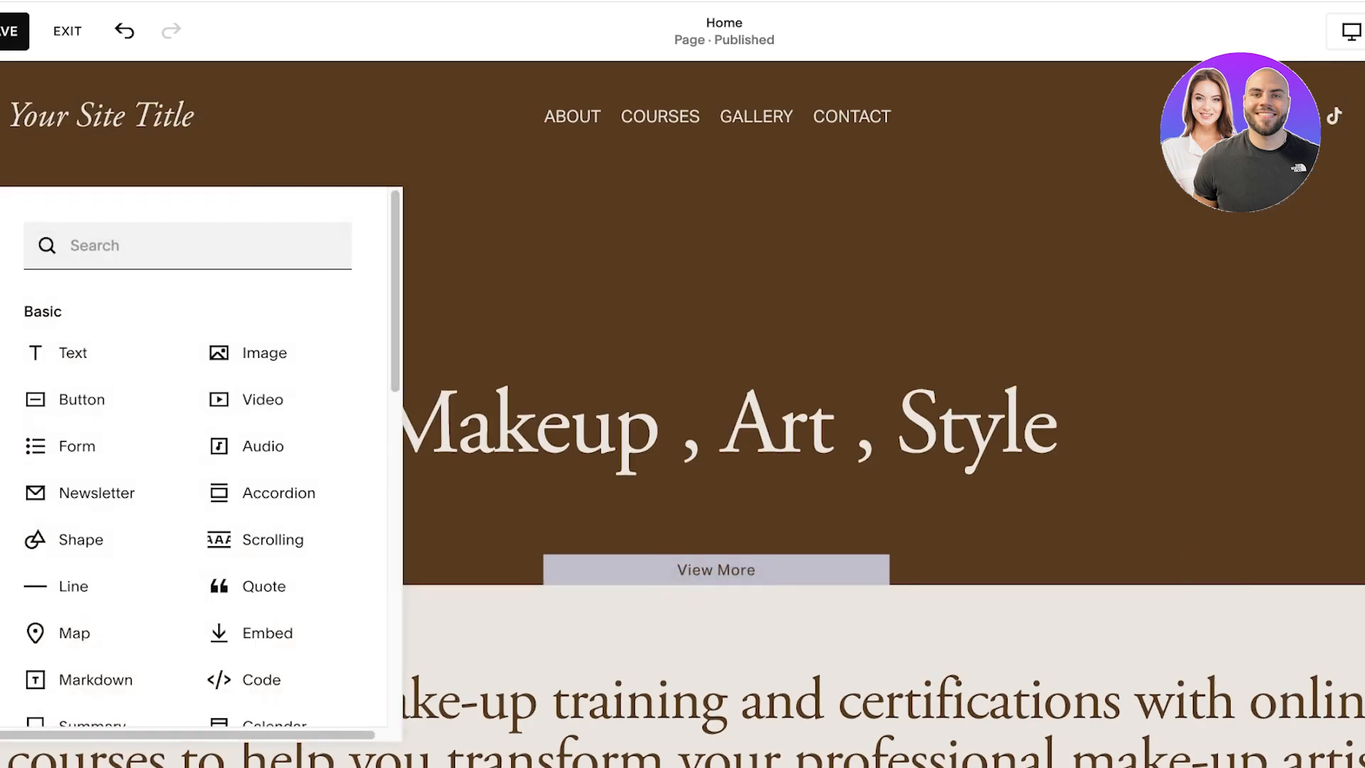
left_click(568, 284)
left_click(64, 216)
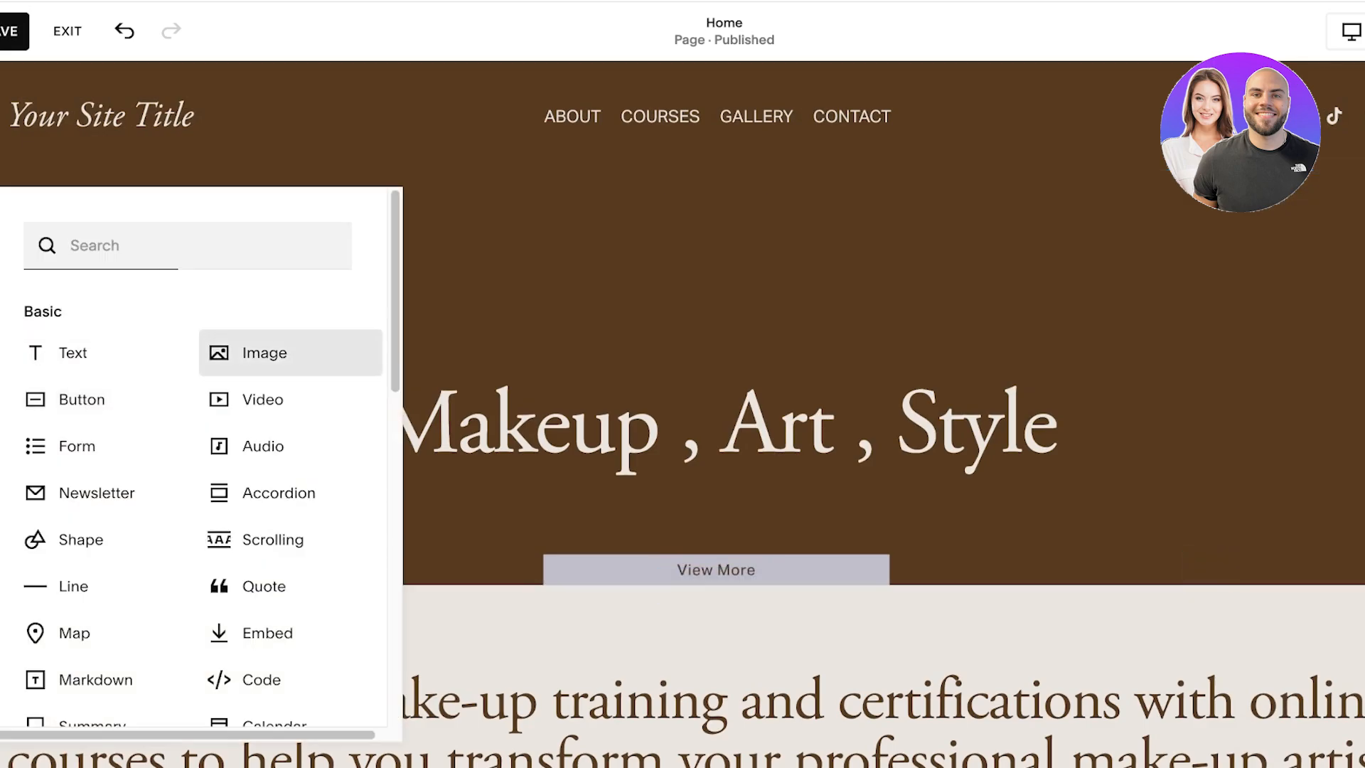
left_click(245, 352)
left_click_drag(179, 235, 305, 238)
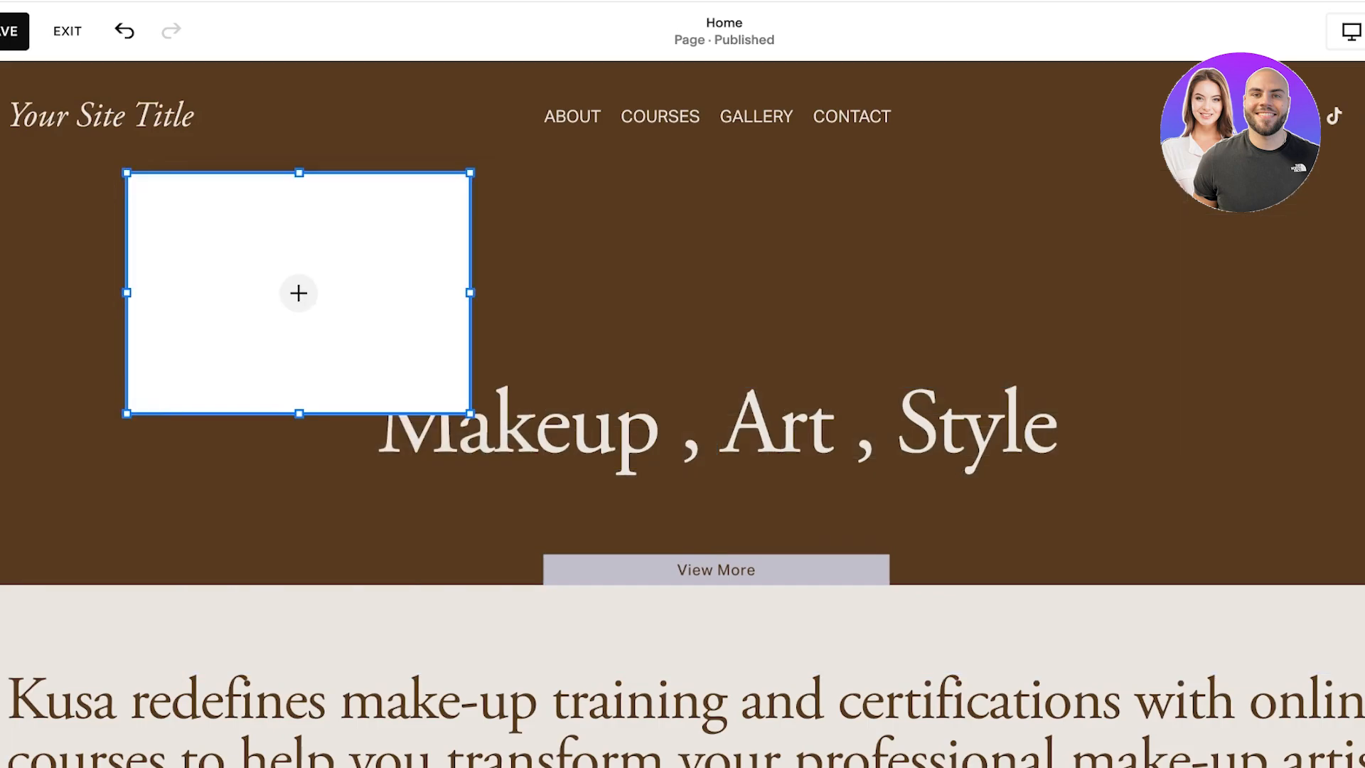
left_click_drag(470, 413, 650, 712)
left_click_drag(497, 541, 486, 539)
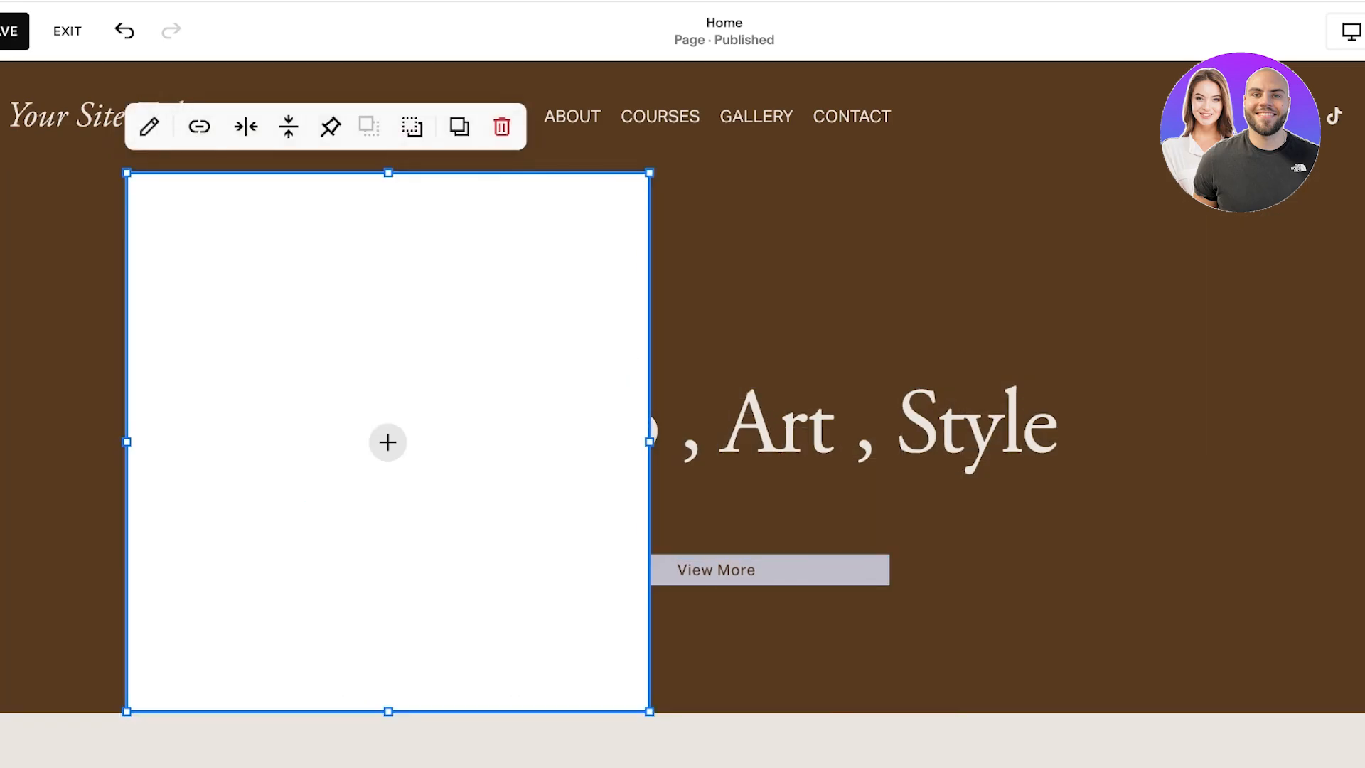
Step: Fill the image placeholder with the photo of the woman holding an eyeshadow palette and narrow the block to fit the picture
left_click(388, 443)
left_click(321, 436)
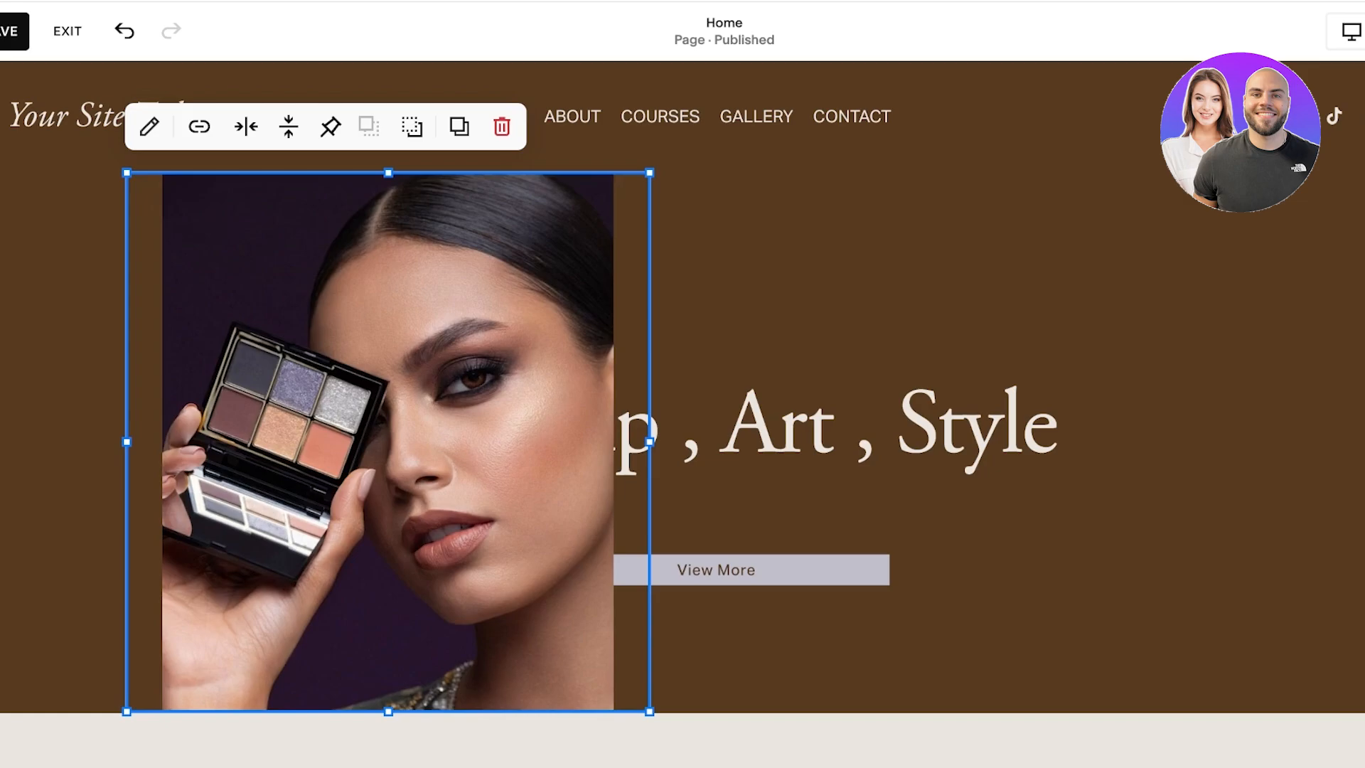
left_click_drag(649, 441, 587, 442)
mouse_move(358, 442)
left_mouse_down()
mouse_move(265, 442)
mouse_move(349, 442)
left_mouse_up()
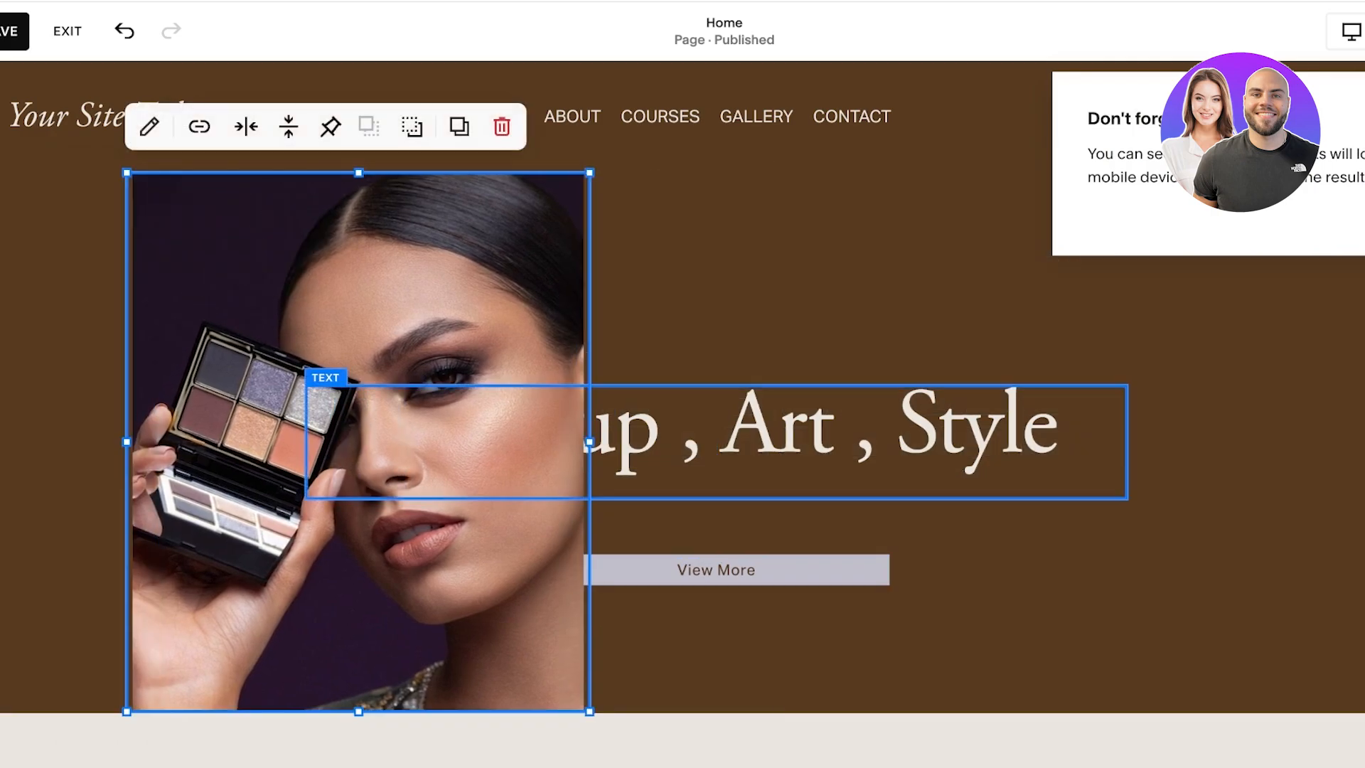
Step: Send the woman's photo backward so it sits behind the "Makeup , Art , Style" heading and View More button
double_click(691, 437)
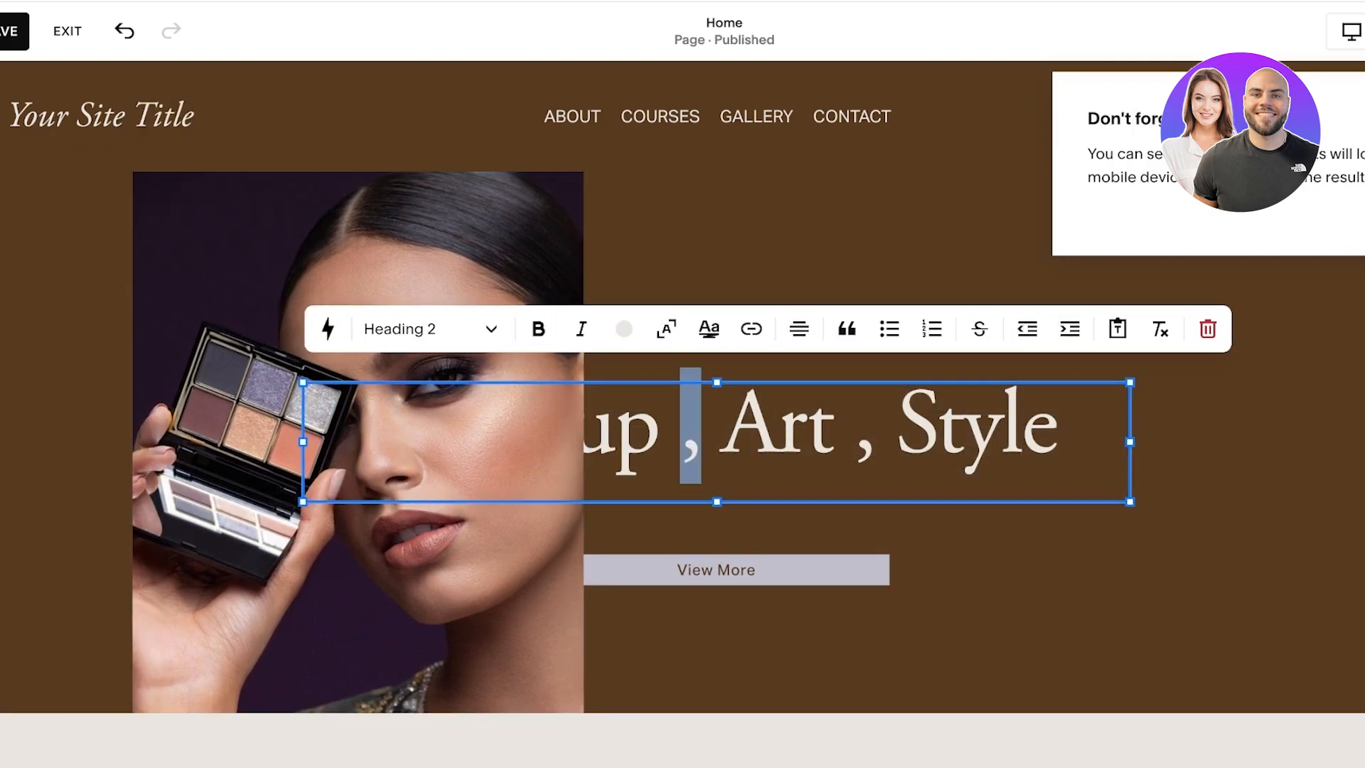
left_click(806, 435)
left_click(441, 470)
left_click(441, 469)
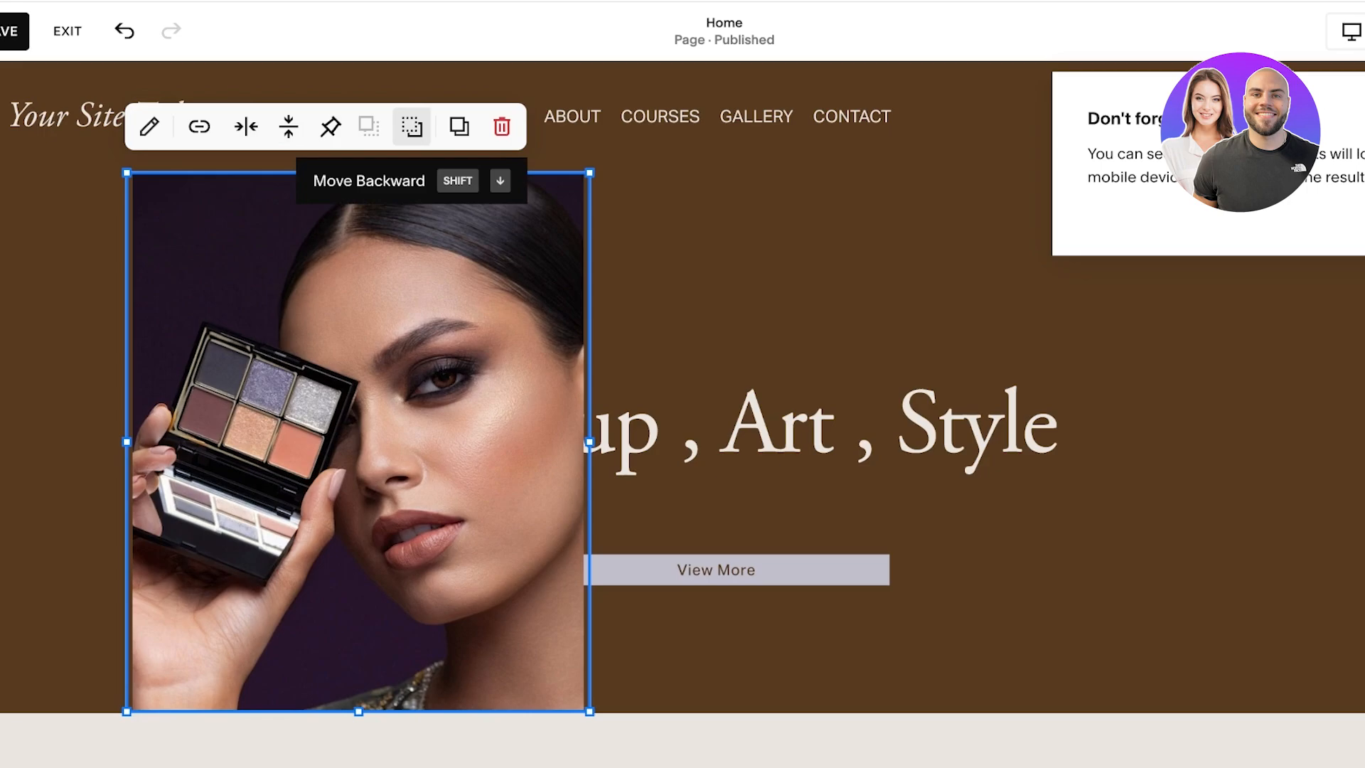
left_click(411, 126)
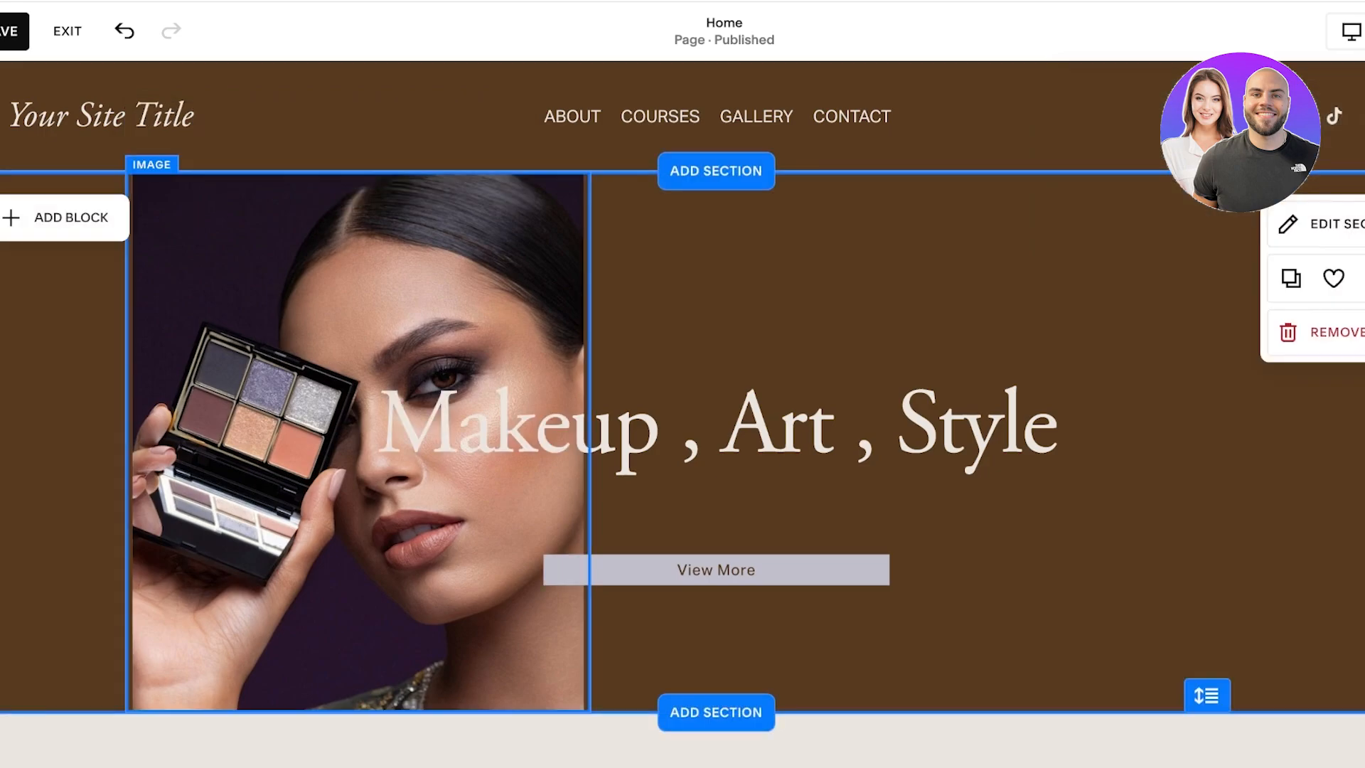
Step: Look through the block types available for the home page's first section
left_click(66, 218)
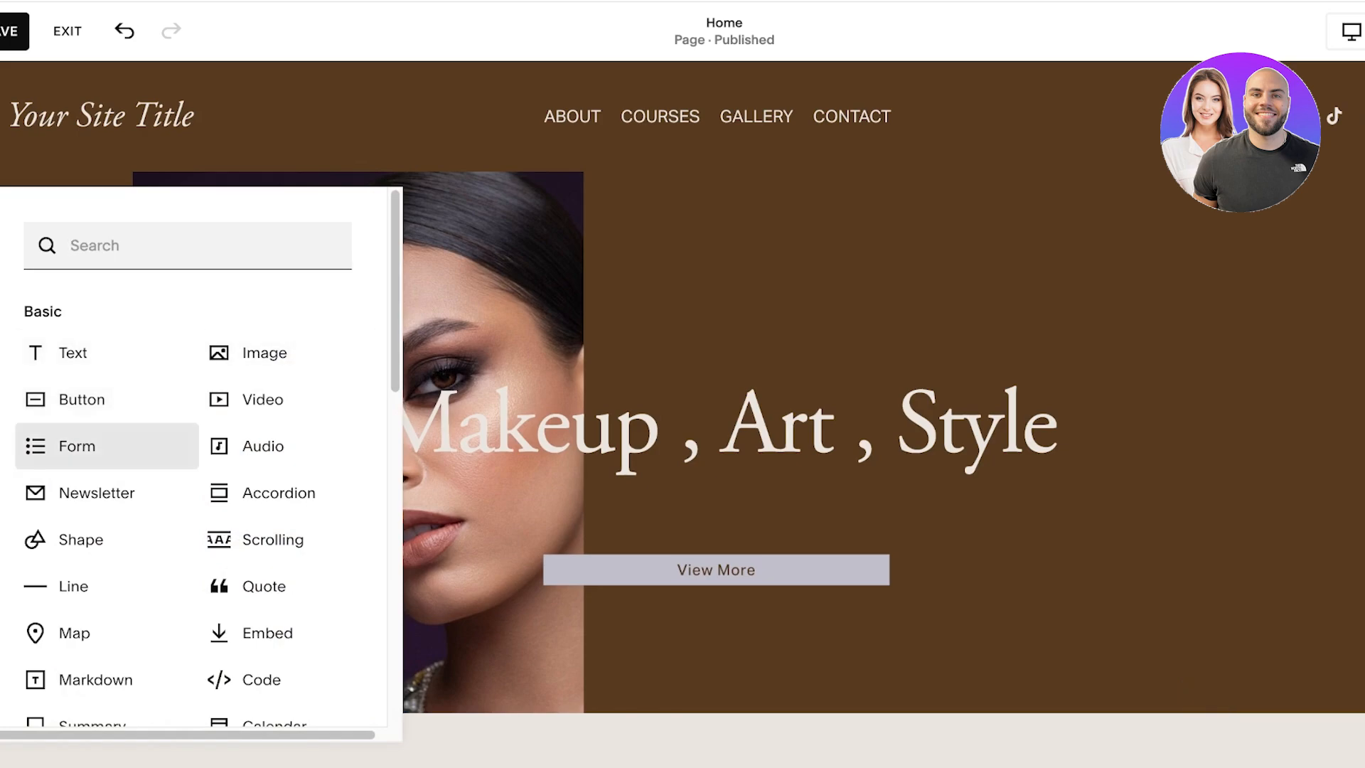
scroll(199, 462, "down", 8)
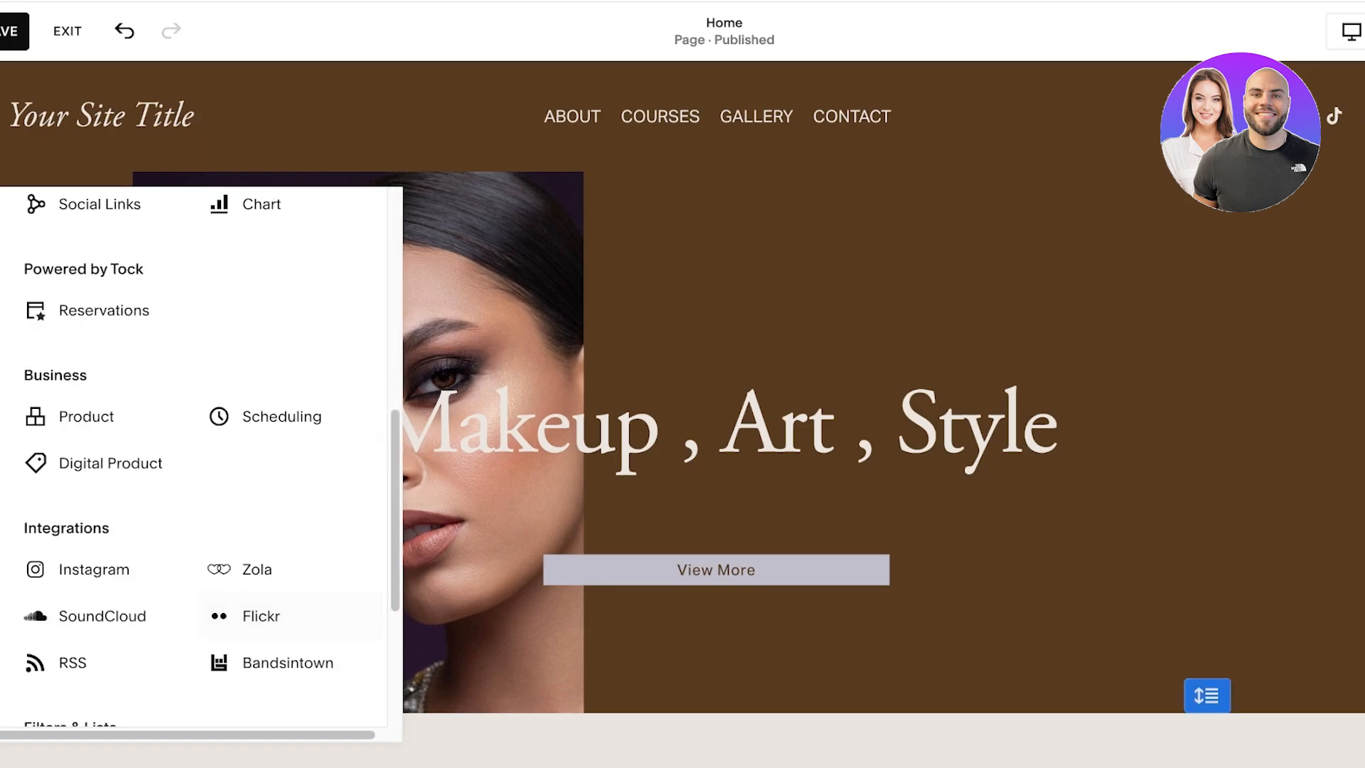
scroll(712, 497, "down", 7)
Step: Open the Kusa introduction text below the first section for editing, leave its wording as is, and save the page
left_click(242, 391)
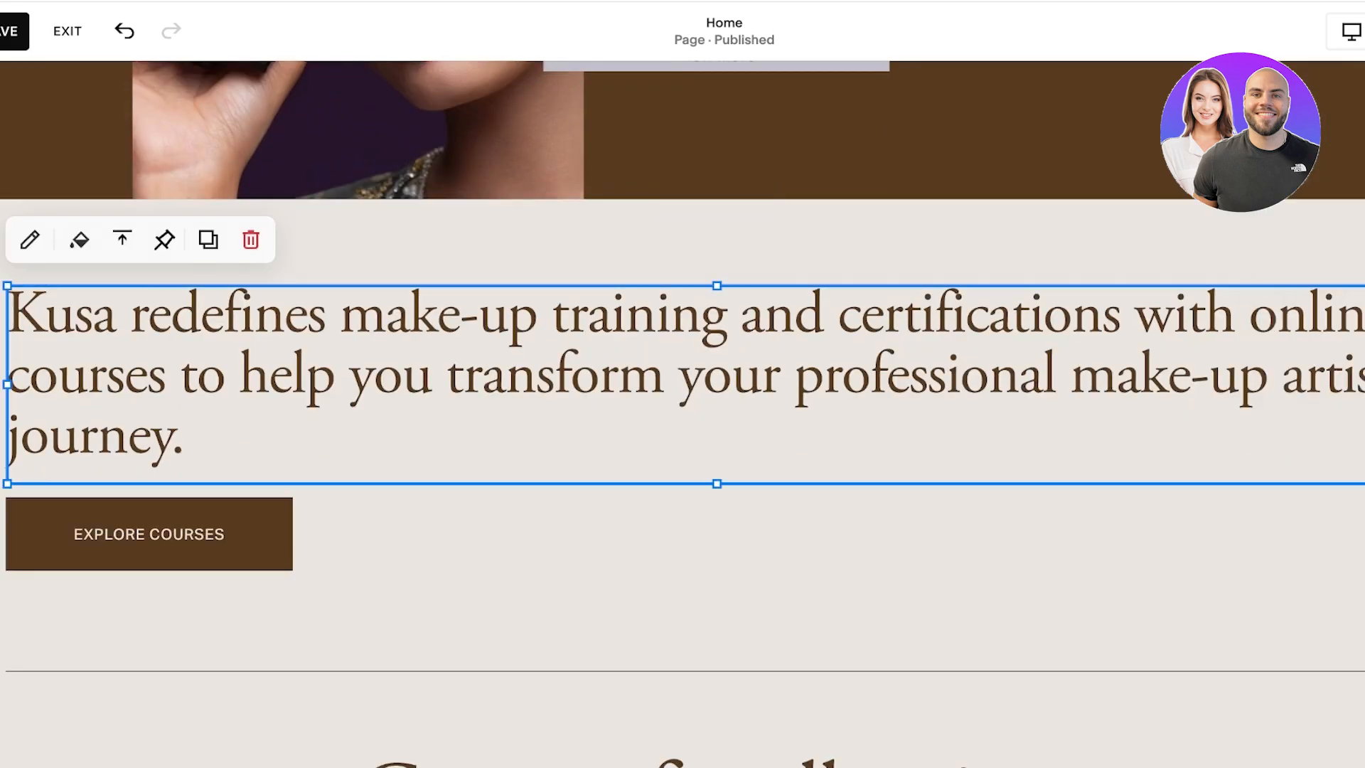
left_click(29, 240)
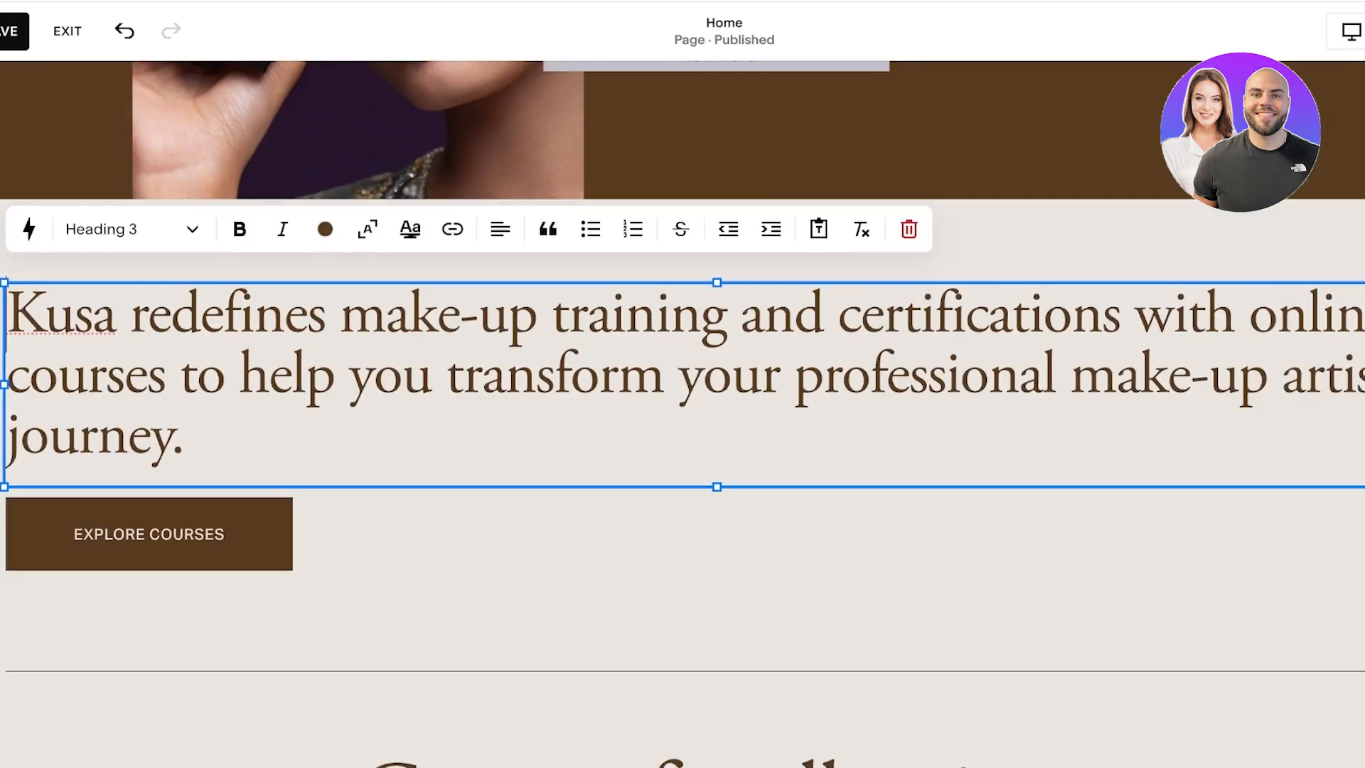
scroll(682, 427, "down", 8)
scroll(682, 427, "up", 15)
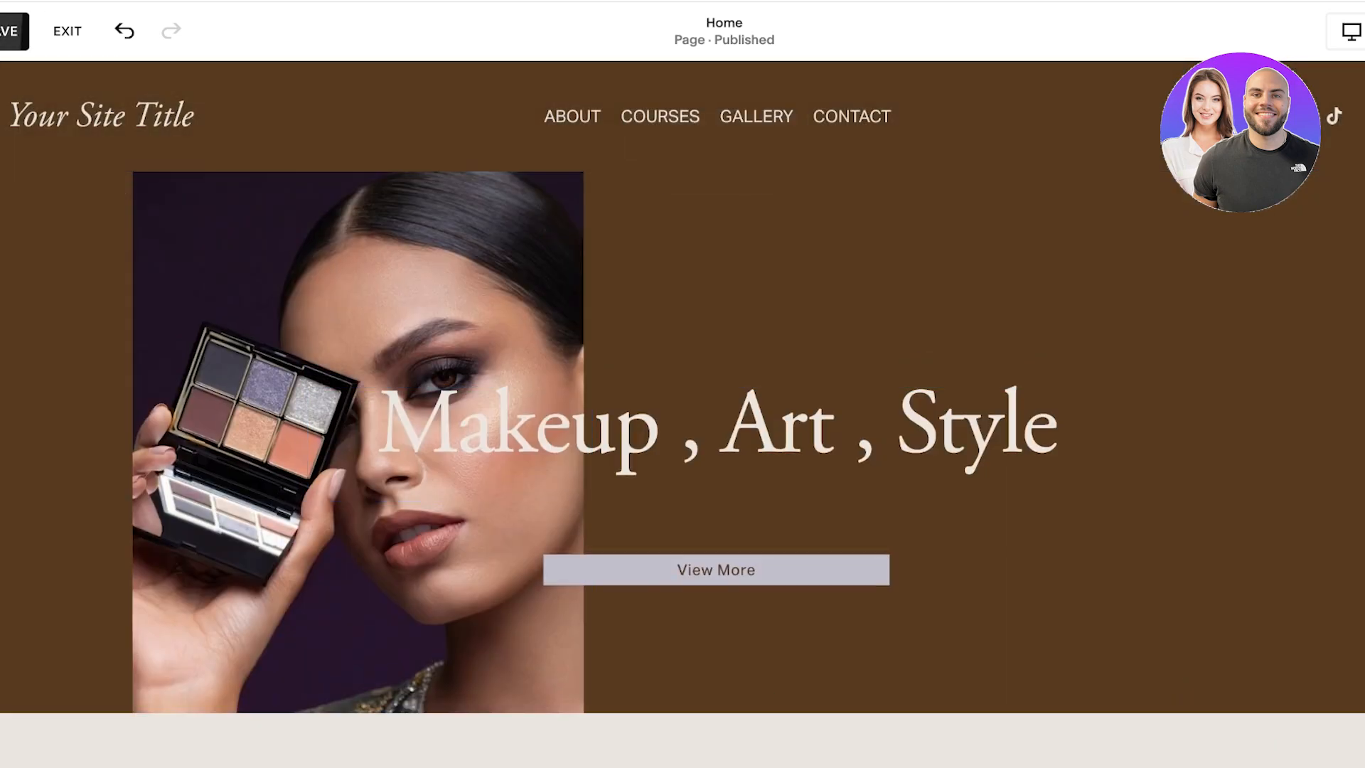
left_click(15, 30)
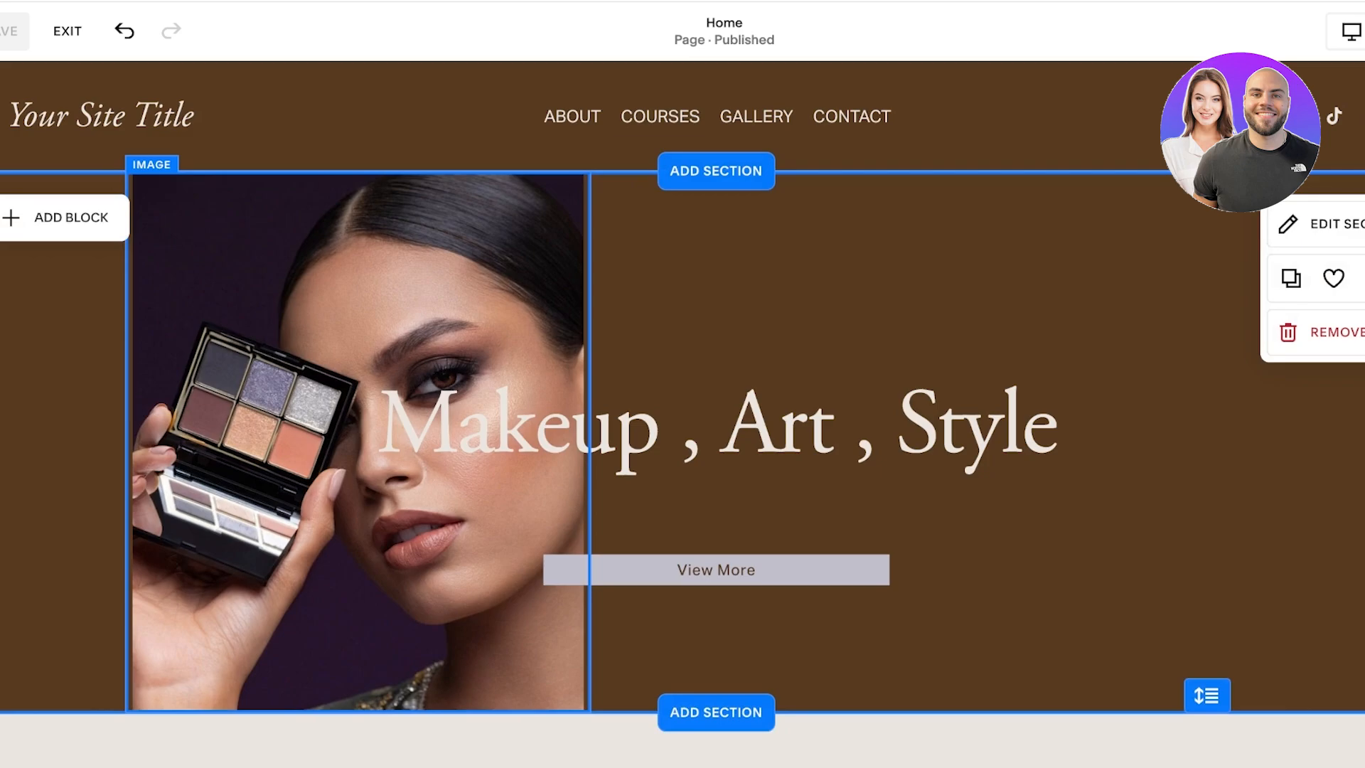
Step: Remove the home page section containing the Kusa introduction text and the Explore Courses button
scroll(682, 398, "down", 6)
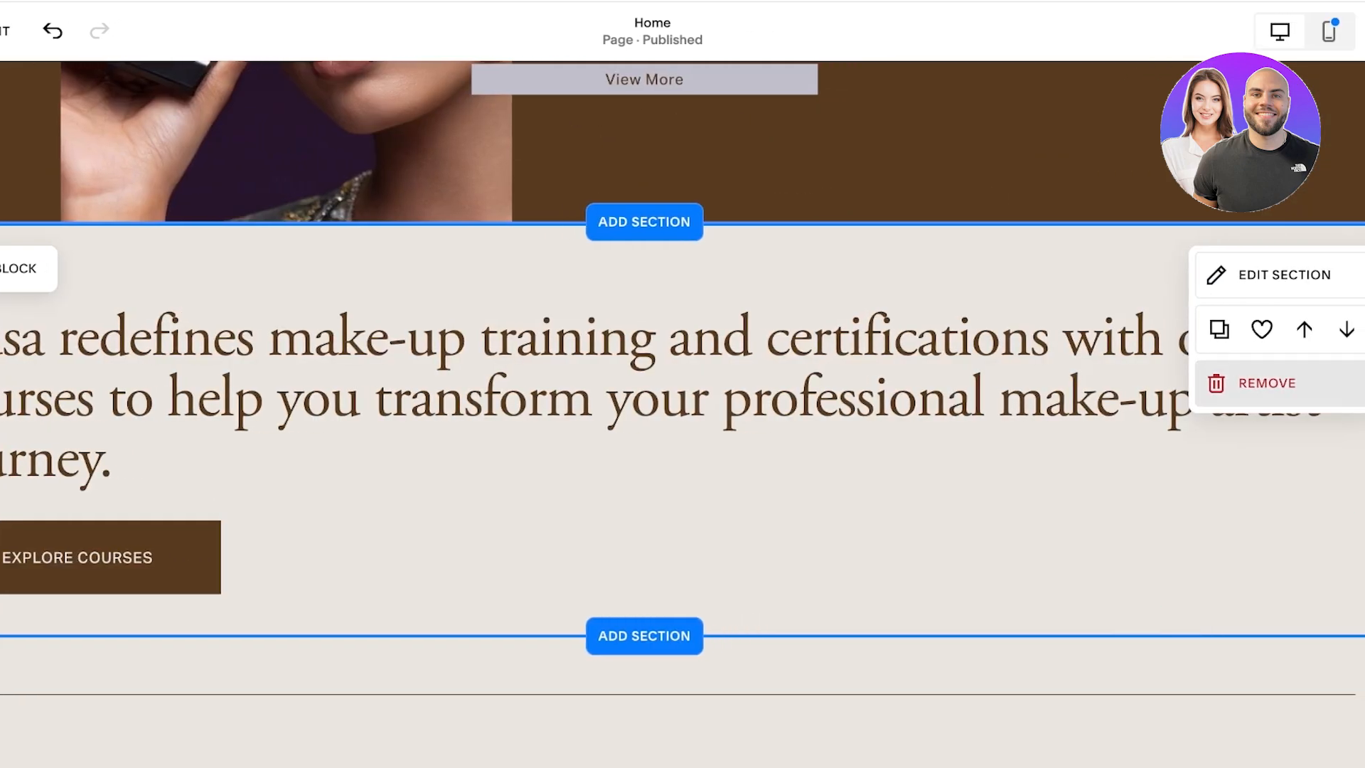
left_click(1267, 383)
left_click(770, 443)
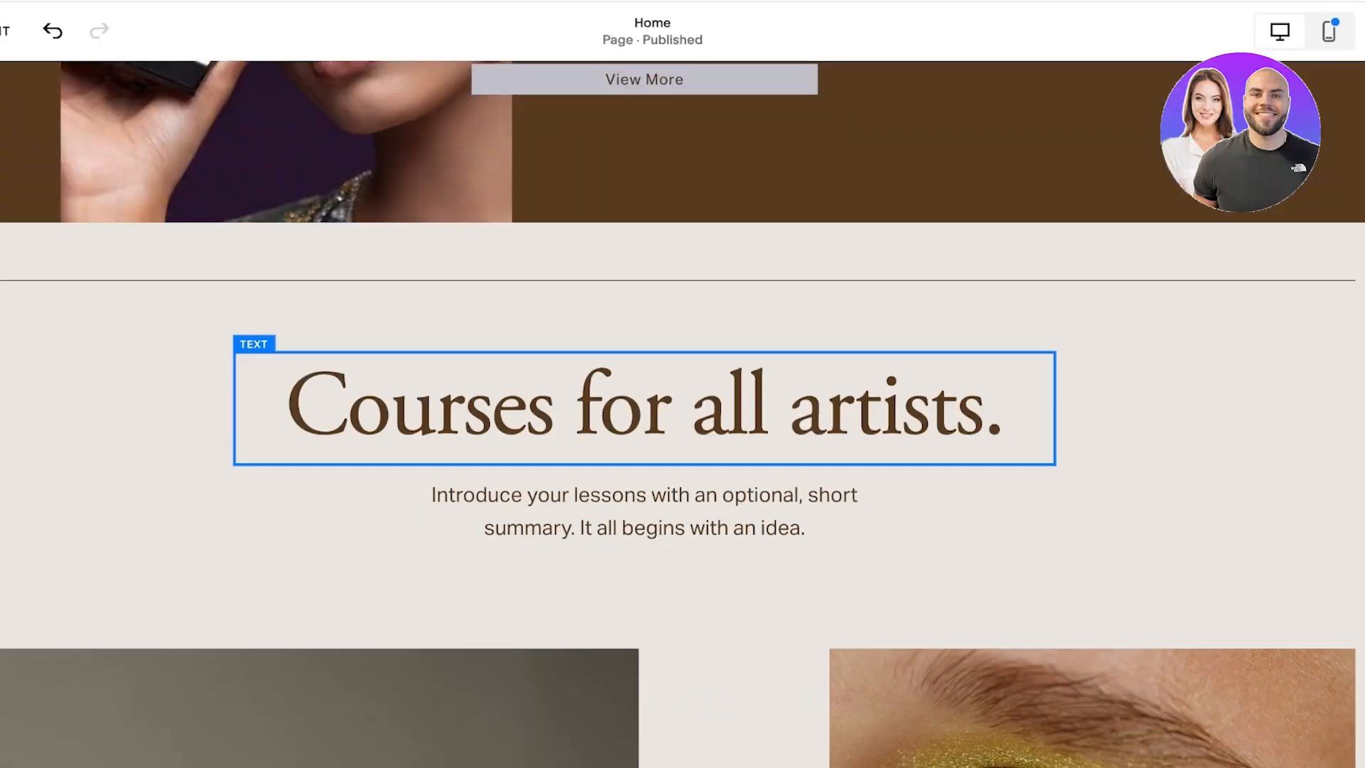
Step: Check the rest of the home page, save the changes and exit page editing
scroll(1201, 405, "down", 20)
scroll(683, 398, "up", 20)
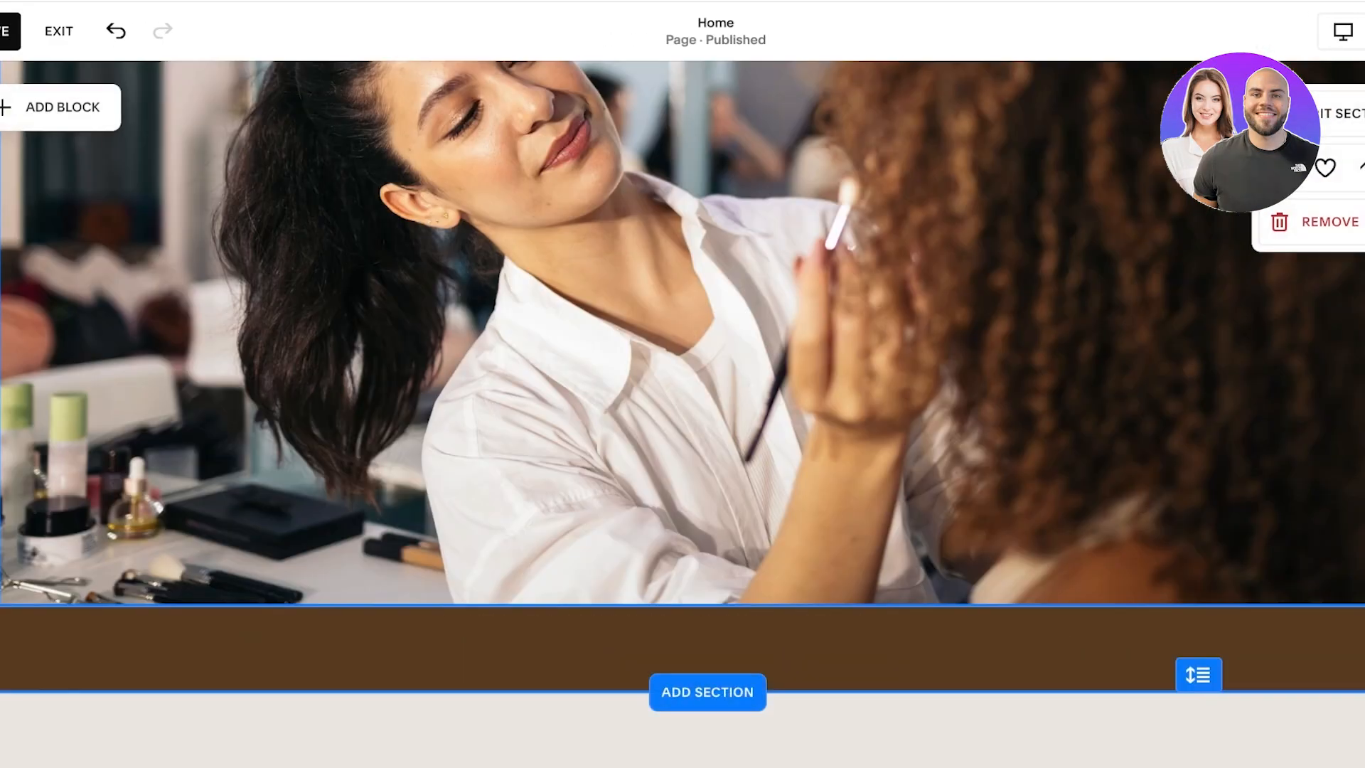
scroll(640, 398, "down", 9)
left_click(6, 31)
scroll(682, 398, "up", 10)
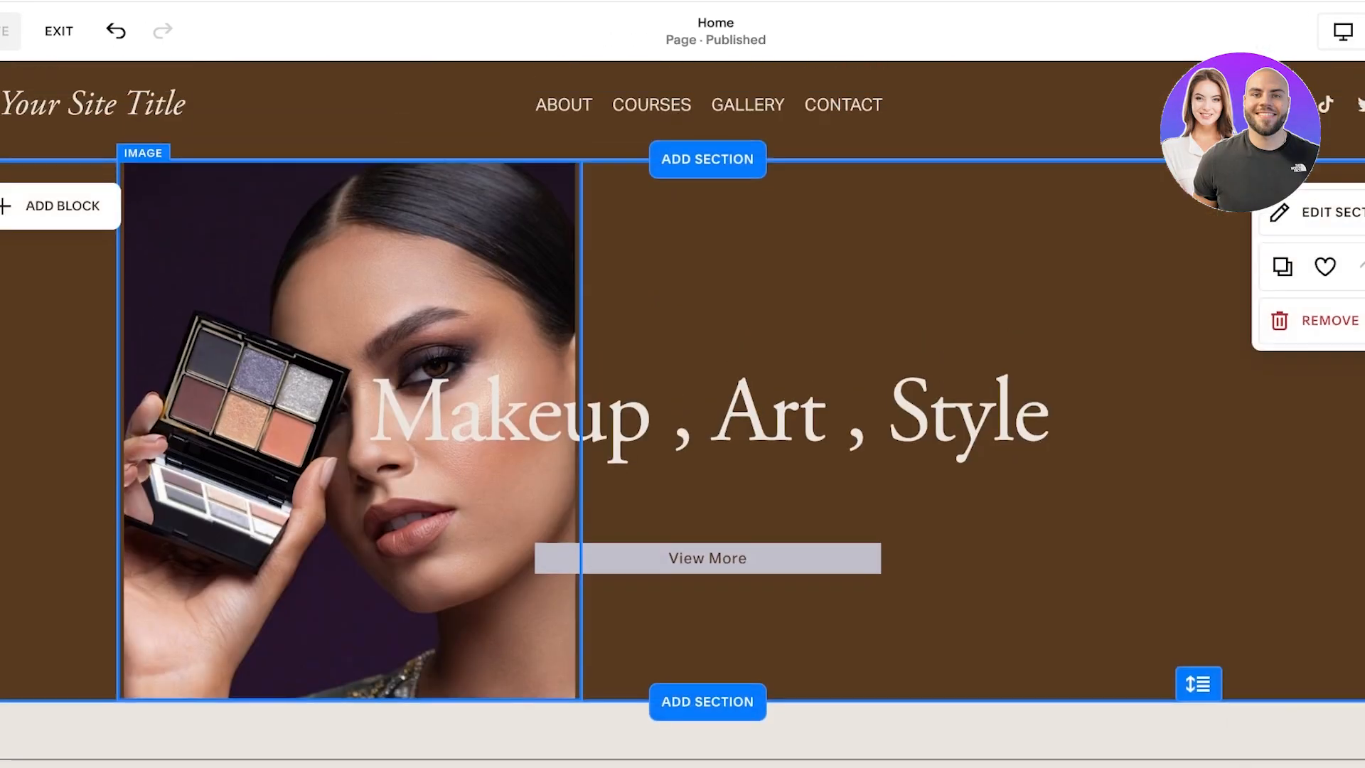
left_click(59, 31)
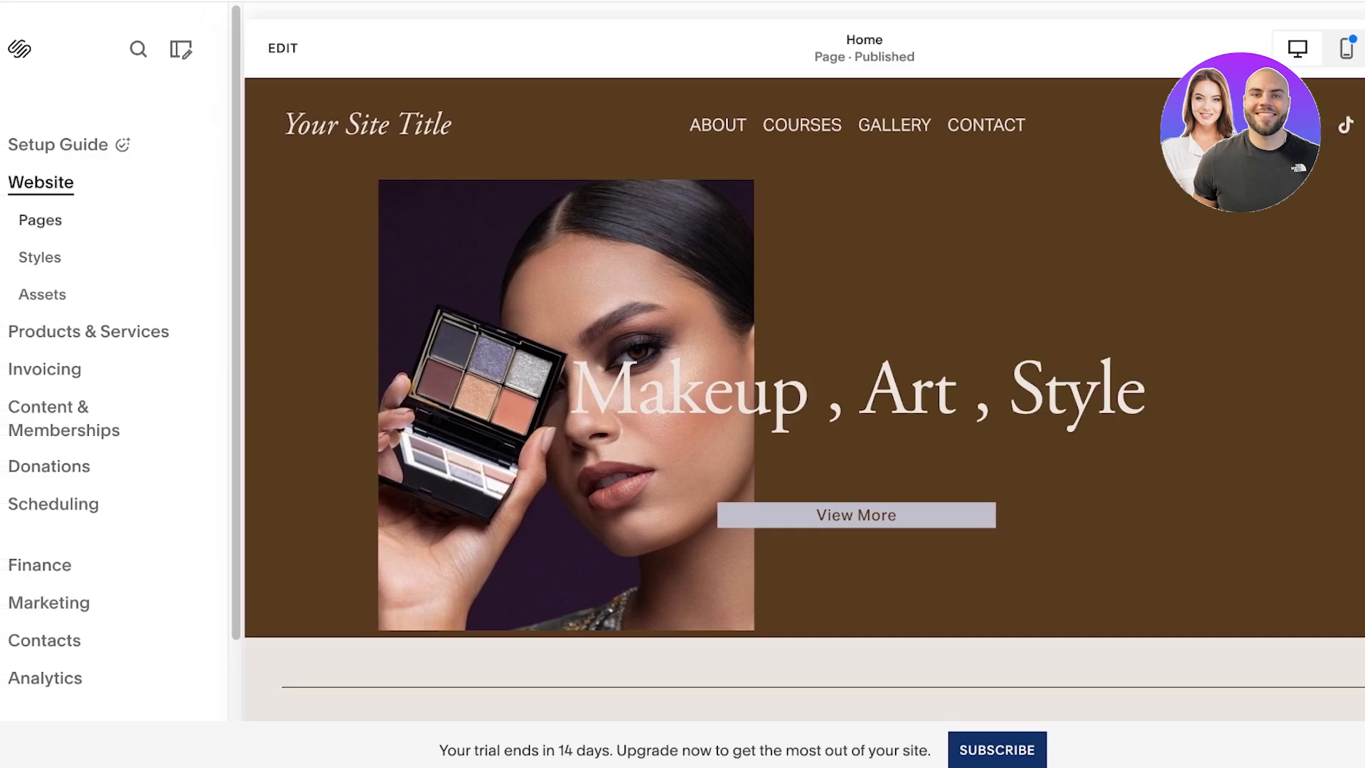
Step: Delete the Courses page from the site's main navigation
left_click(41, 221)
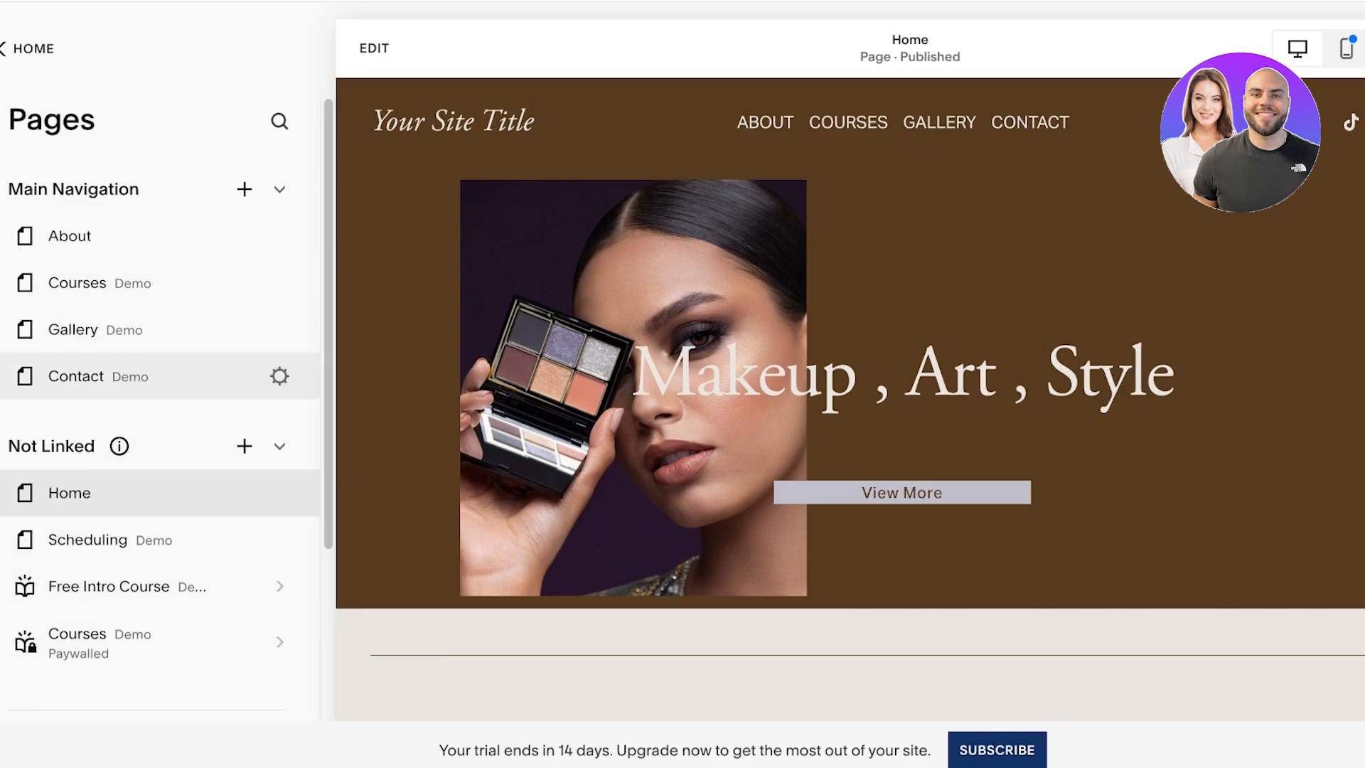
left_click(2, 283)
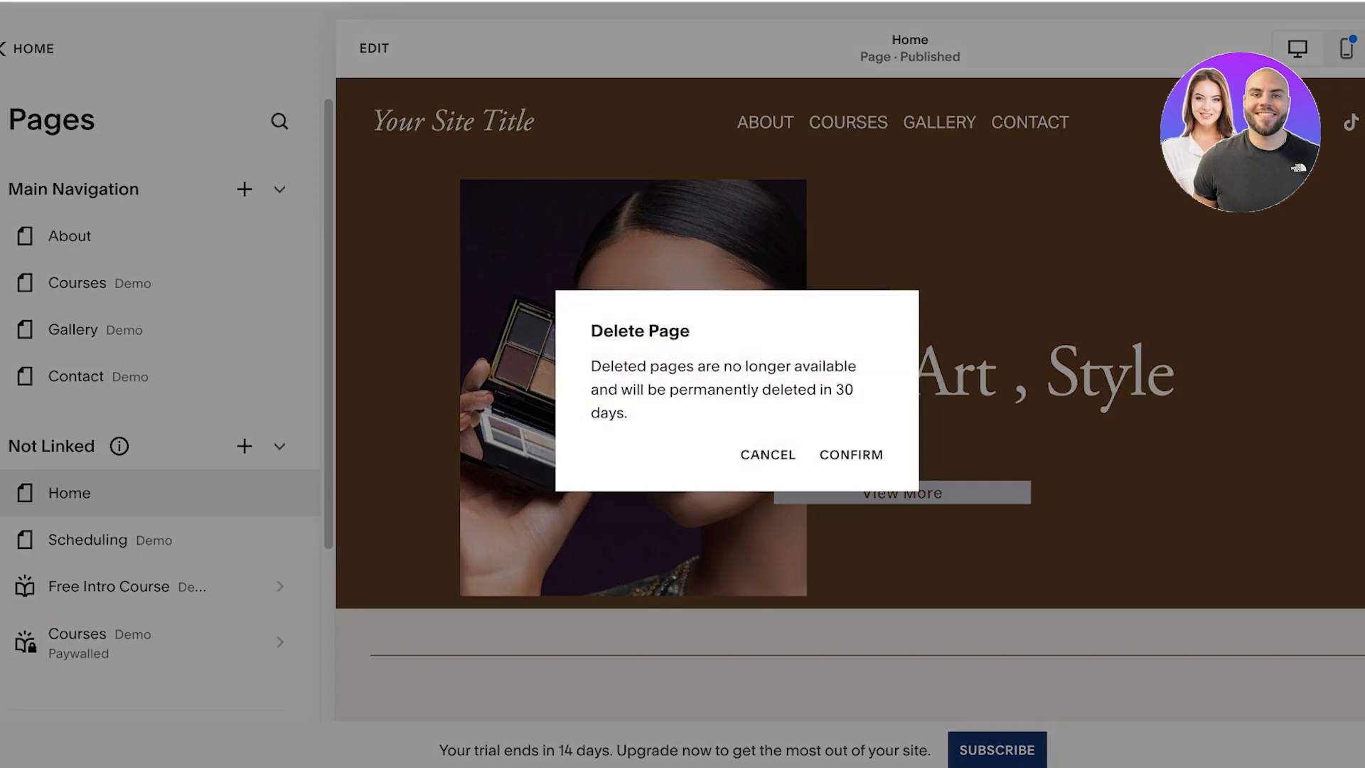
key("Return")
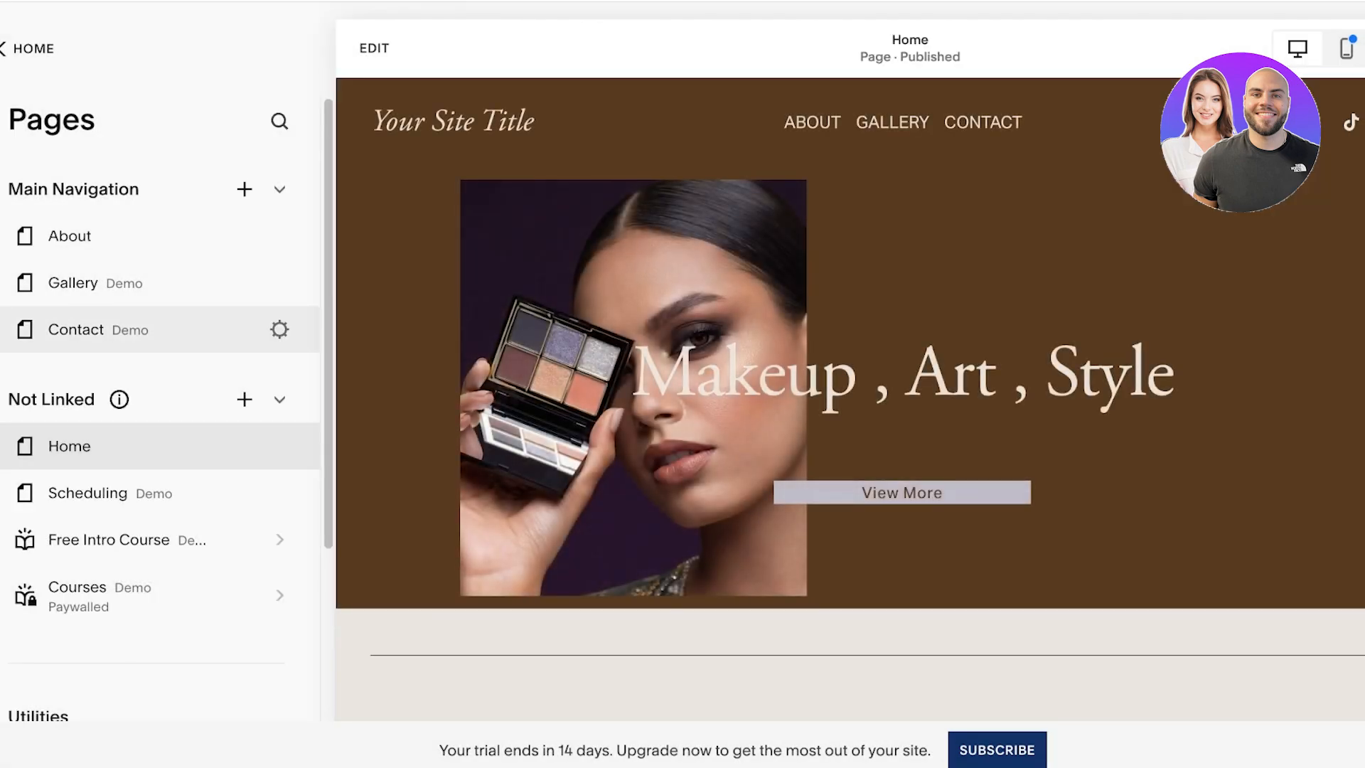
Step: Review the Gallery page's images and the Contact page's form
left_click(73, 283)
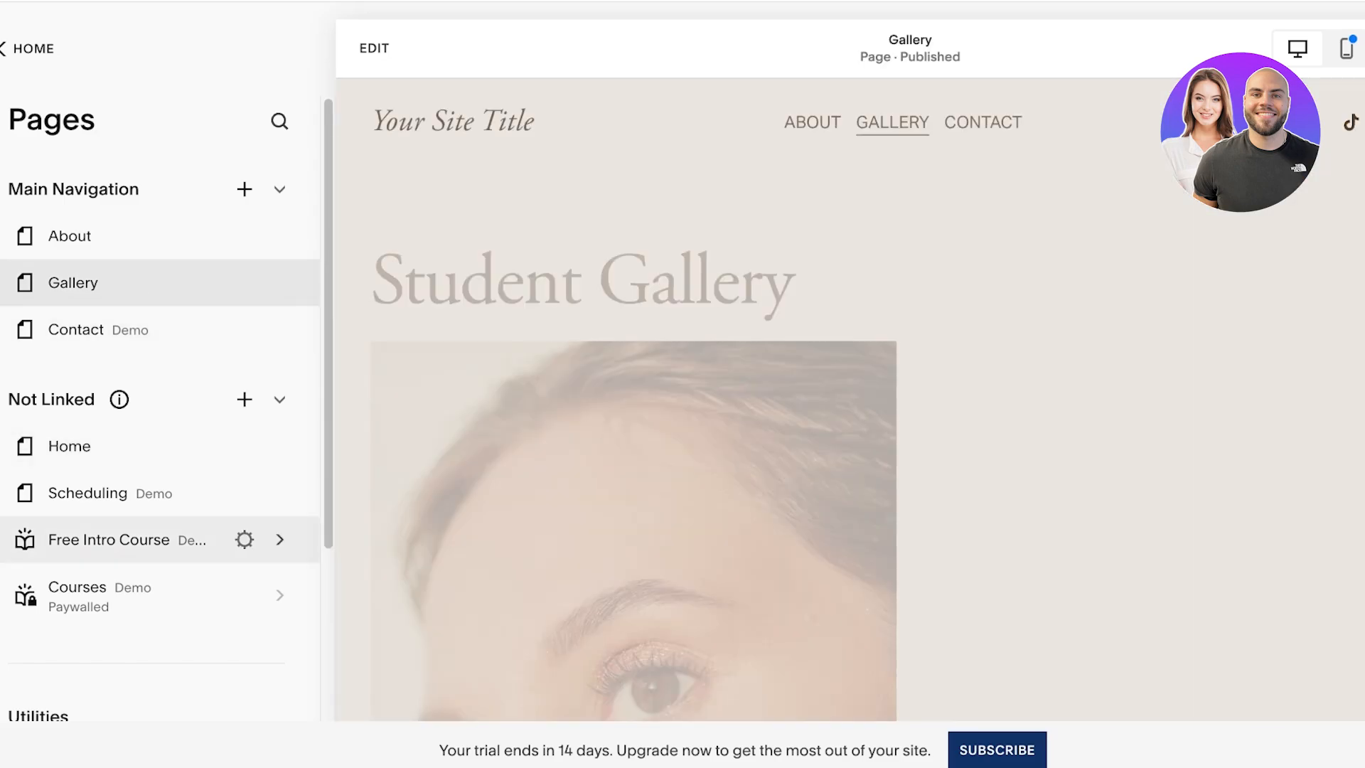
scroll(711, 400, "down", 12)
scroll(853, 399, "down", 10)
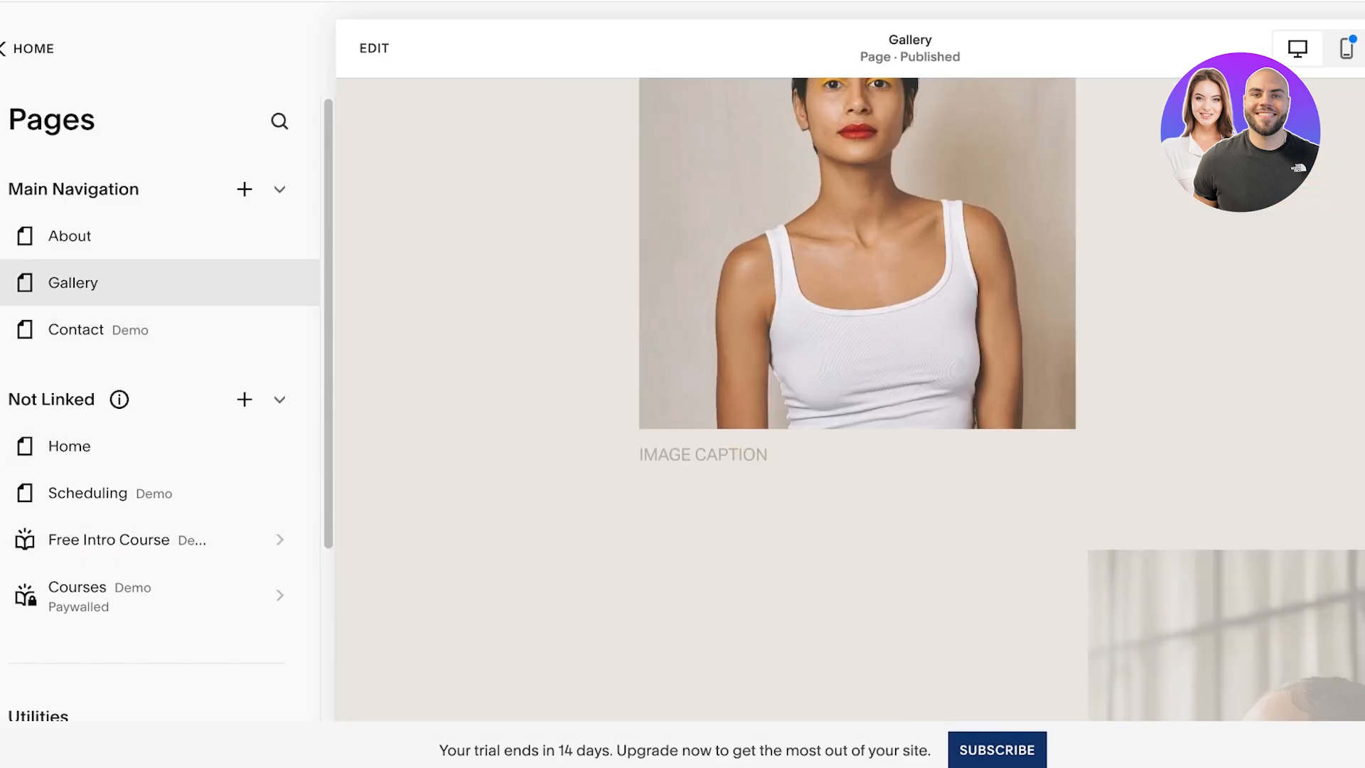
scroll(854, 400, "up", 20)
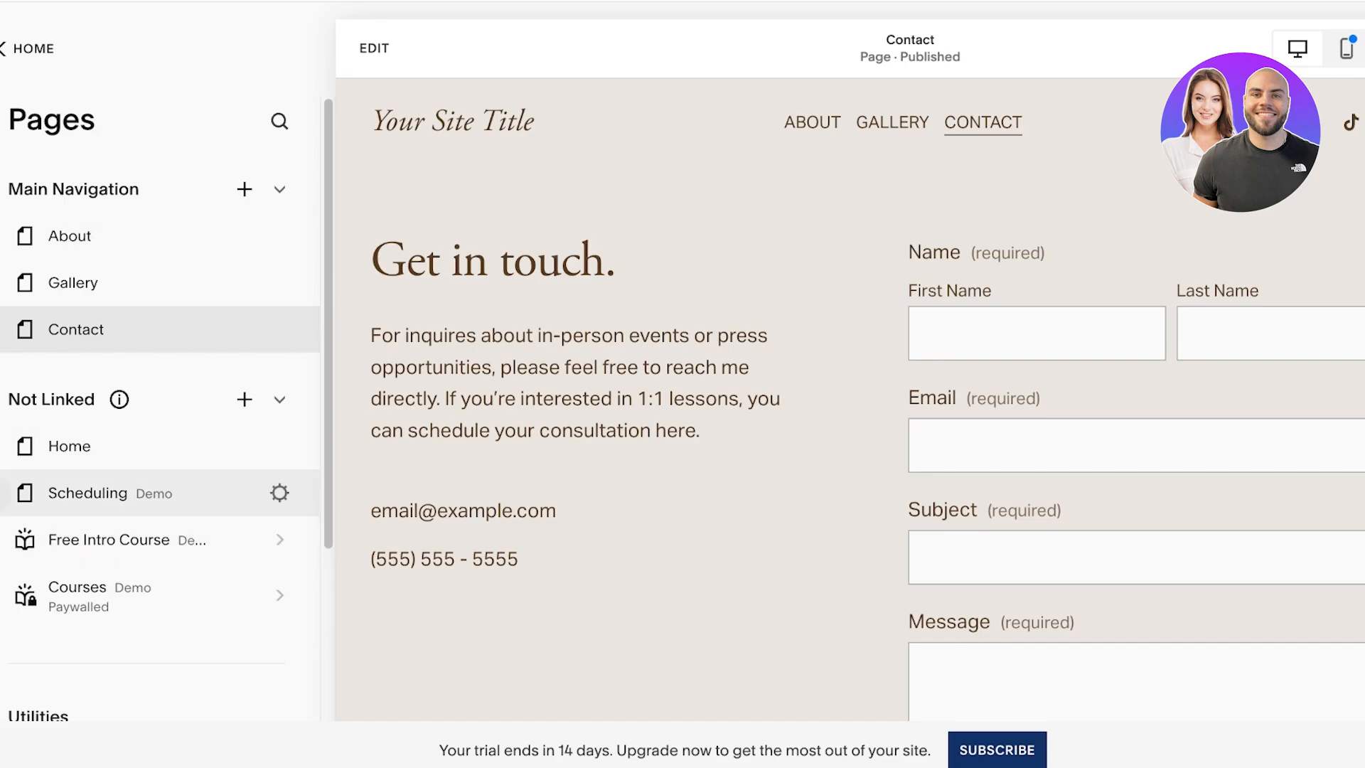
Step: Delete the Scheduling page, the Free Intro Course and the paywalled Courses item from the unlinked pages
left_click(2, 492)
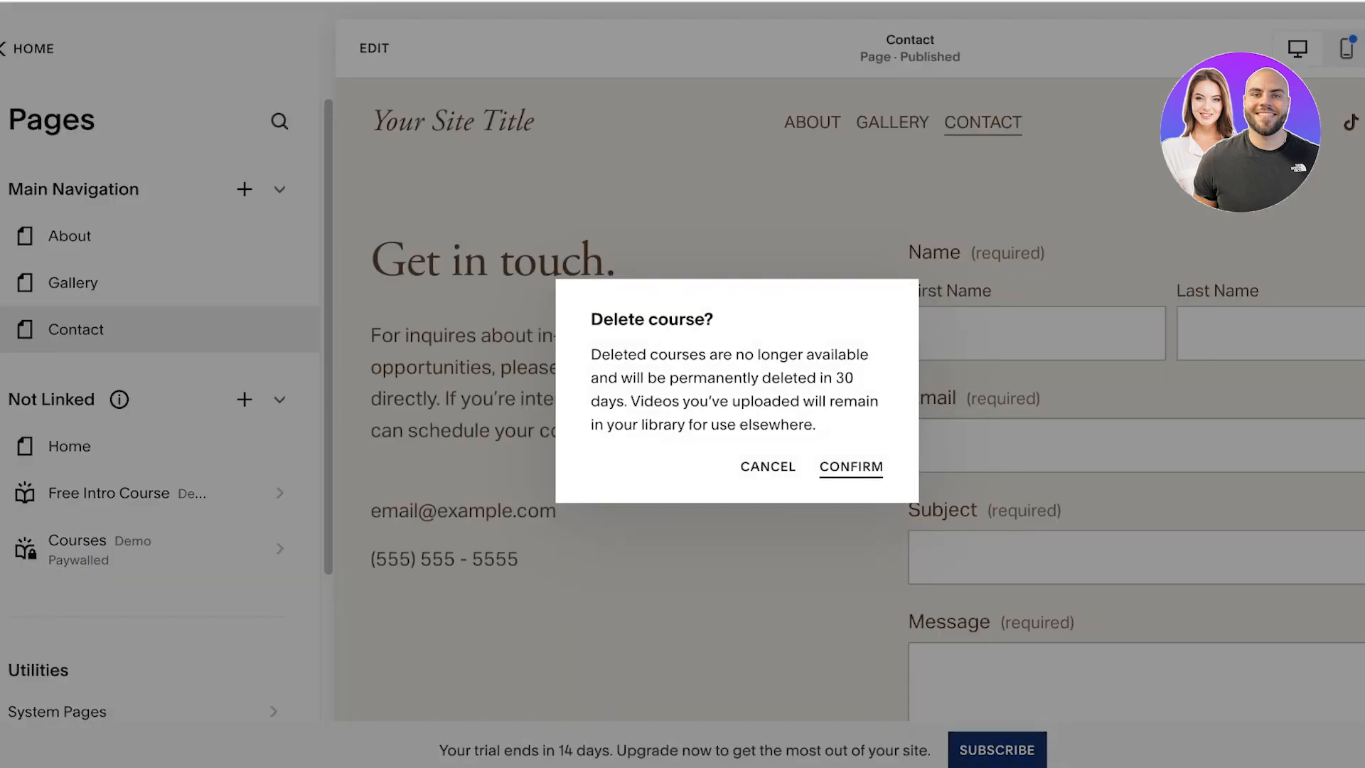
left_click(851, 467)
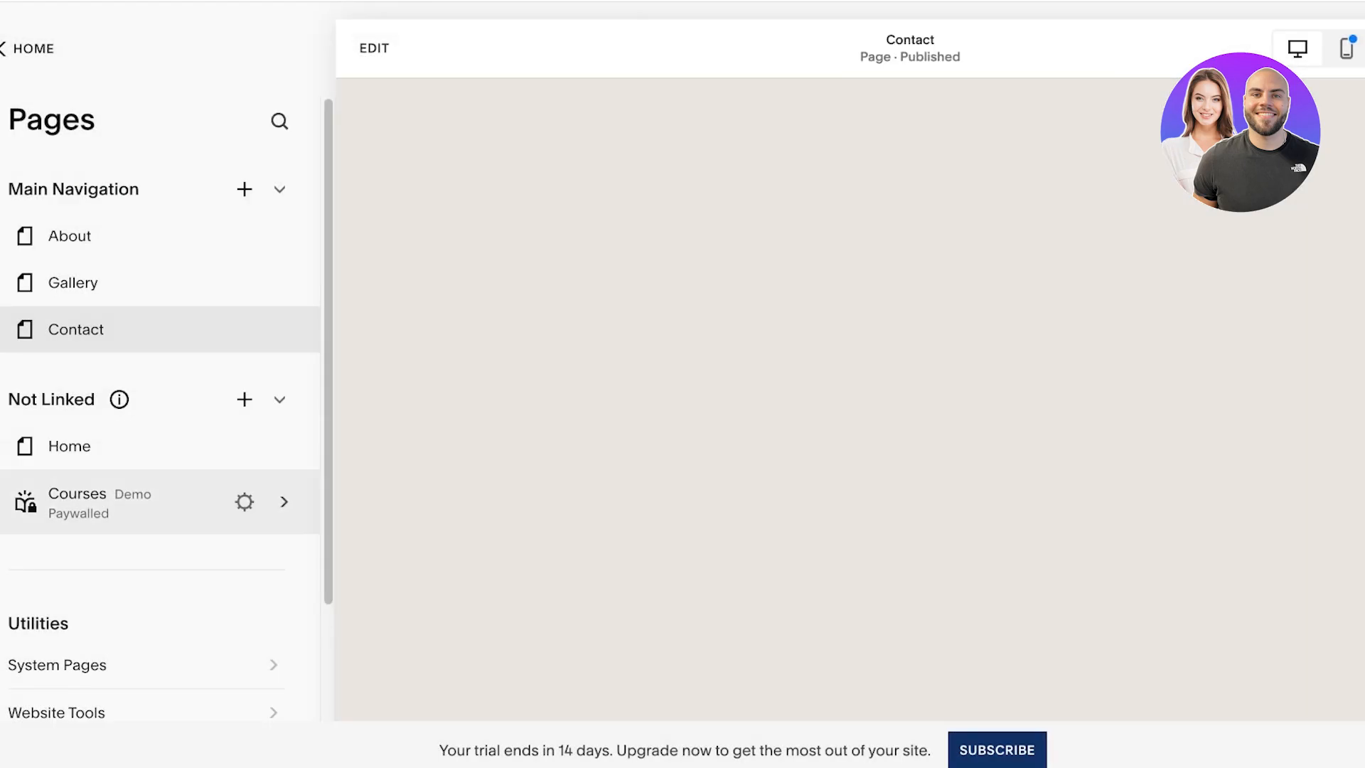
left_click(3, 502)
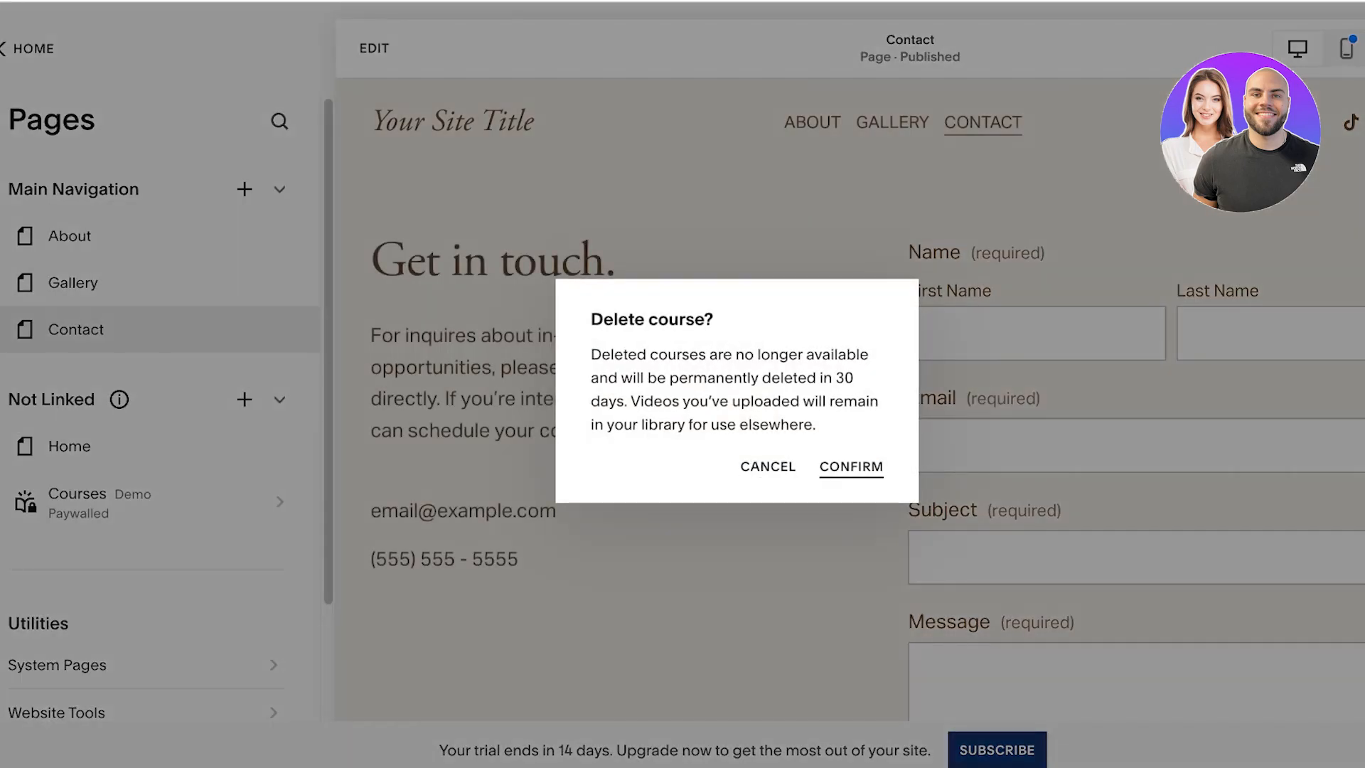
left_click(851, 466)
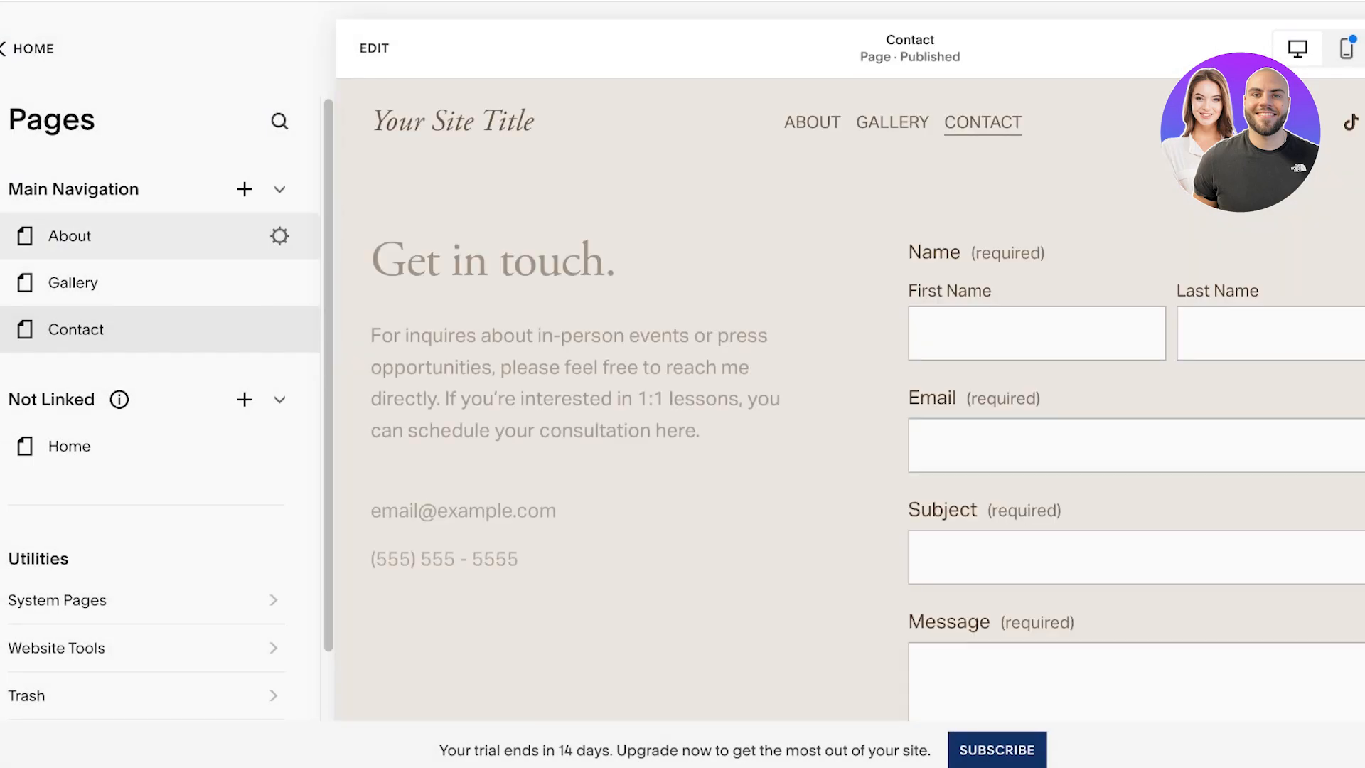
Step: Review the About page, the system pages and the website tools
left_click(70, 235)
scroll(160, 427, "down", 2)
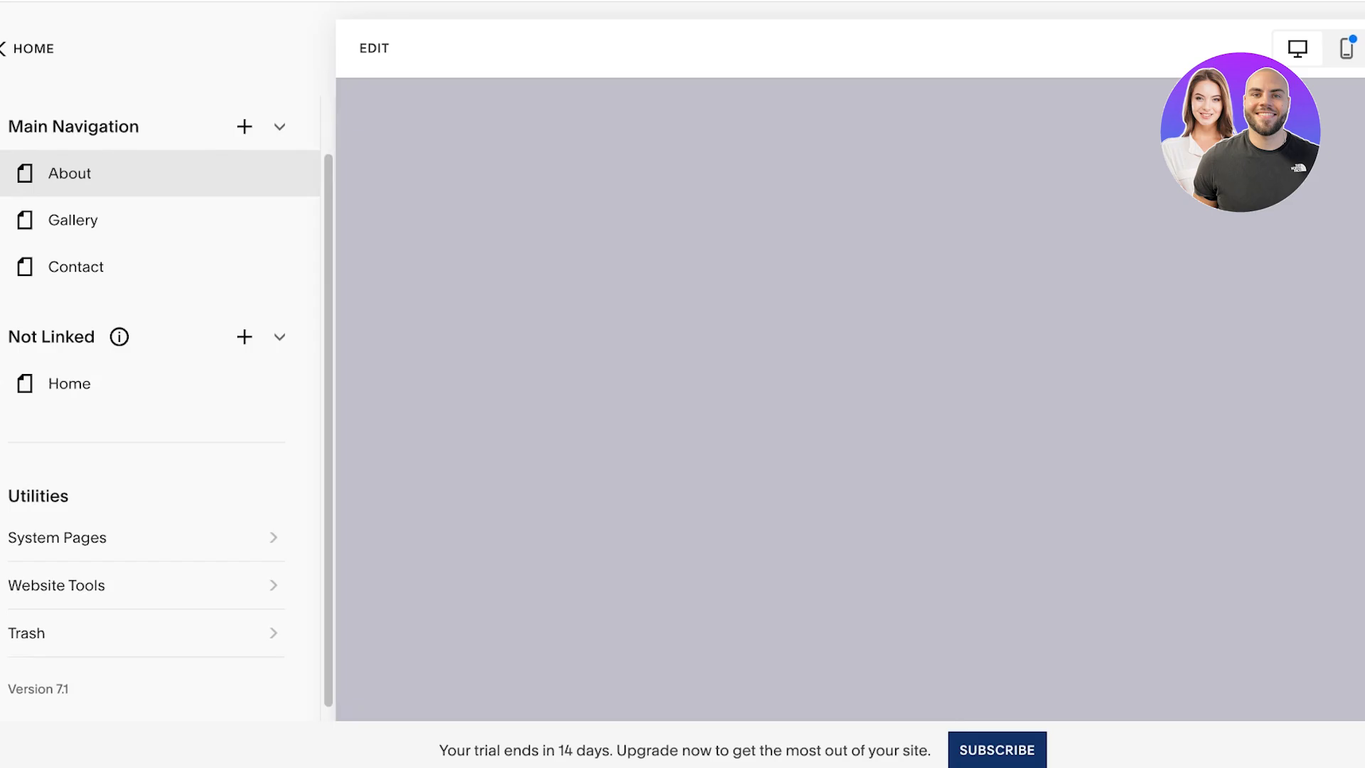
left_click(57, 525)
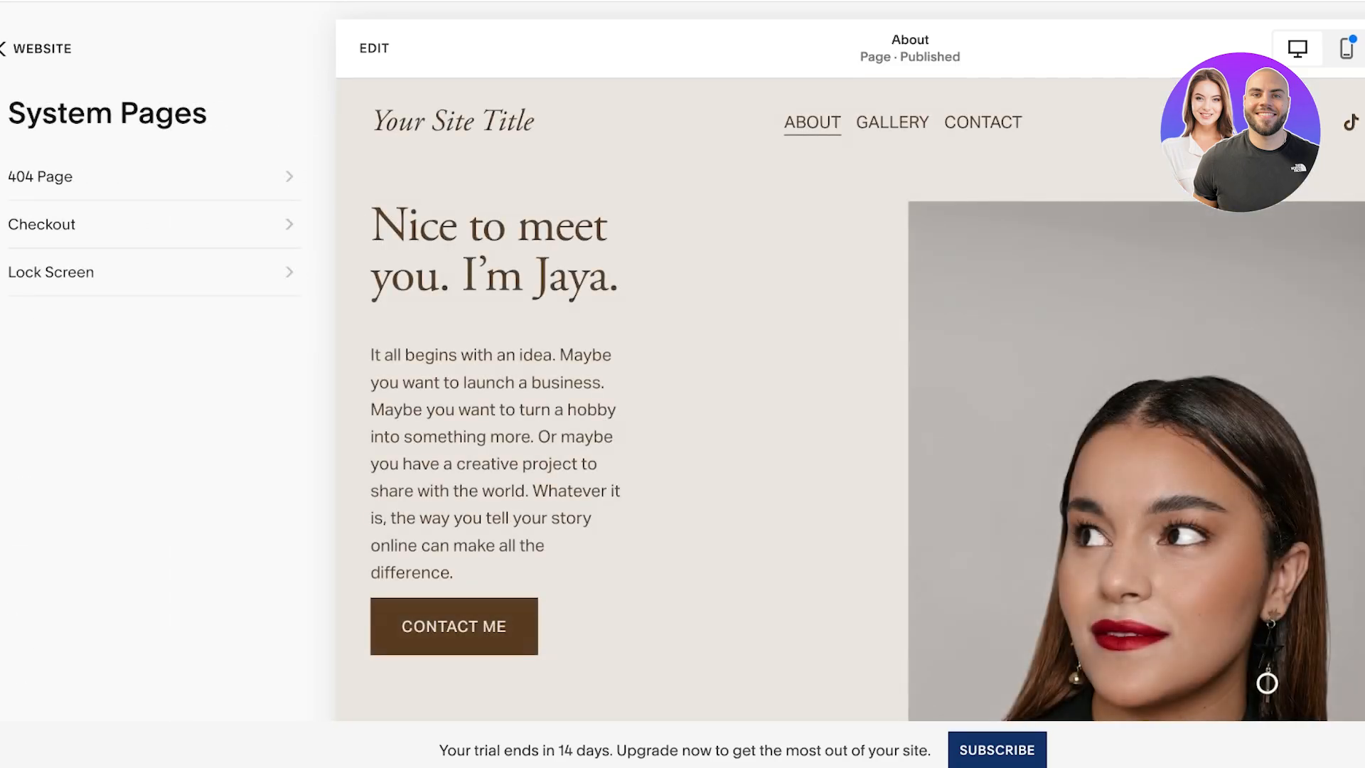
left_click(40, 49)
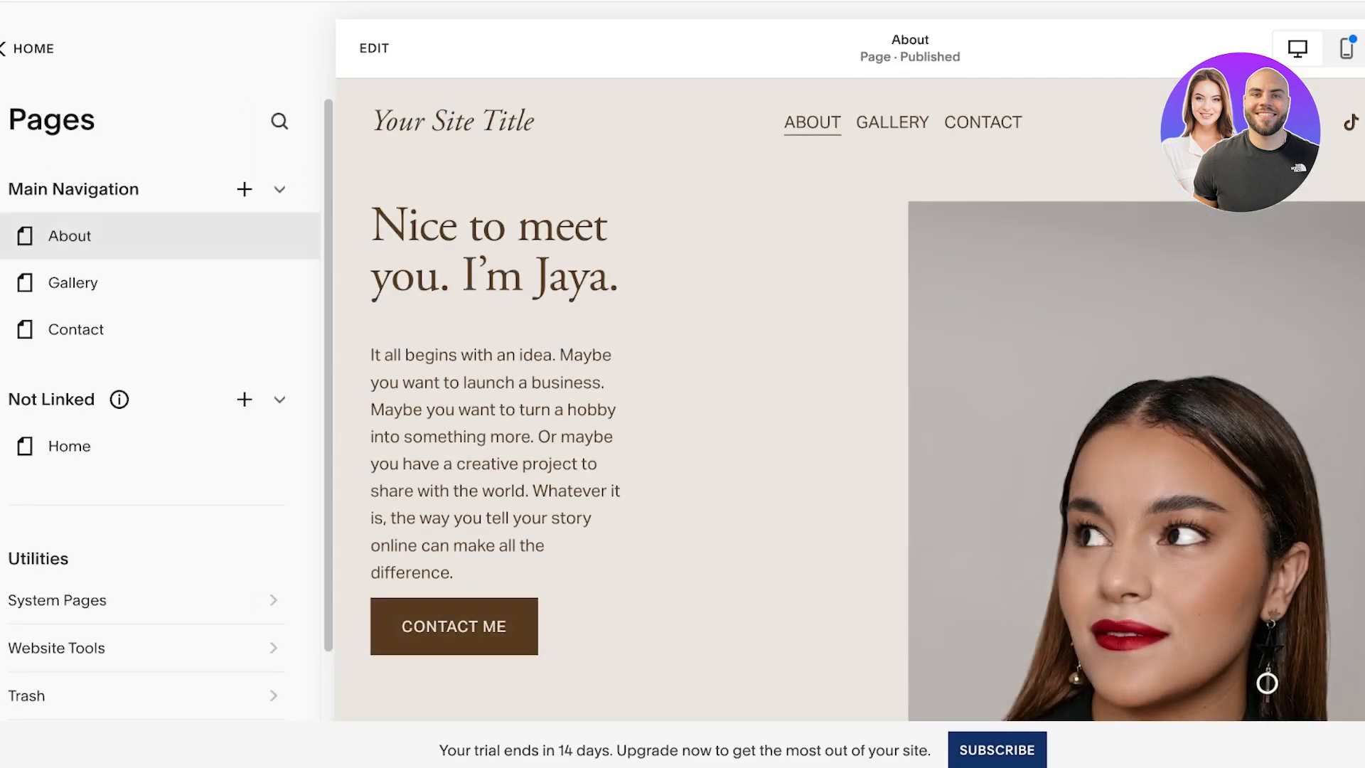
left_click(57, 647)
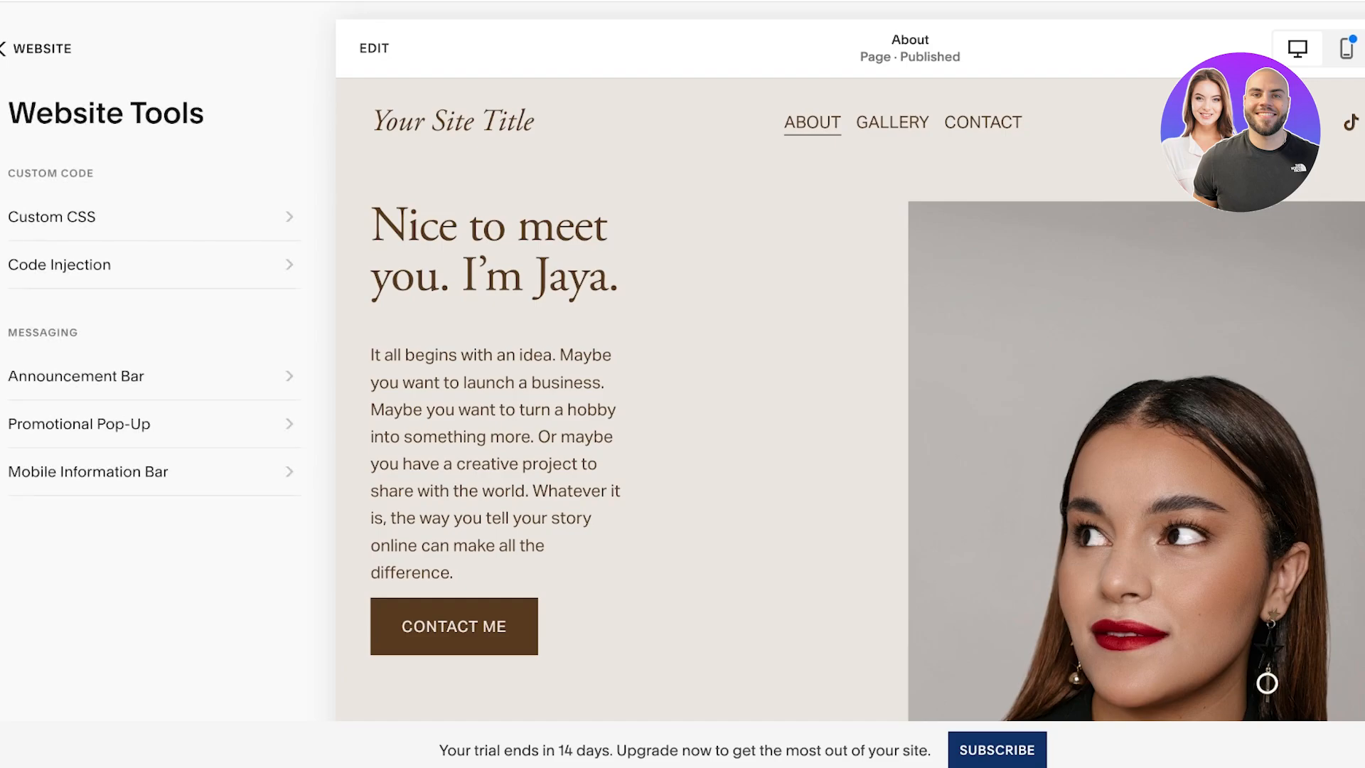
left_click(40, 48)
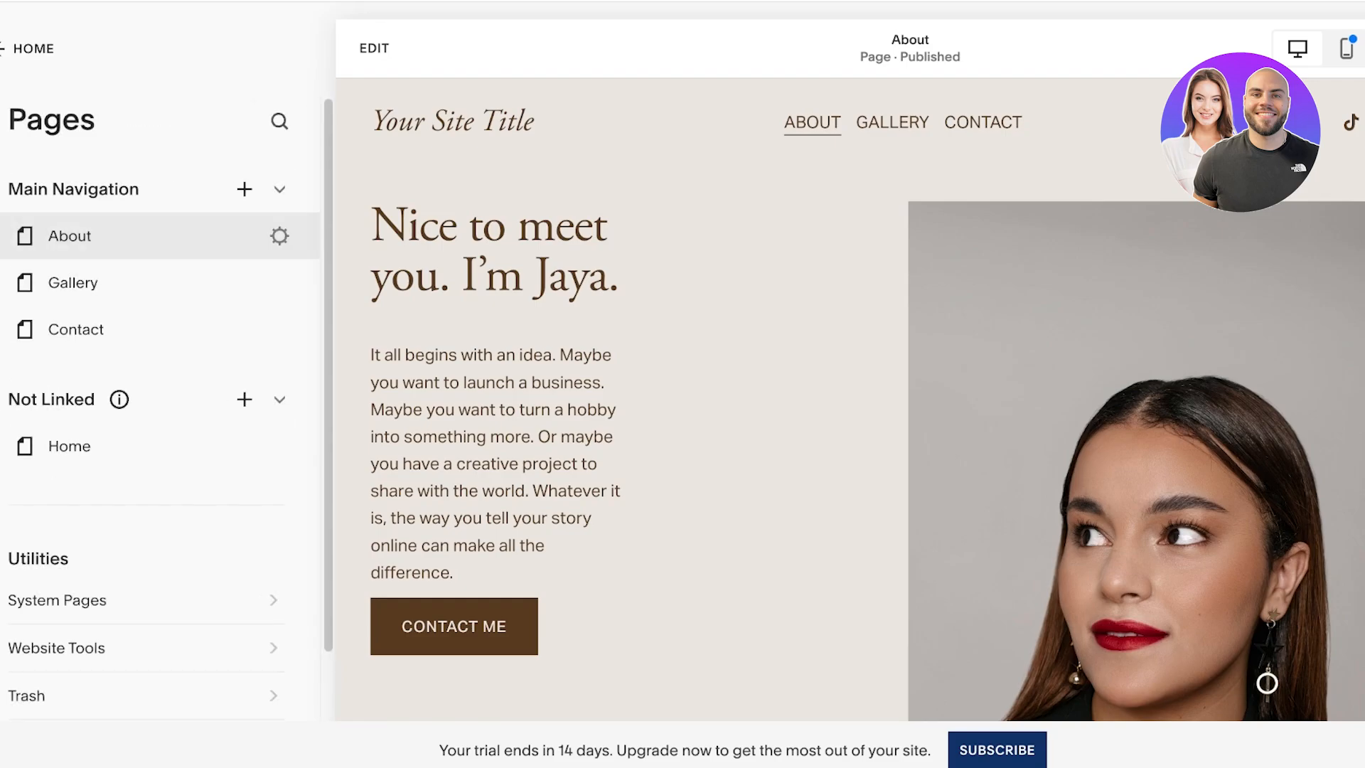
scroll(157, 412, "down", 2)
scroll(157, 413, "up", 1)
scroll(156, 412, "down", 1)
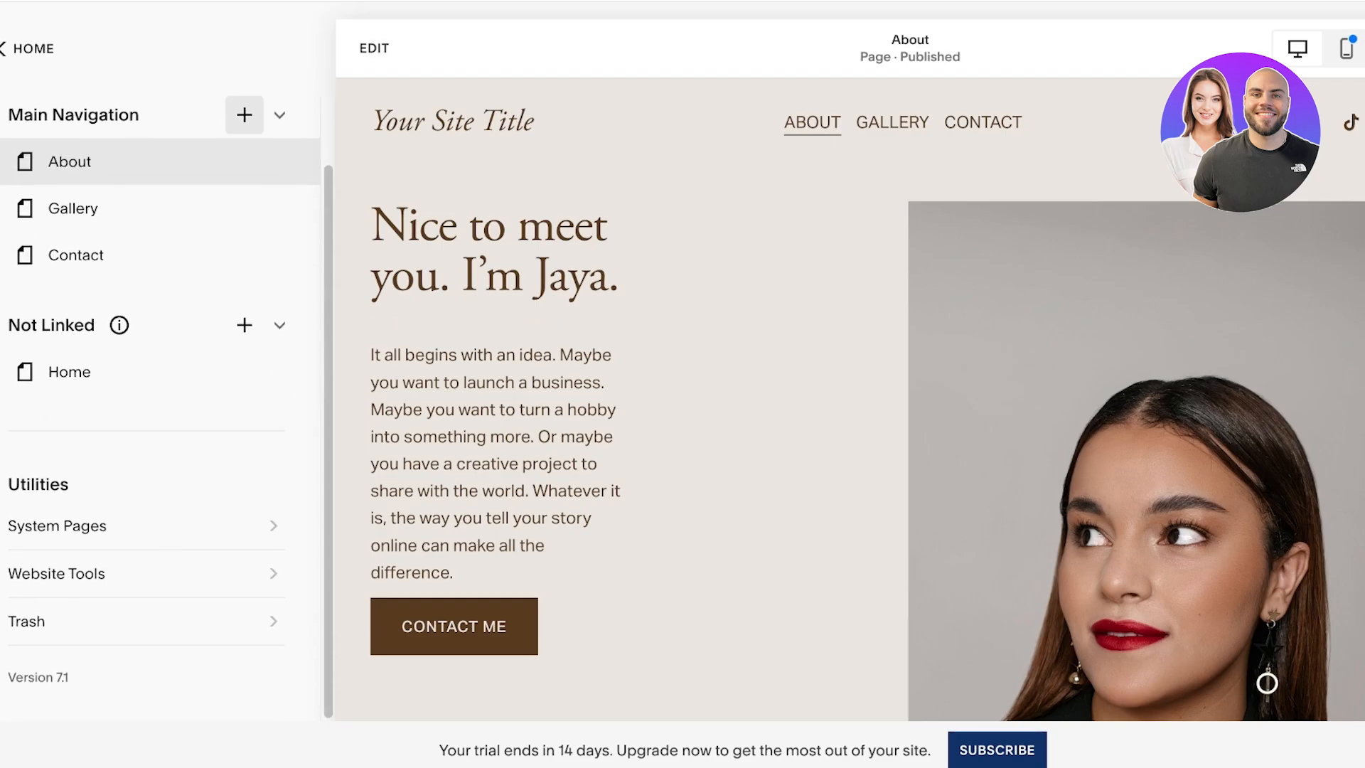
scroll(280, 162, "up", 1)
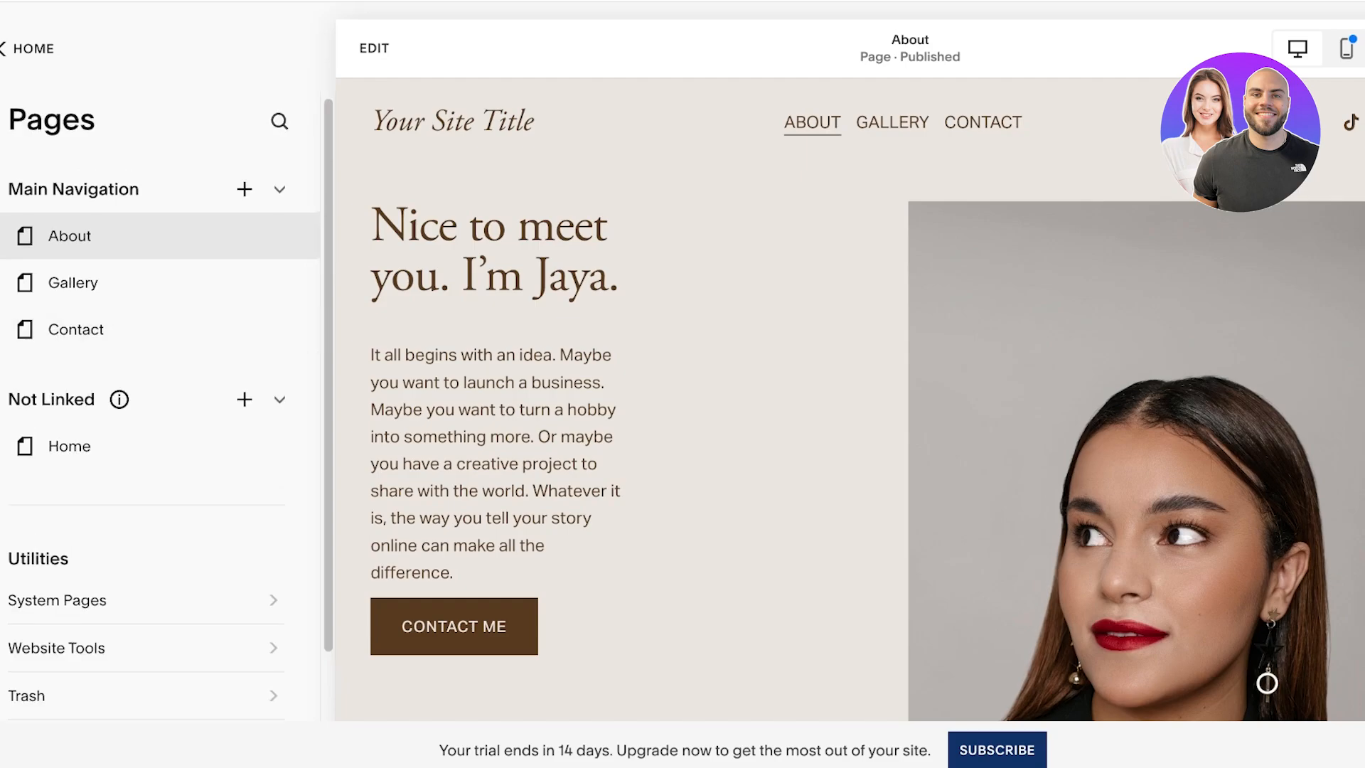
Step: Display the Home page and return to the main website dashboard
left_click(70, 446)
mouse_move(120, 399)
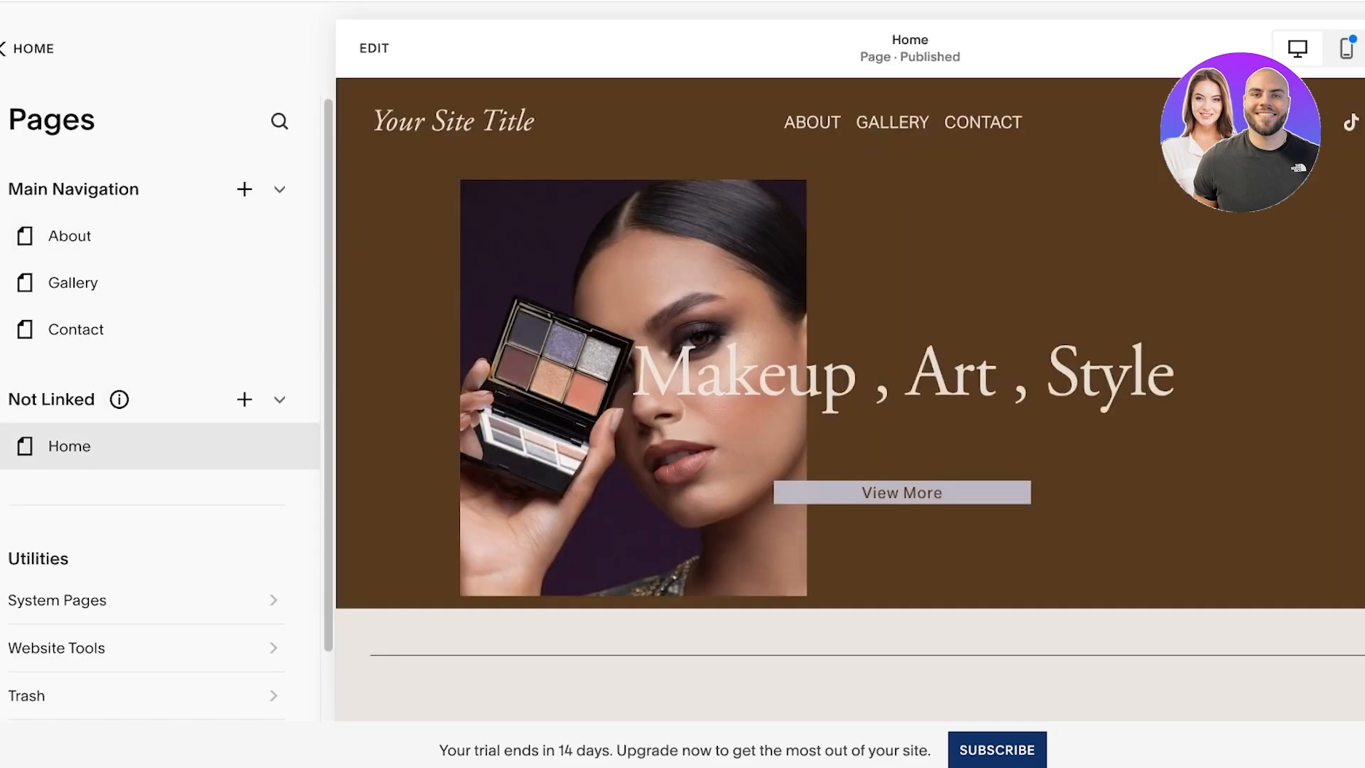
scroll(156, 406, "down", 1)
left_click(32, 48)
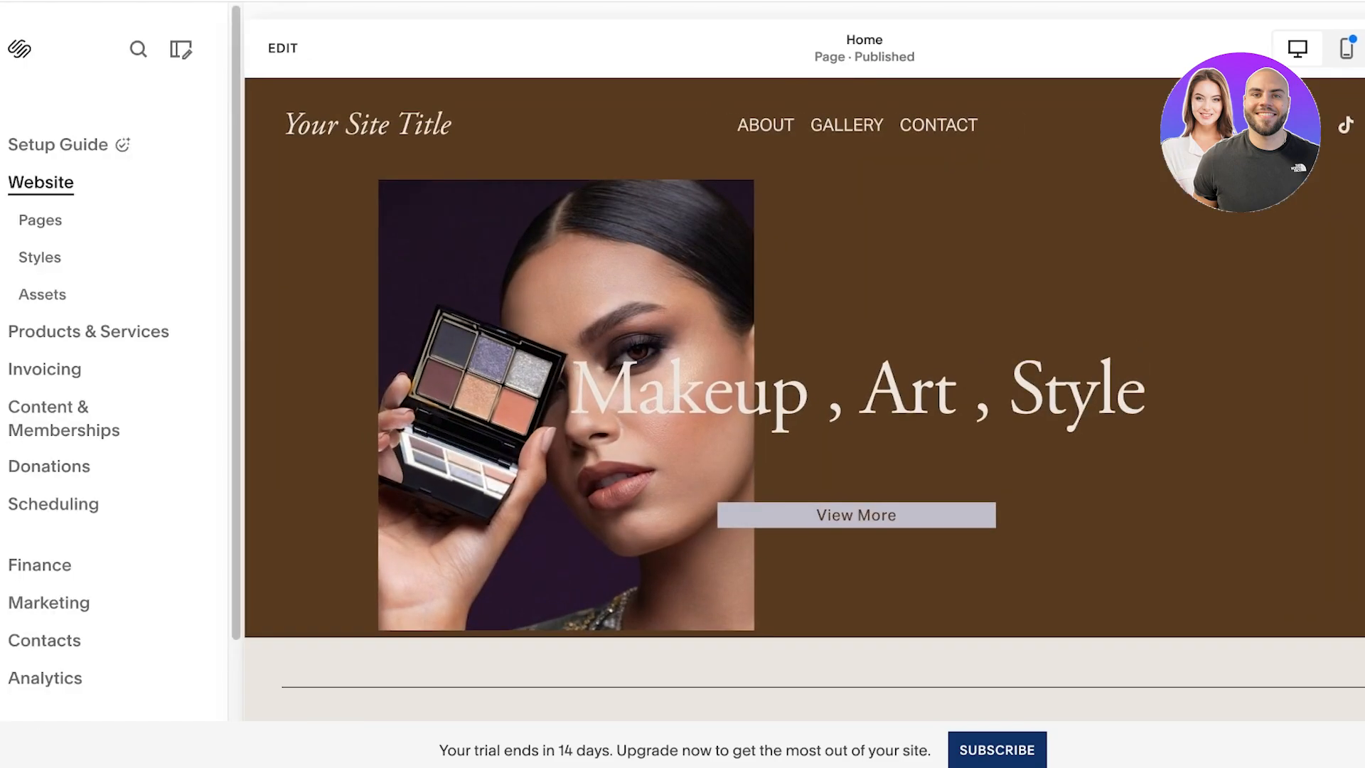
Step: Preview the Home page in full-screen view, review its sections, and return to the dashboard
scroll(61, 328, "down", 1)
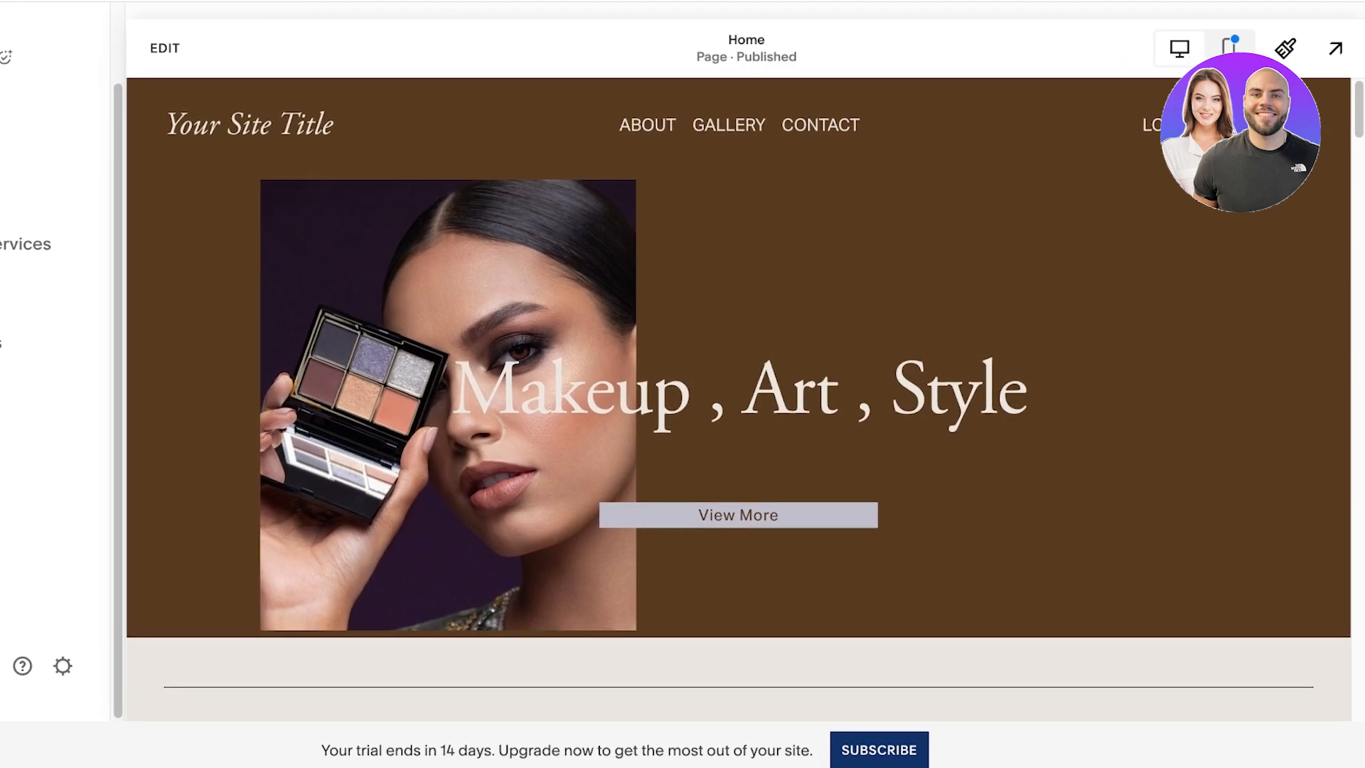
left_click(1336, 48)
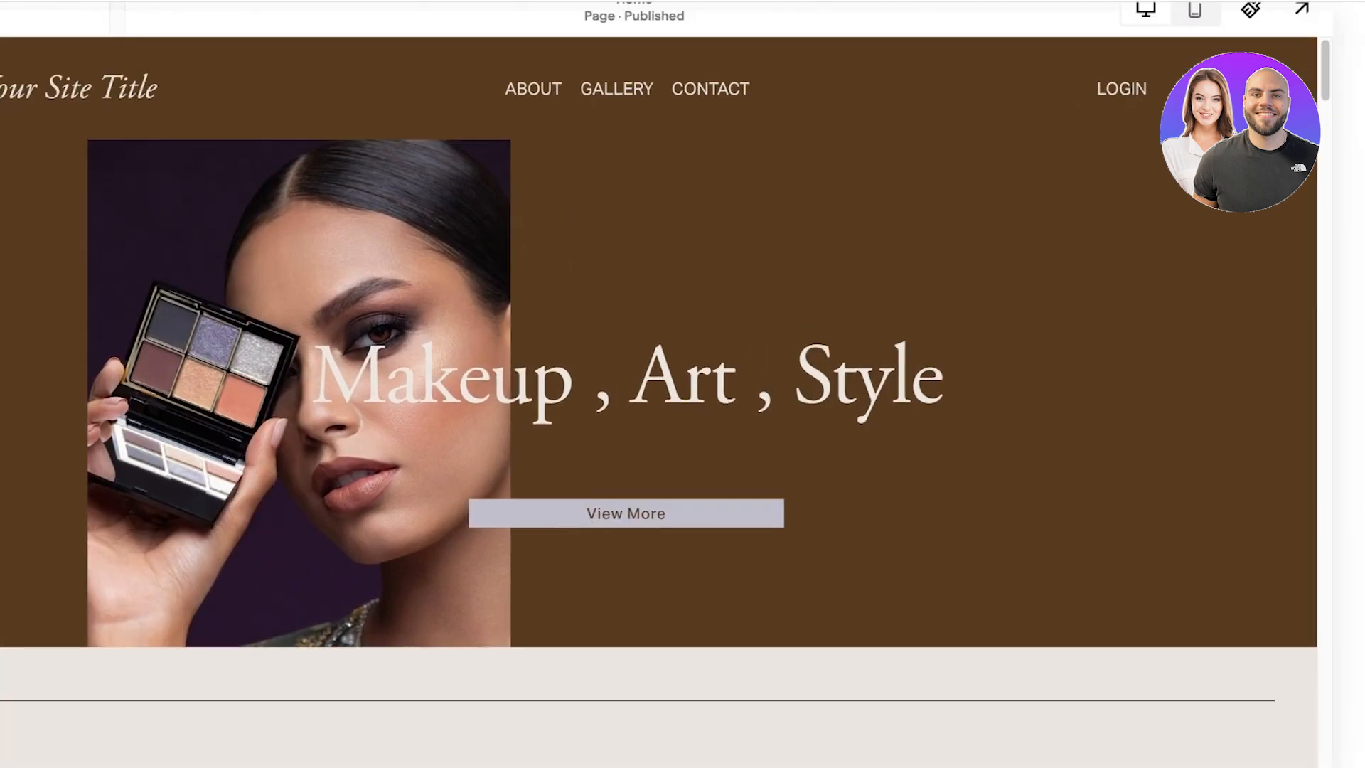
scroll(683, 384, "down", 12)
scroll(683, 384, "down", 20)
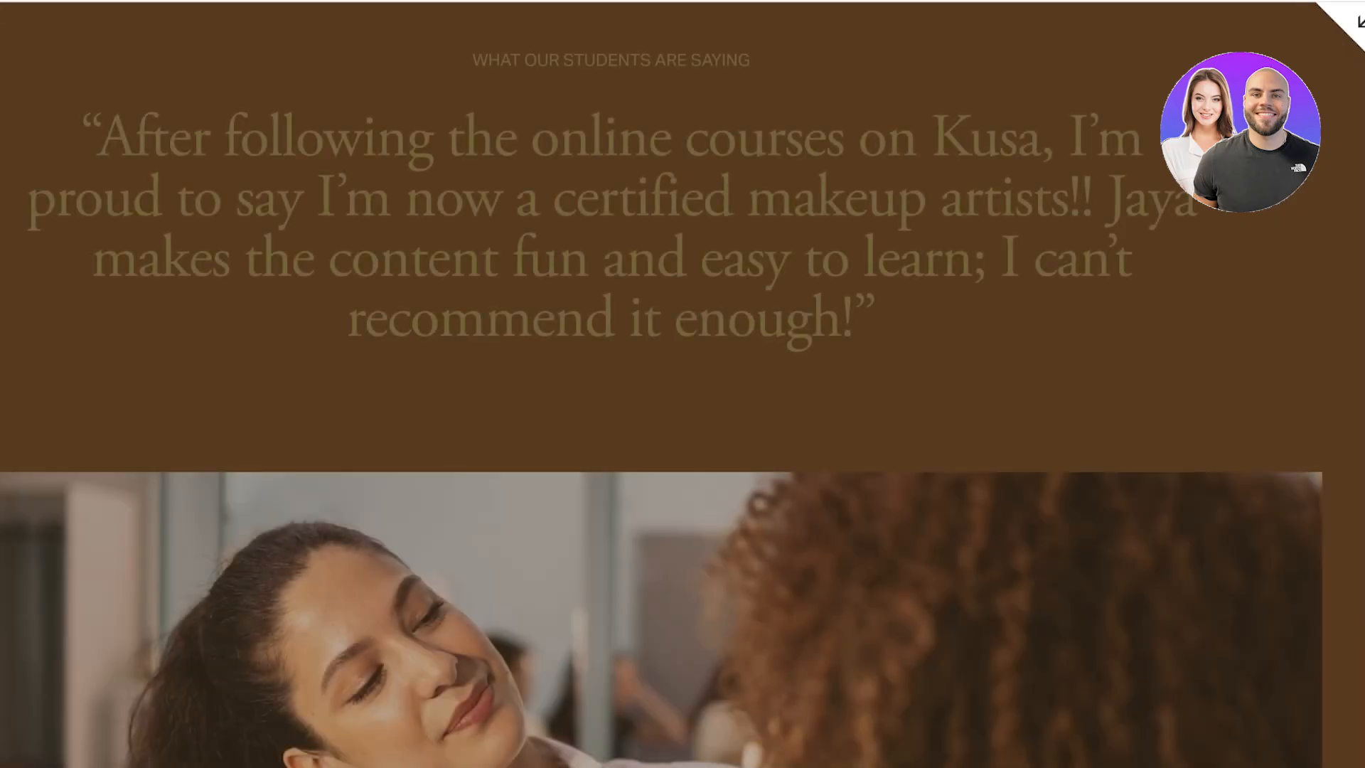
scroll(683, 384, "up", 13)
left_click(1360, 25)
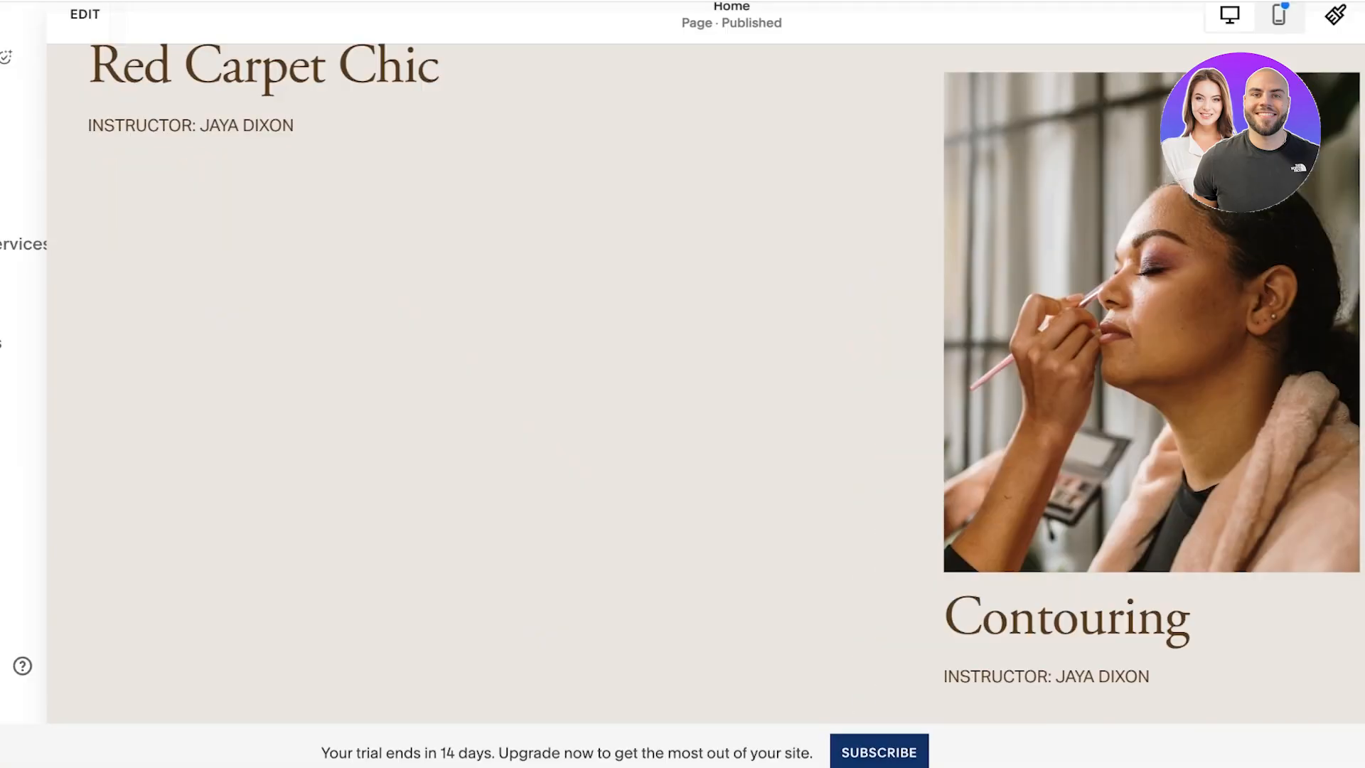
Step: Switch the Home page preview to the mobile layout and review how its sections look
left_click(1230, 48)
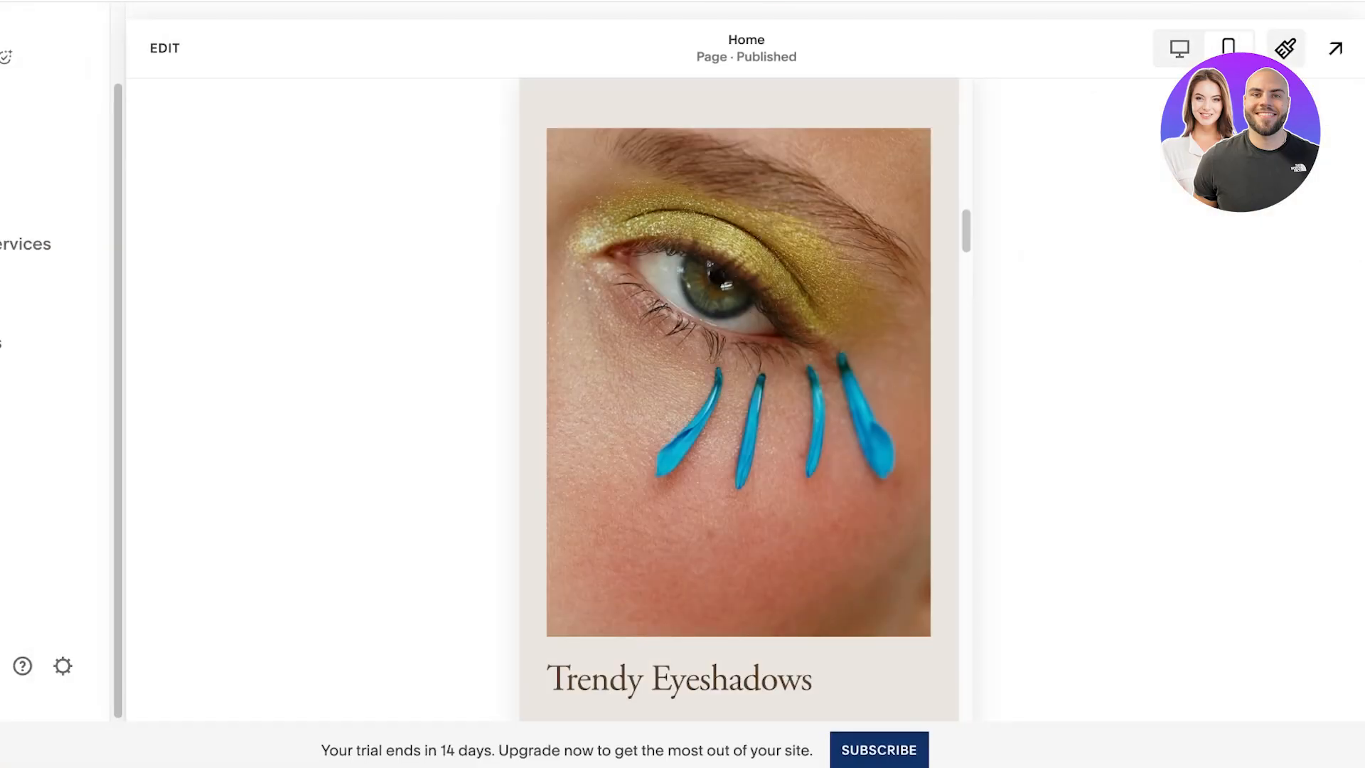
scroll(739, 398, "down", 10)
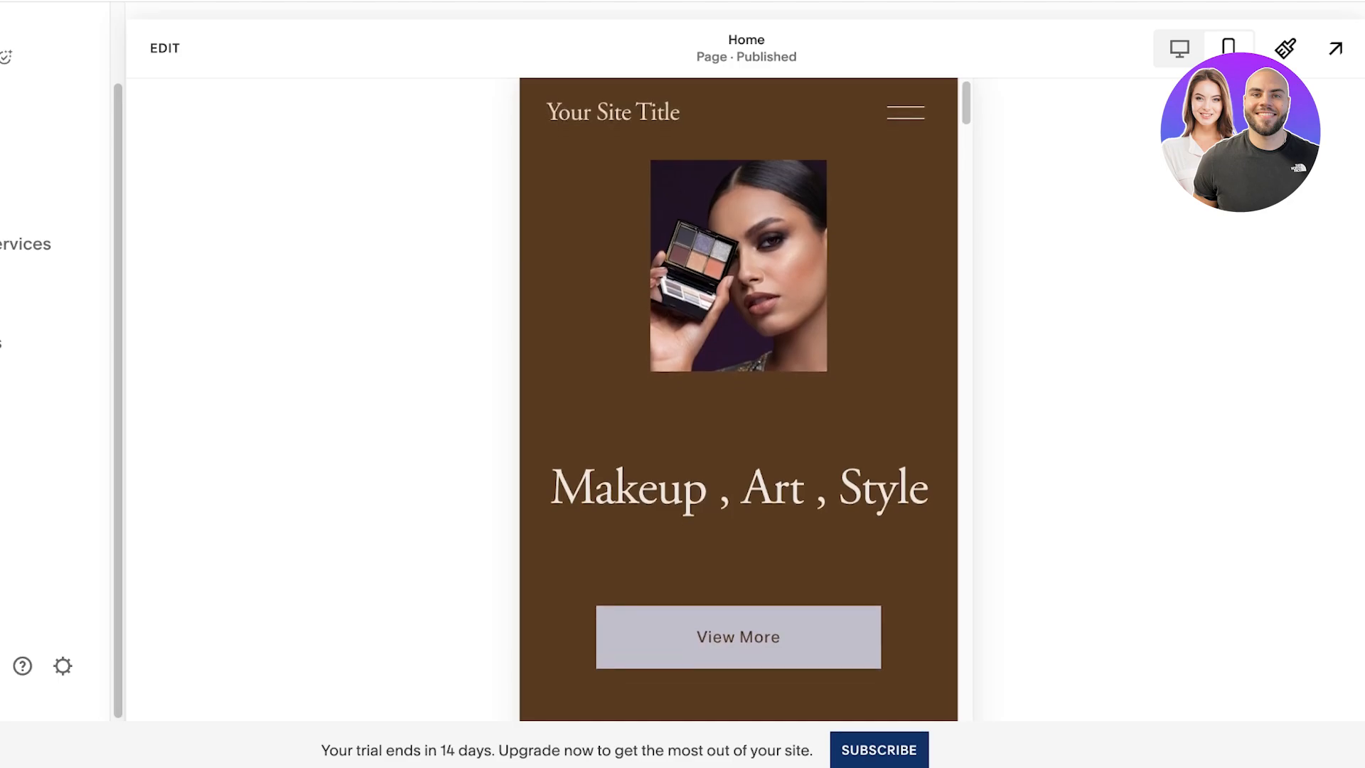
scroll(738, 398, "up", 15)
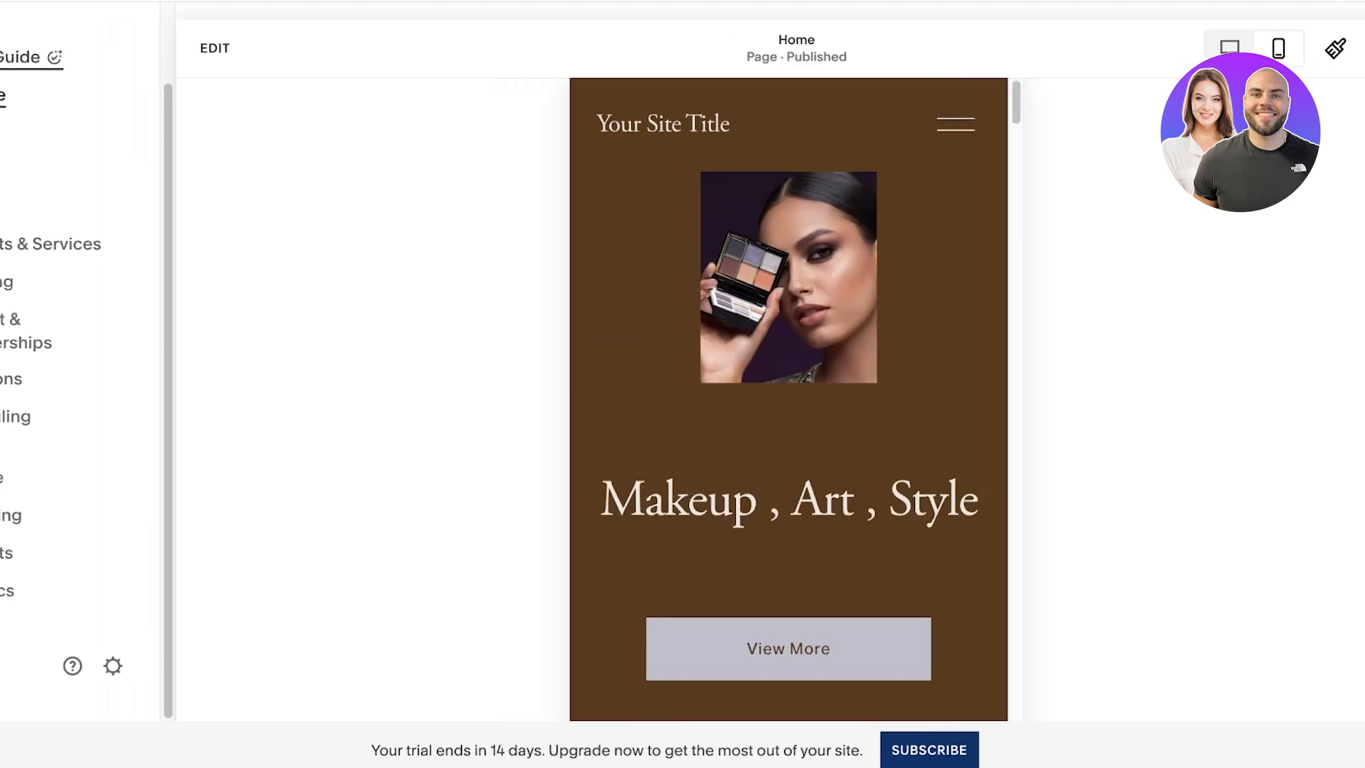
Step: Review the product types that can be sold under Products & Services
left_click(79, 245)
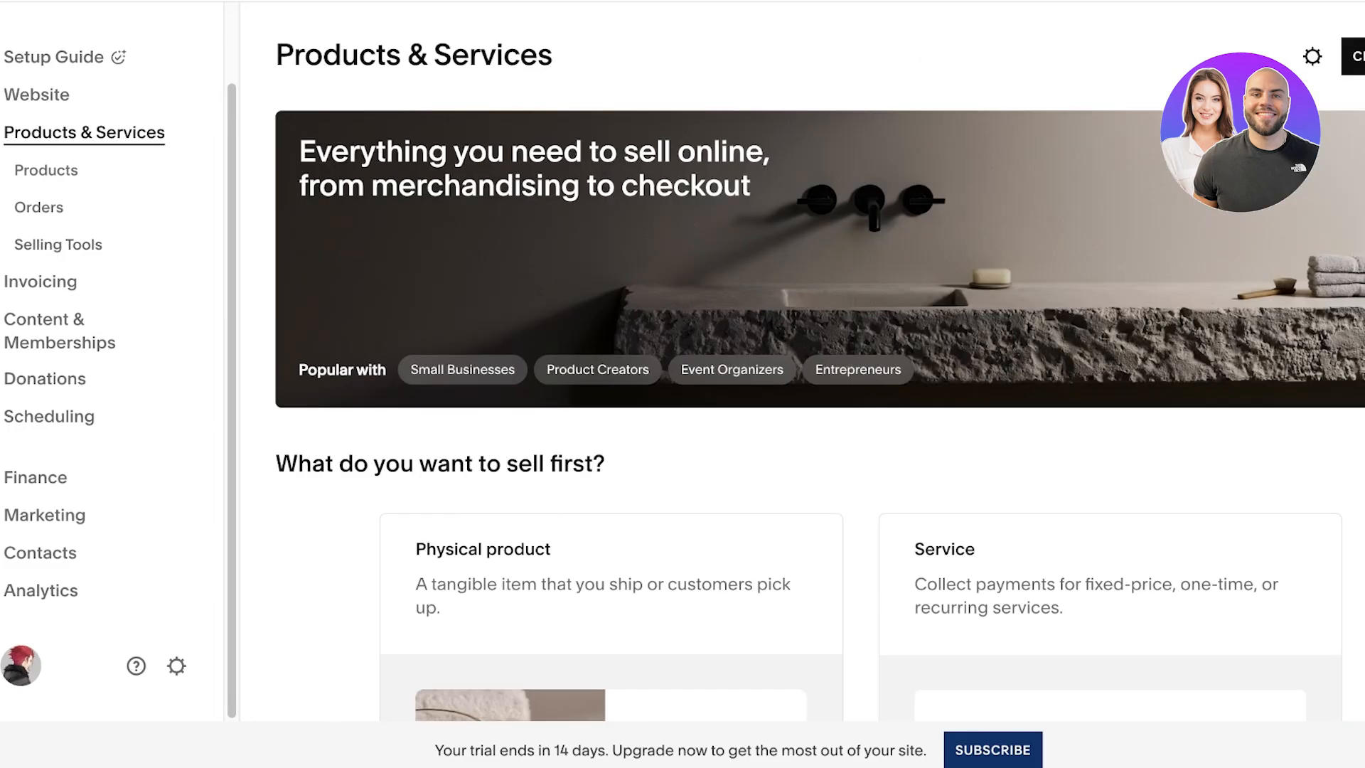
scroll(818, 384, "down", 8)
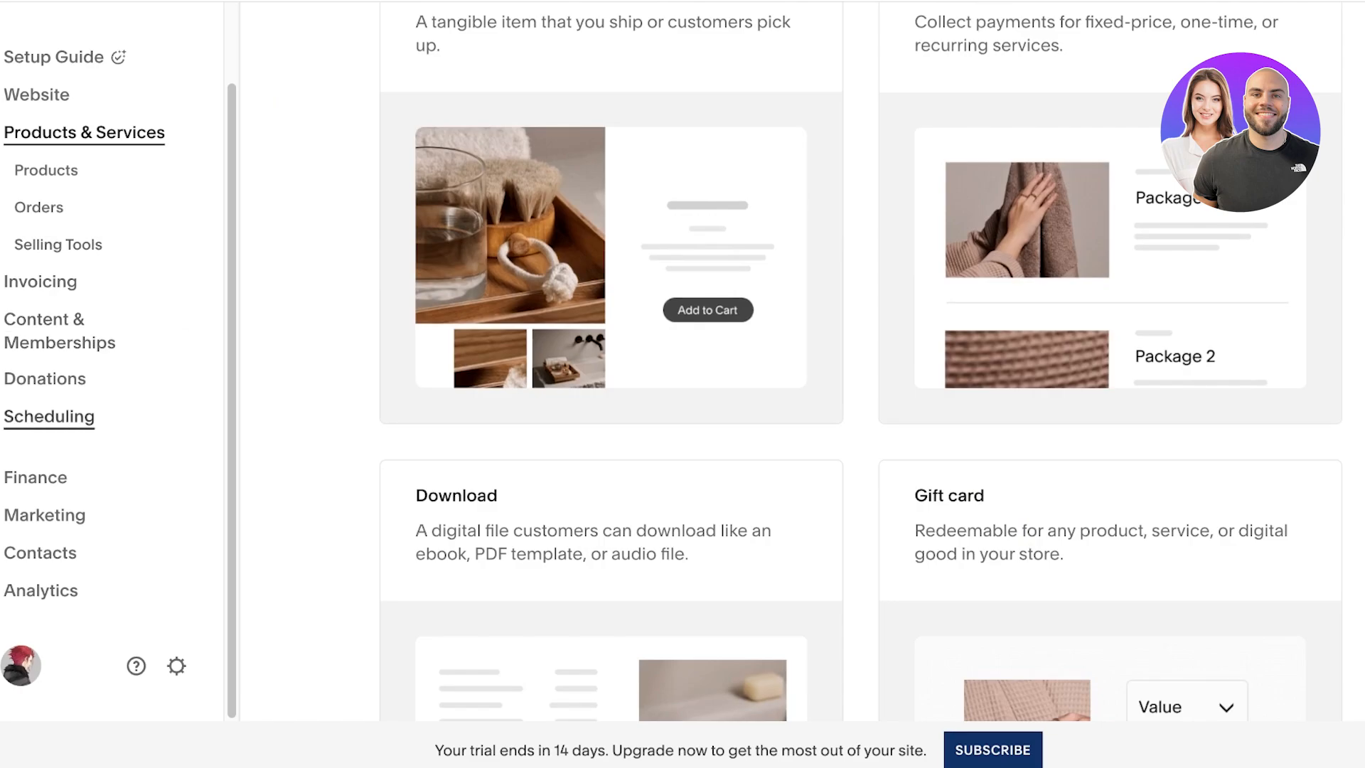
scroll(818, 384, "up", 8)
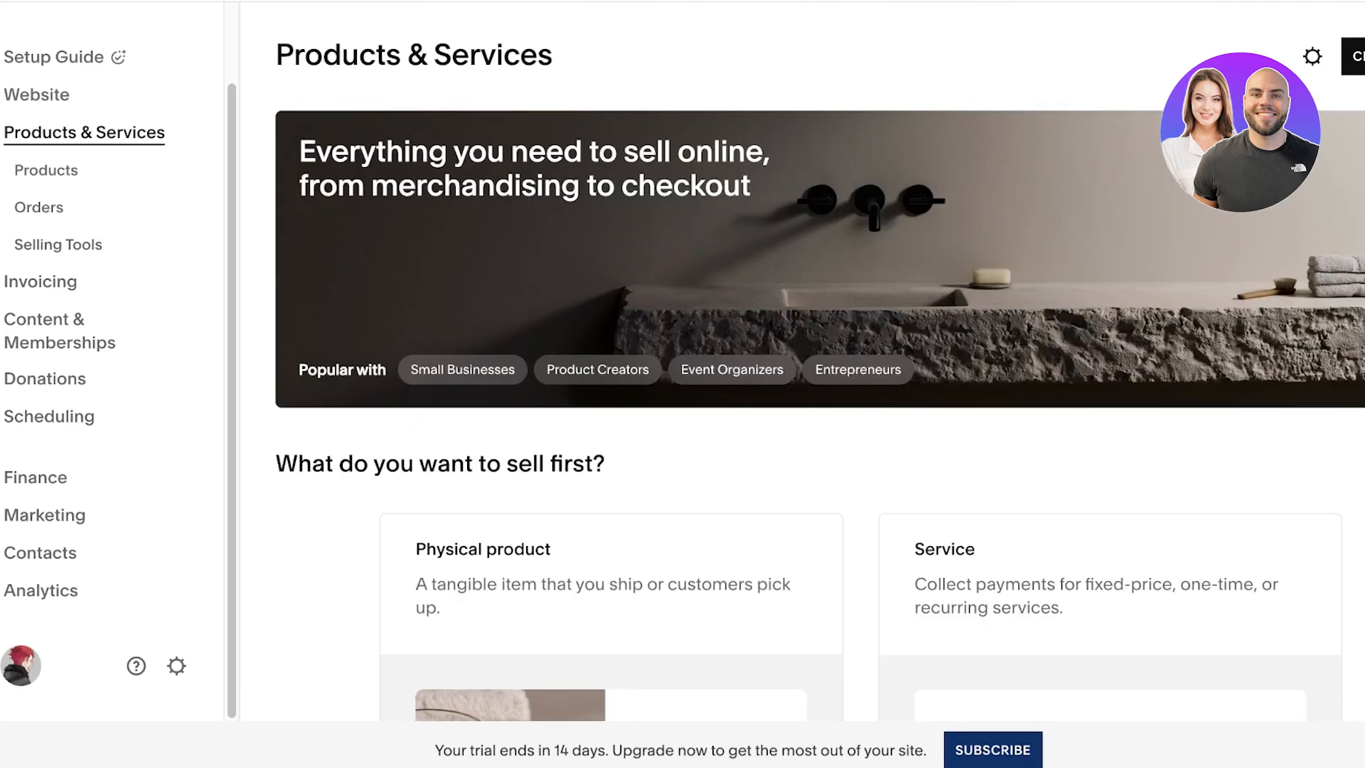
Step: Display the setup guide's site launch options and highlight the website's current domain address
left_click(54, 57)
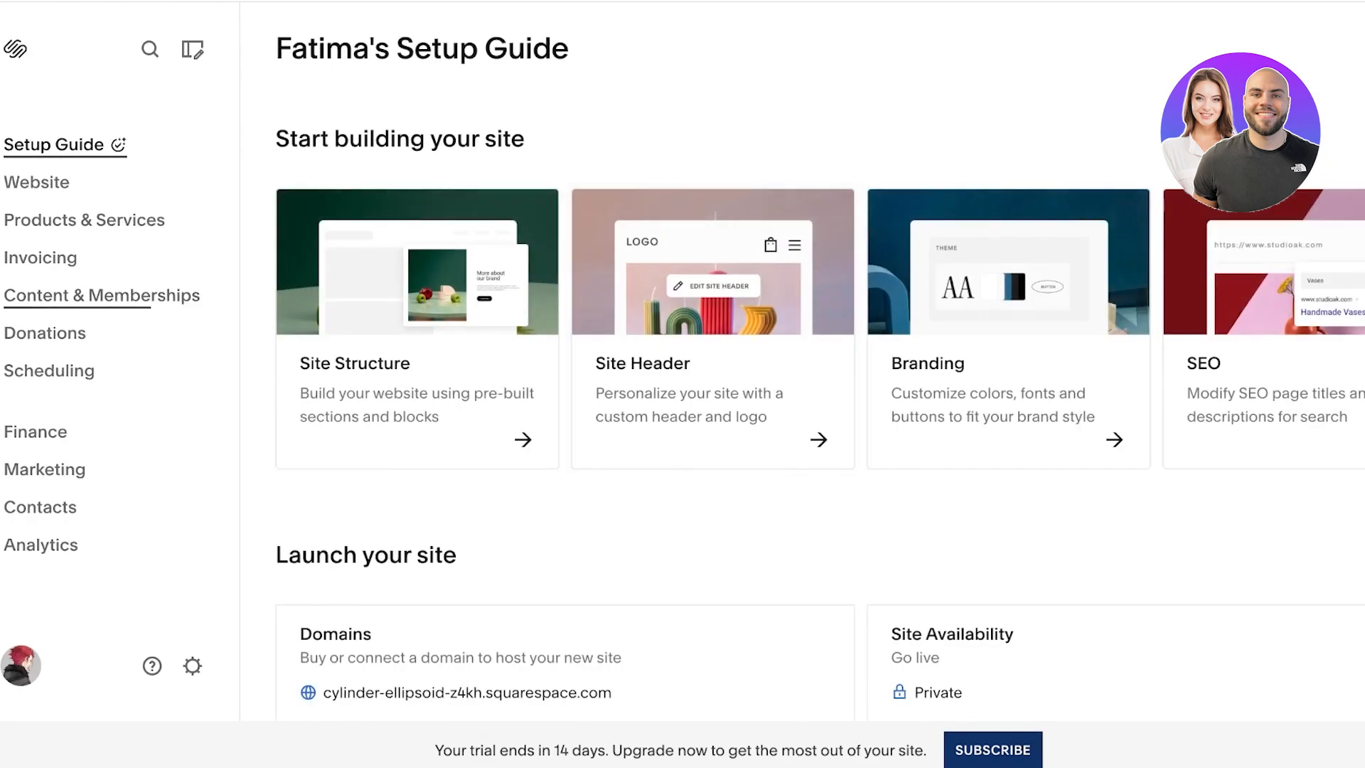
scroll(419, 285, "down", 1)
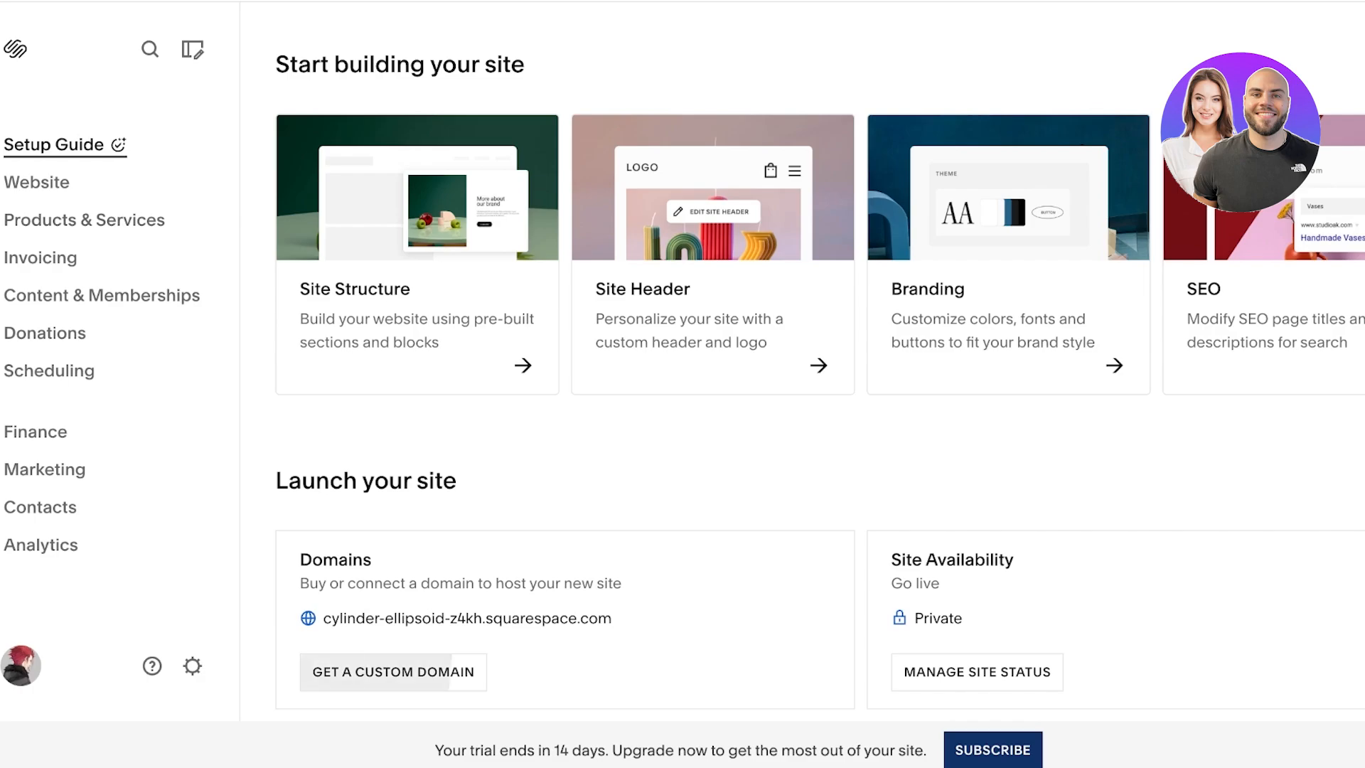
triple_click(415, 618)
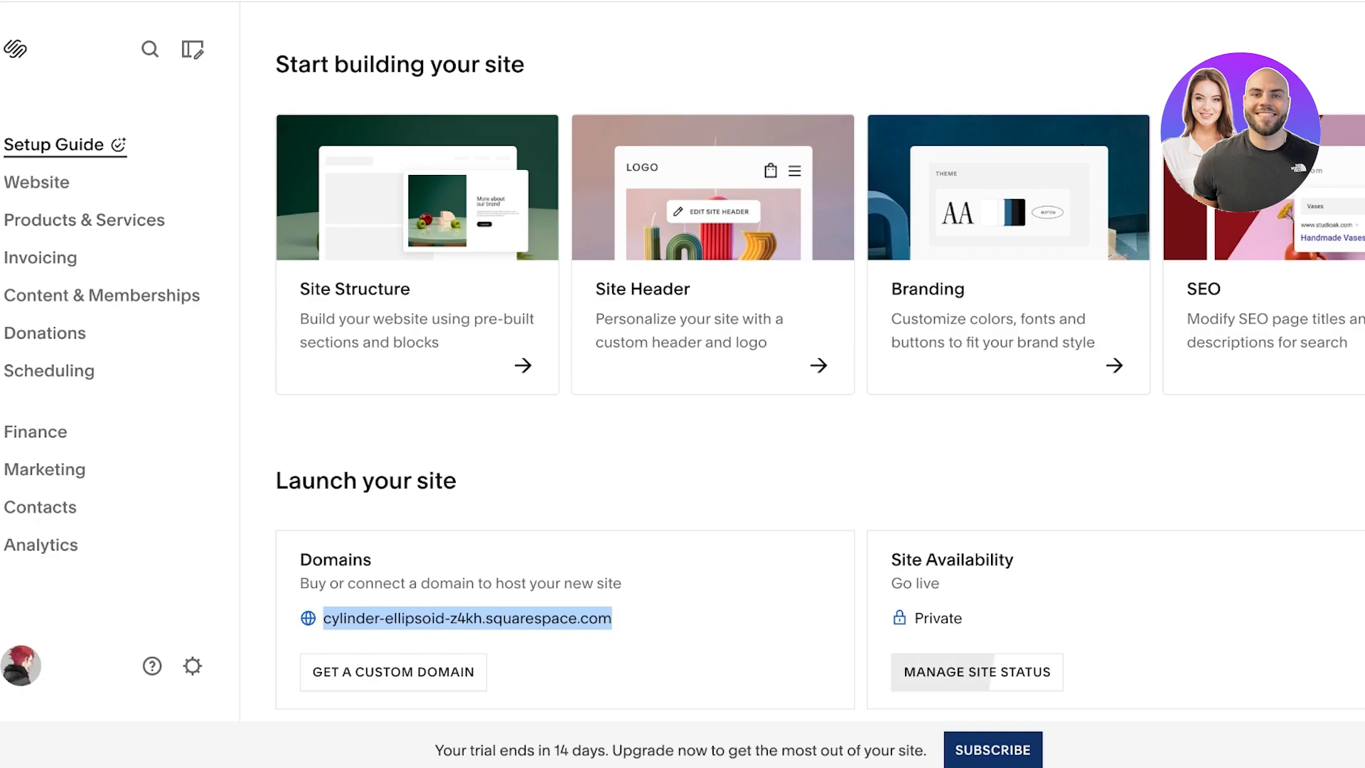
Step: Try the Password Protected option in the site availability settings, discard the change, and return to the setup guide
left_click(977, 672)
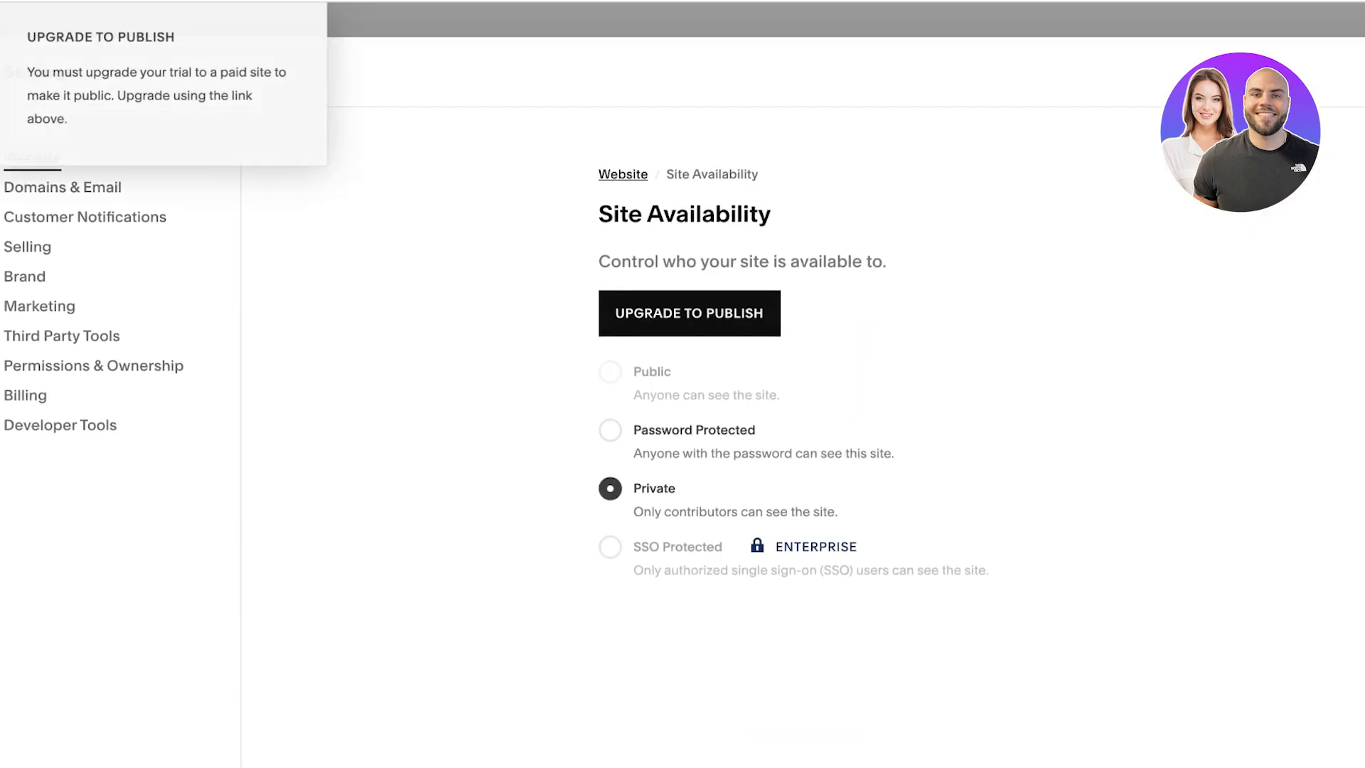
left_click(610, 430)
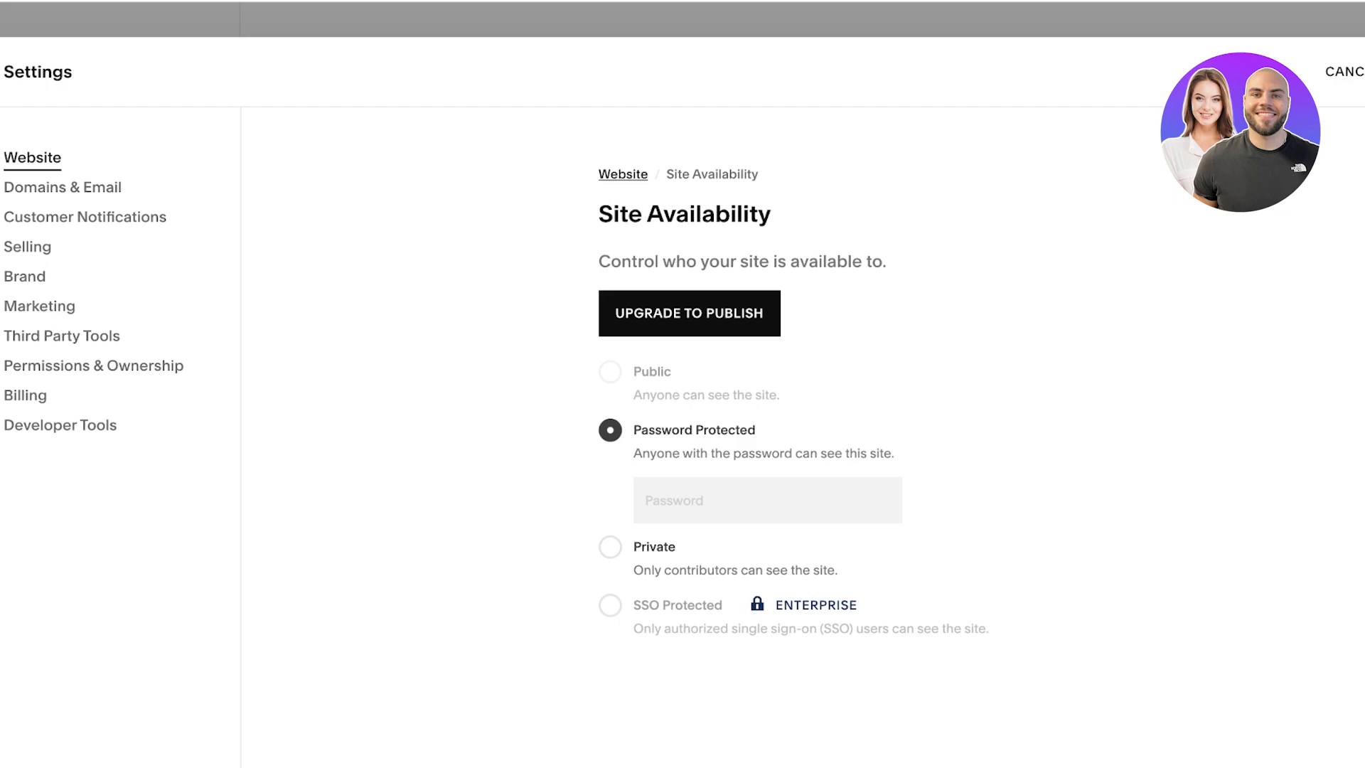
left_click(1351, 72)
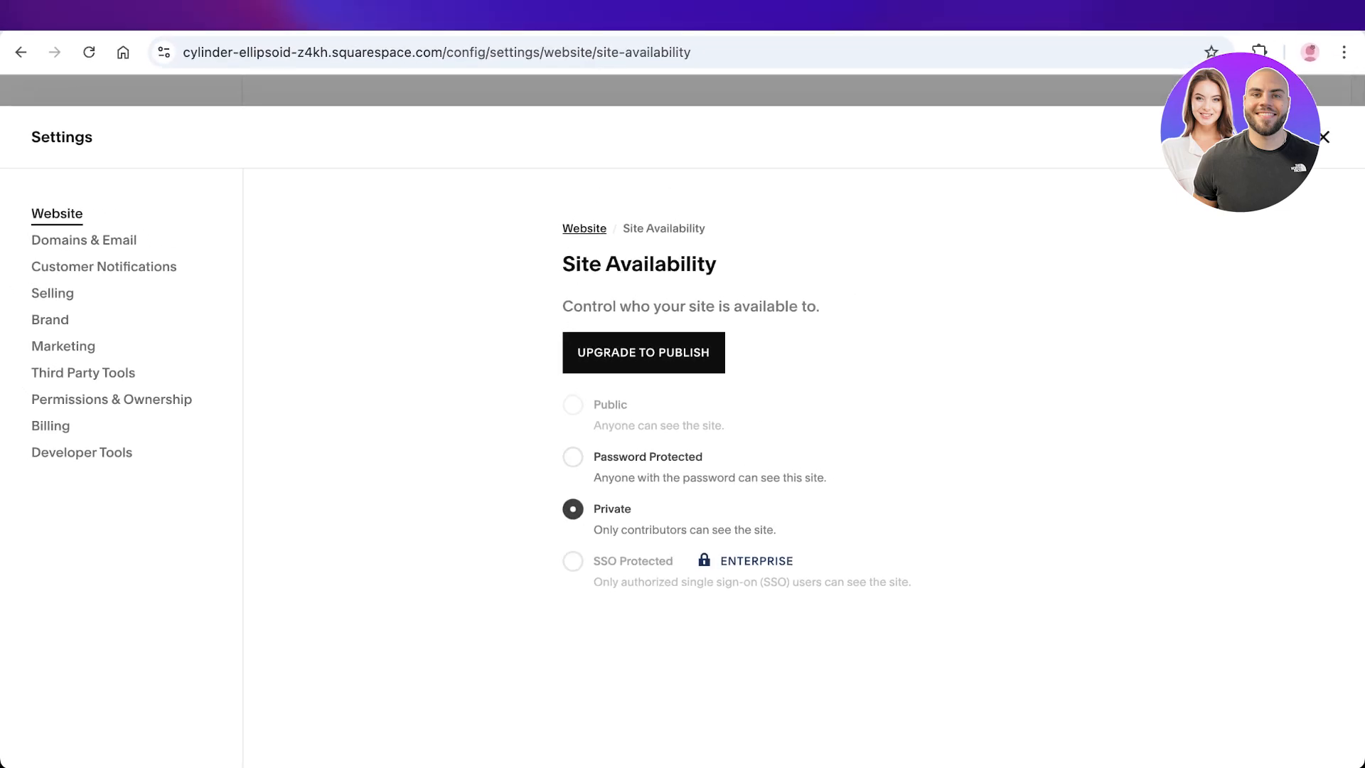
left_click(1324, 136)
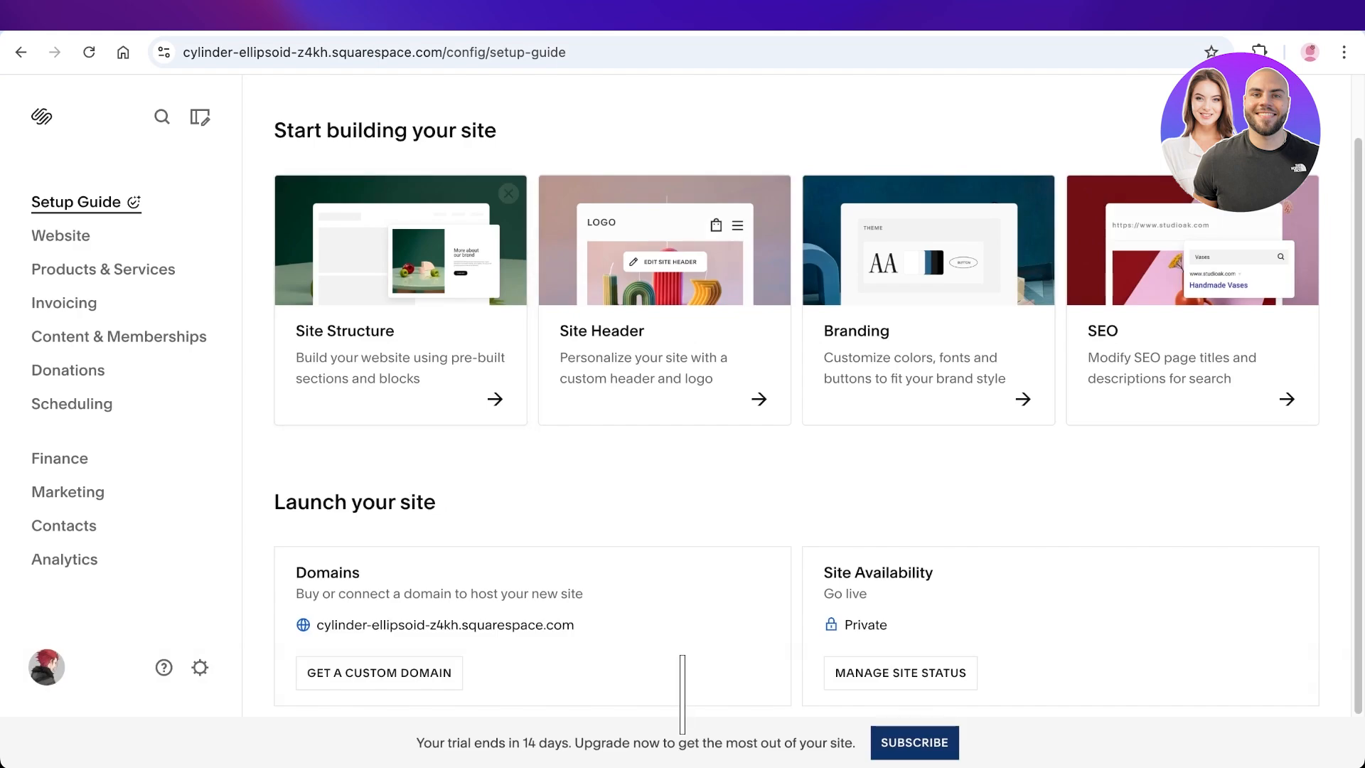